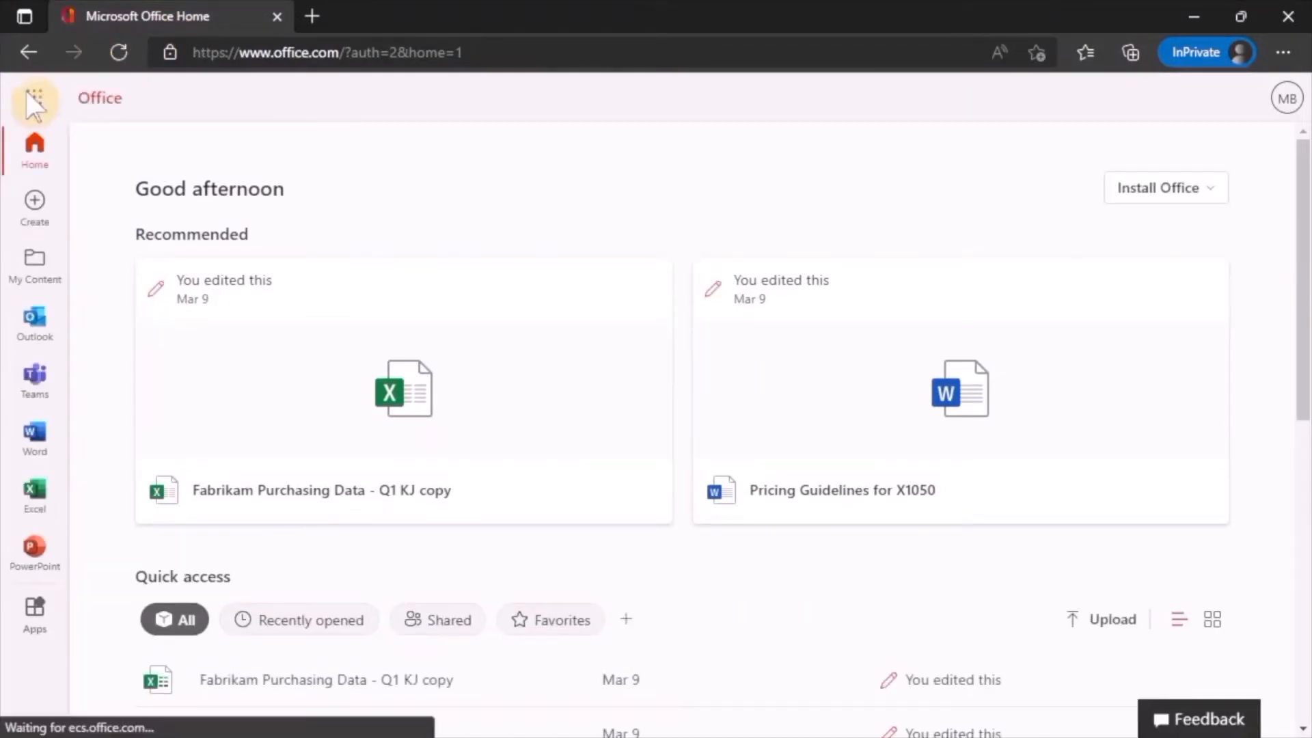
# Step: Open Outlook from the Office home page and view the app launcher's apps and recent documents
pyautogui.click(33, 322)
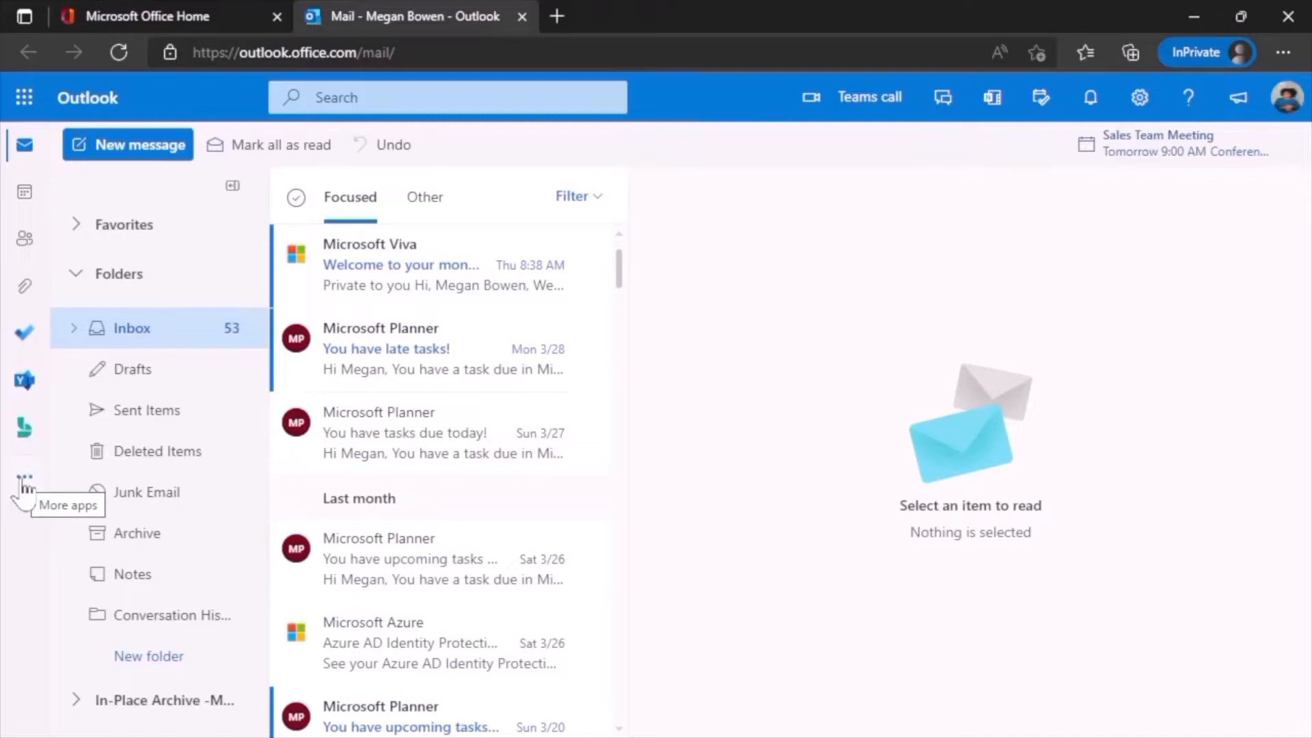
pyautogui.click(24, 97)
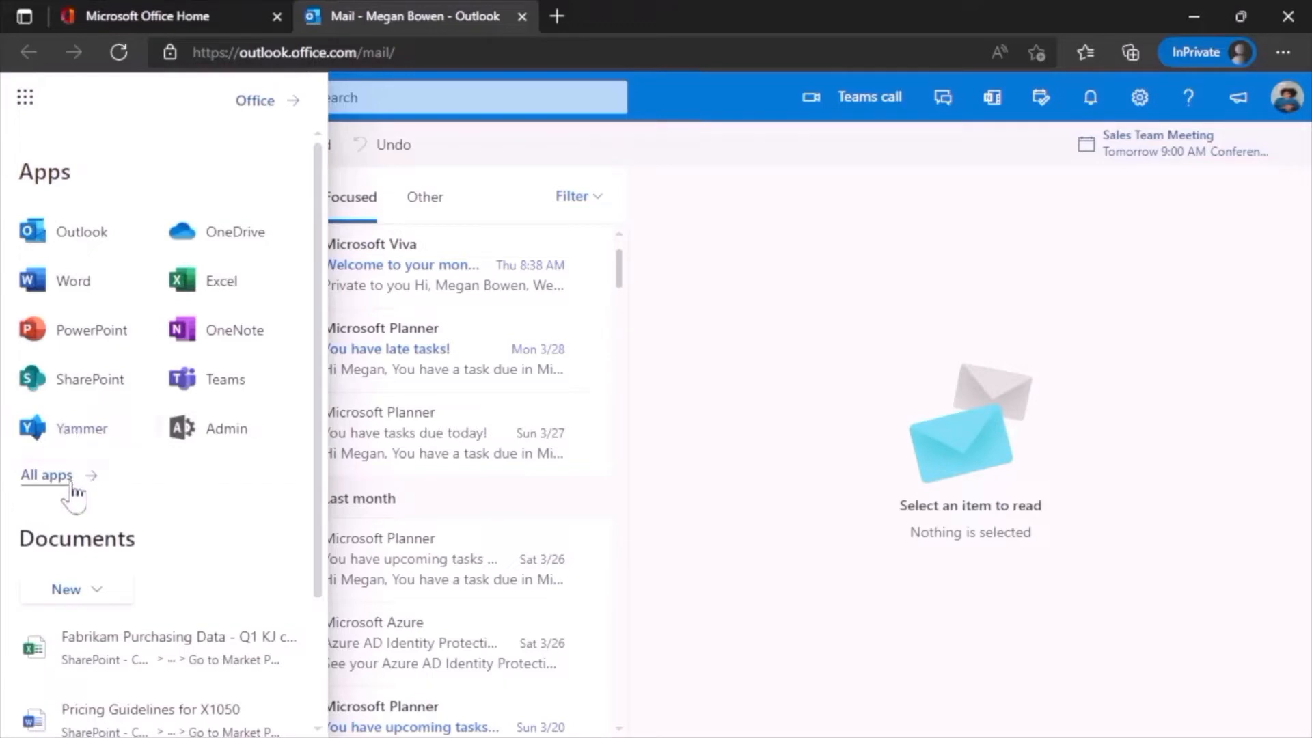
pyautogui.scroll(-2, 112, 498)
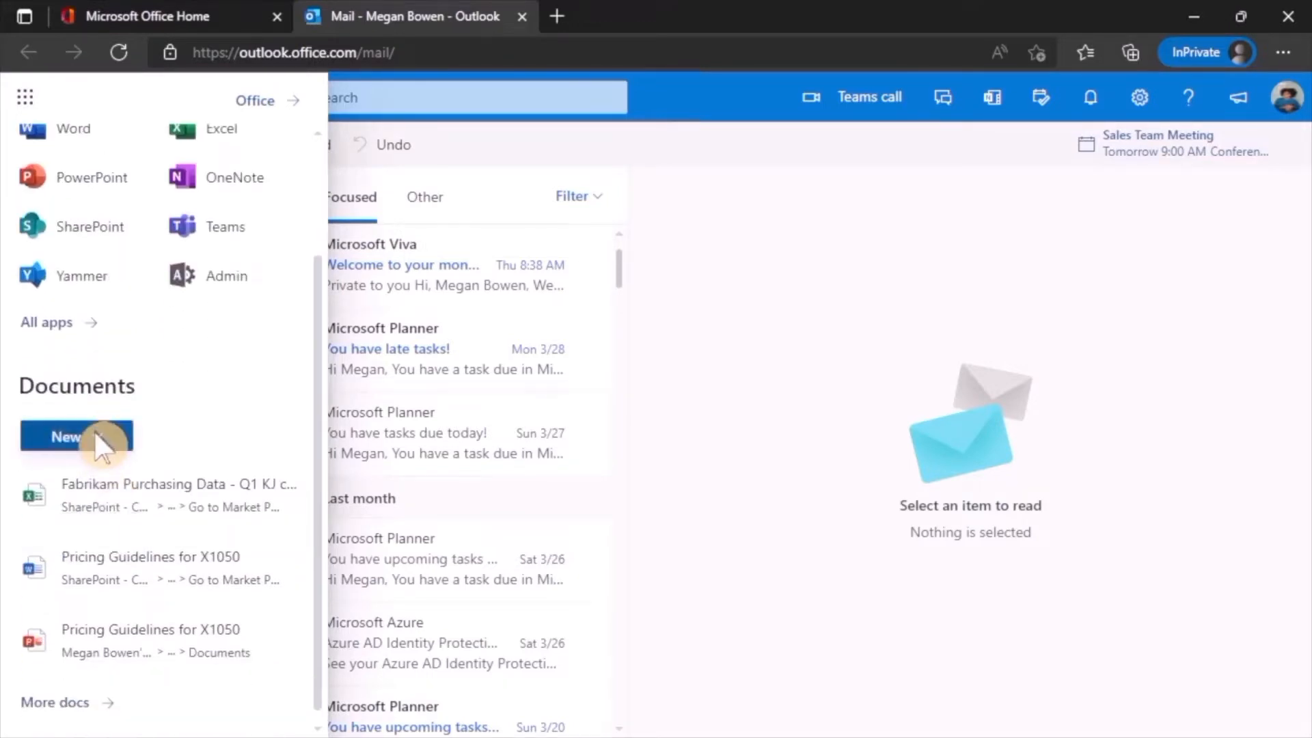
pyautogui.scroll(2, 102, 472)
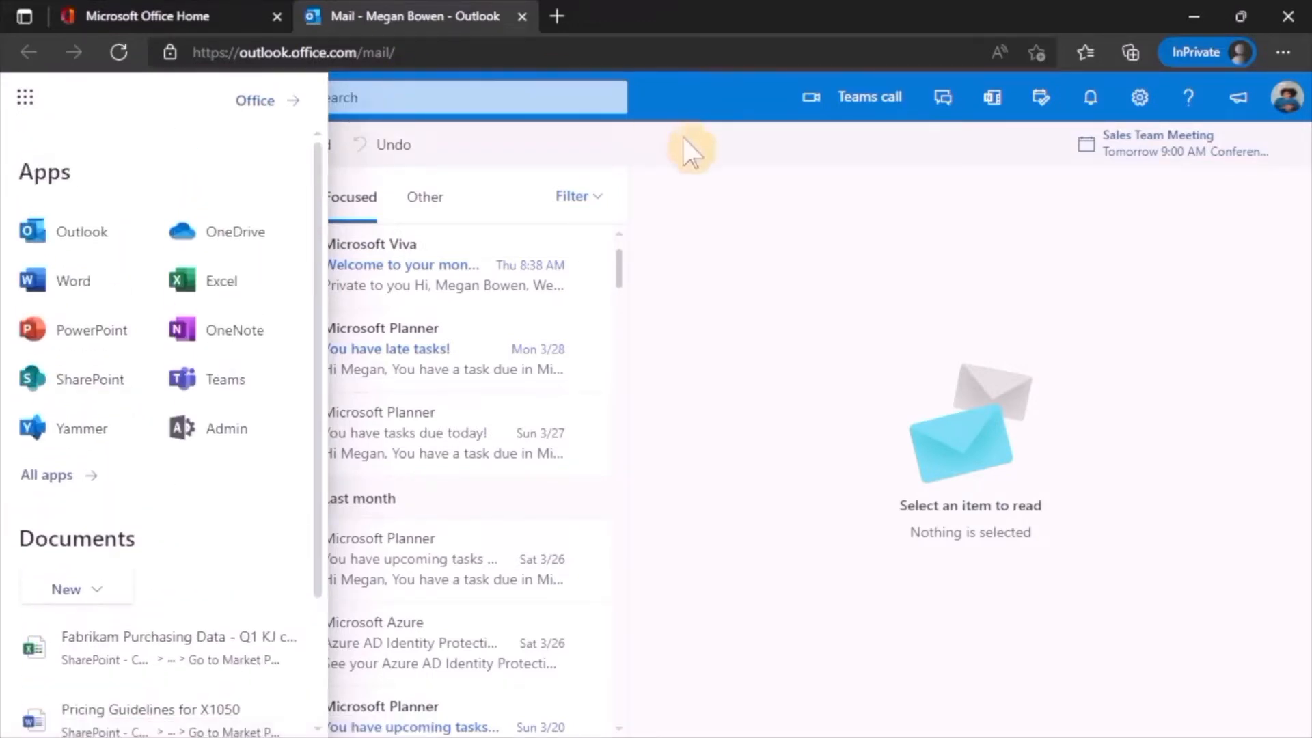
pyautogui.click(692, 153)
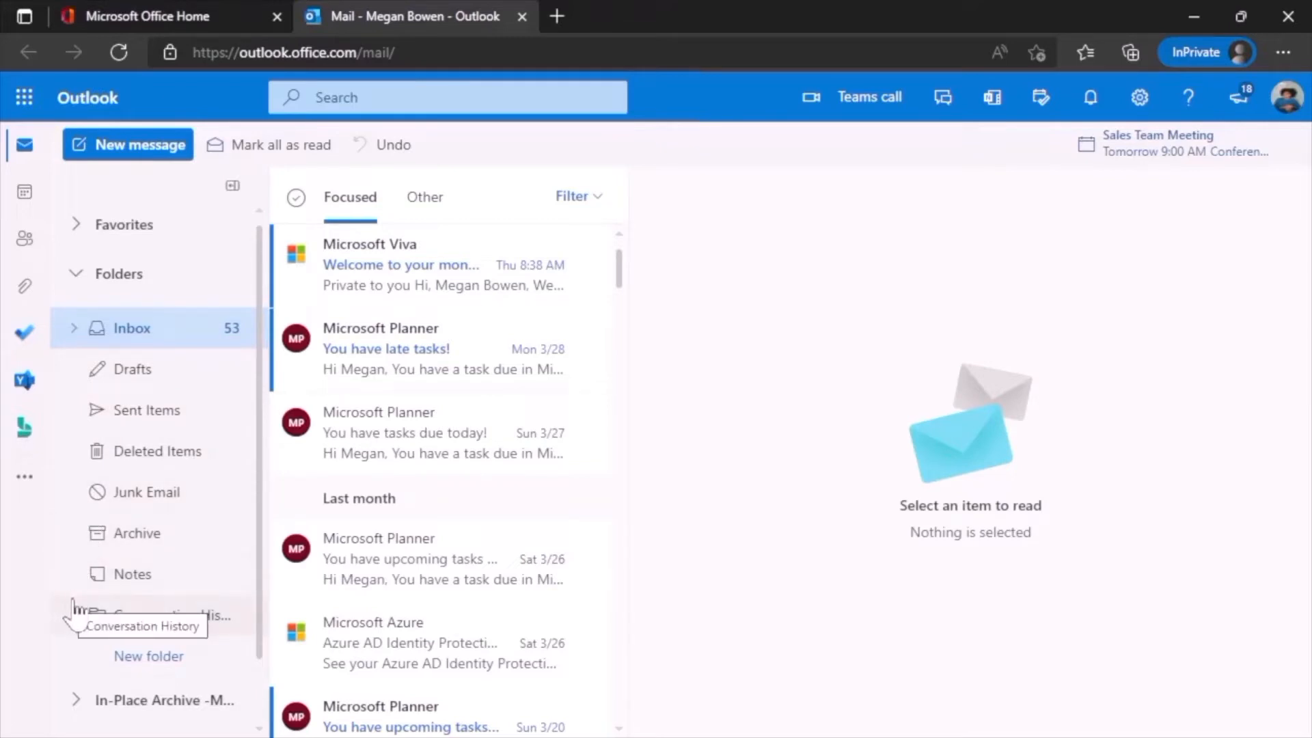
# Step: Look through the mail folder list and read the Microsoft Planner message "You have late tasks!" in full
pyautogui.scroll(-1, 72, 611)
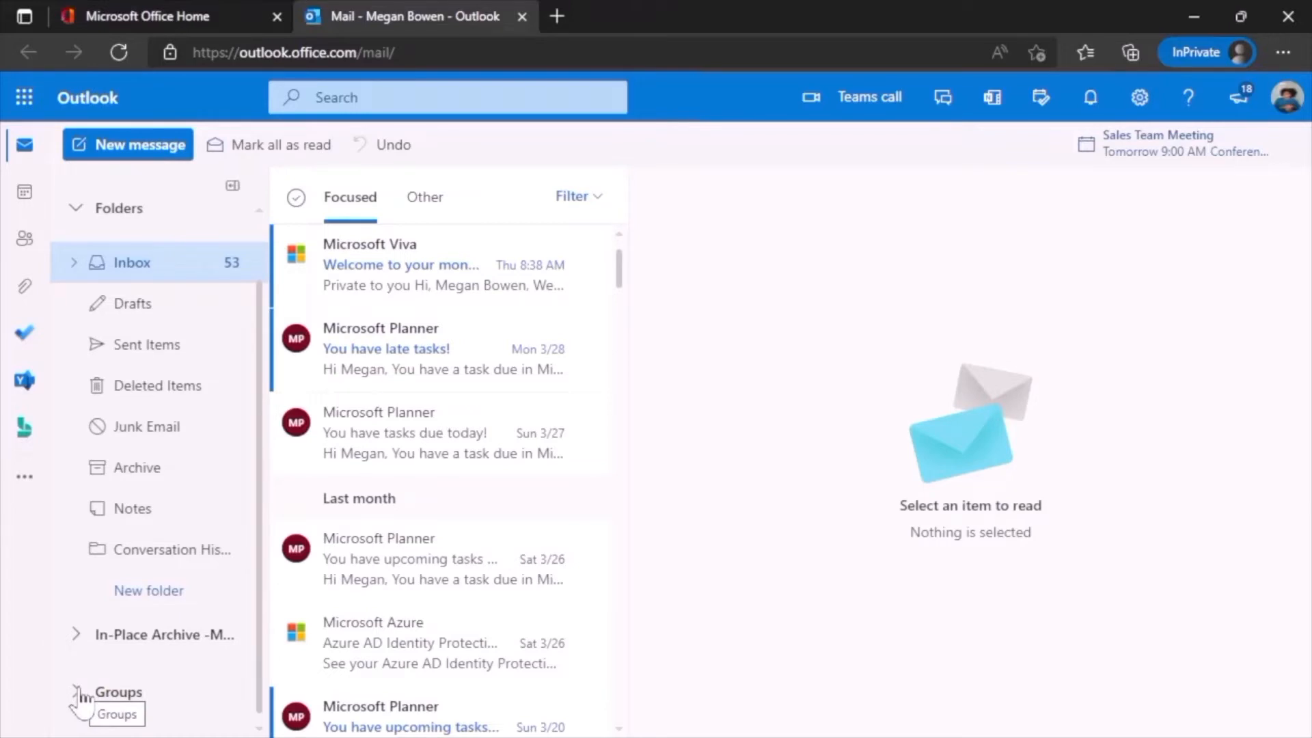
pyautogui.scroll(1, 172, 280)
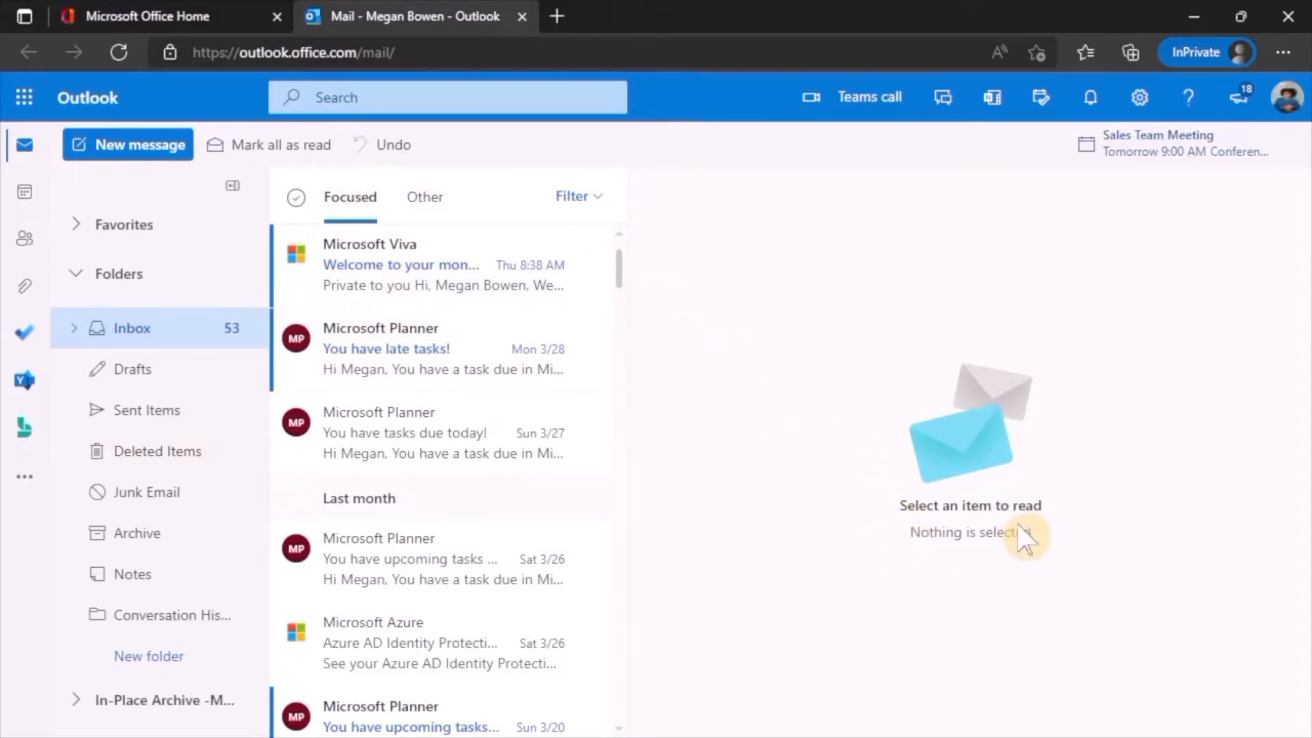
pyautogui.click(427, 369)
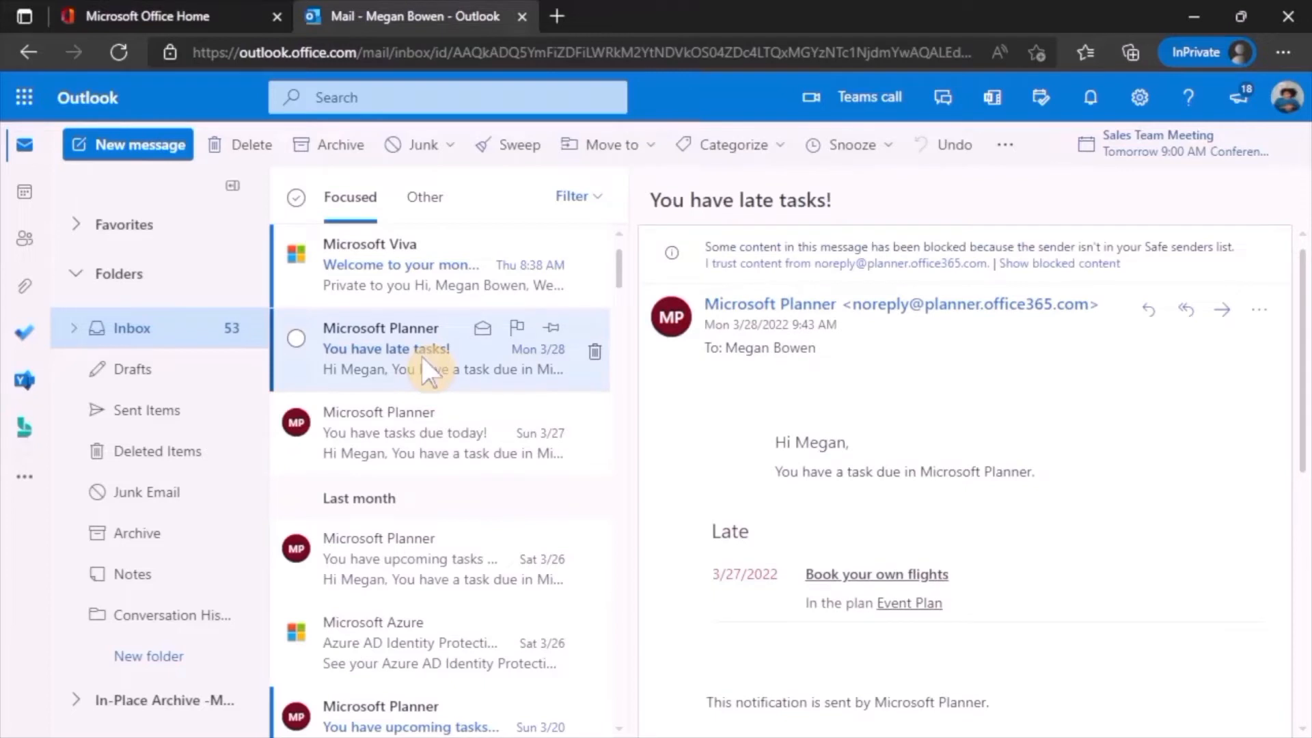
pyautogui.scroll(-10, 881, 478)
pyautogui.scroll(10, 888, 485)
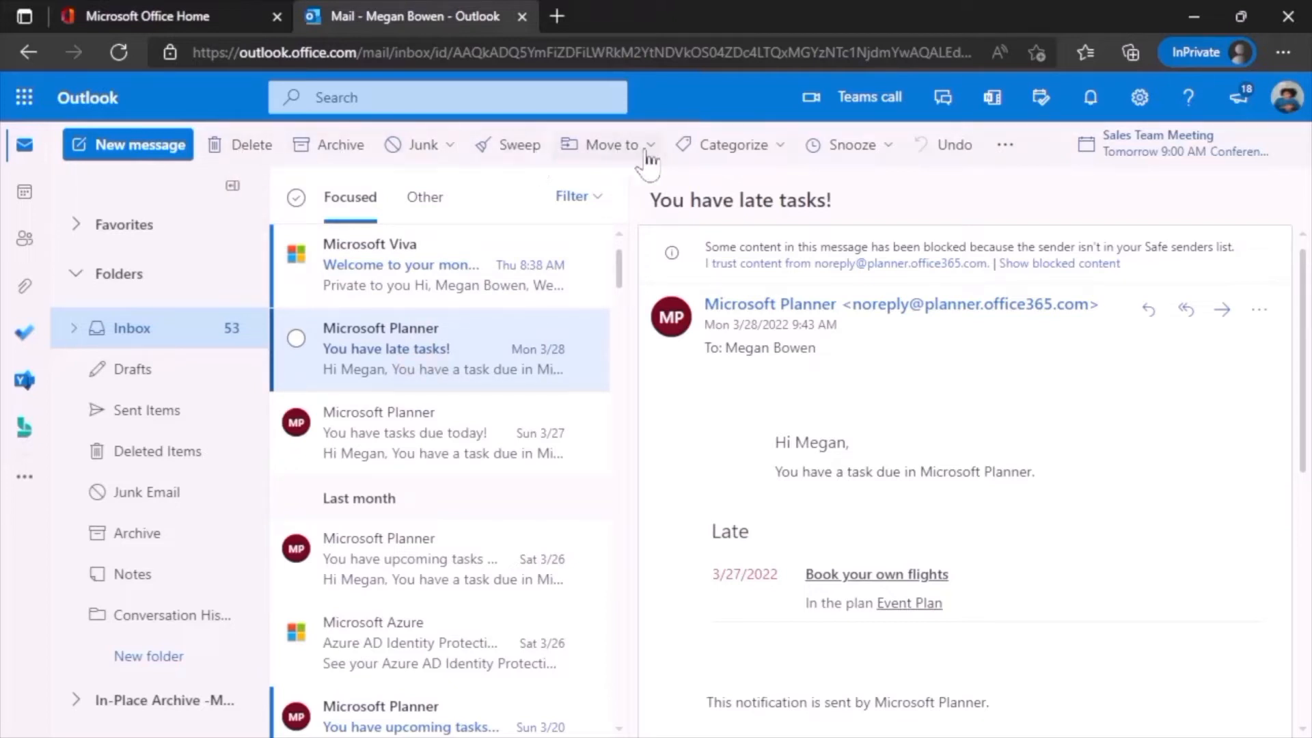
# Step: Review the Categorize, Snooze and additional actions available for the open message, and return to the Focused message list
pyautogui.click(765, 149)
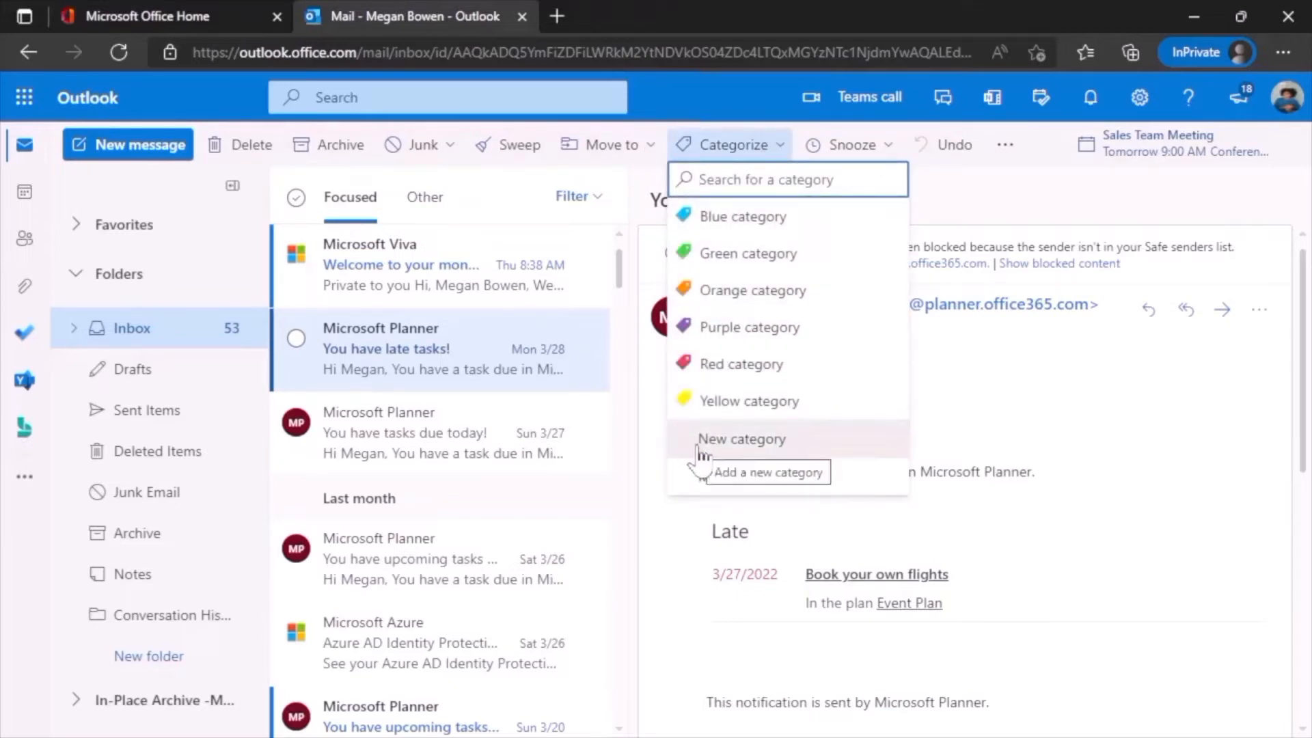
pyautogui.click(892, 146)
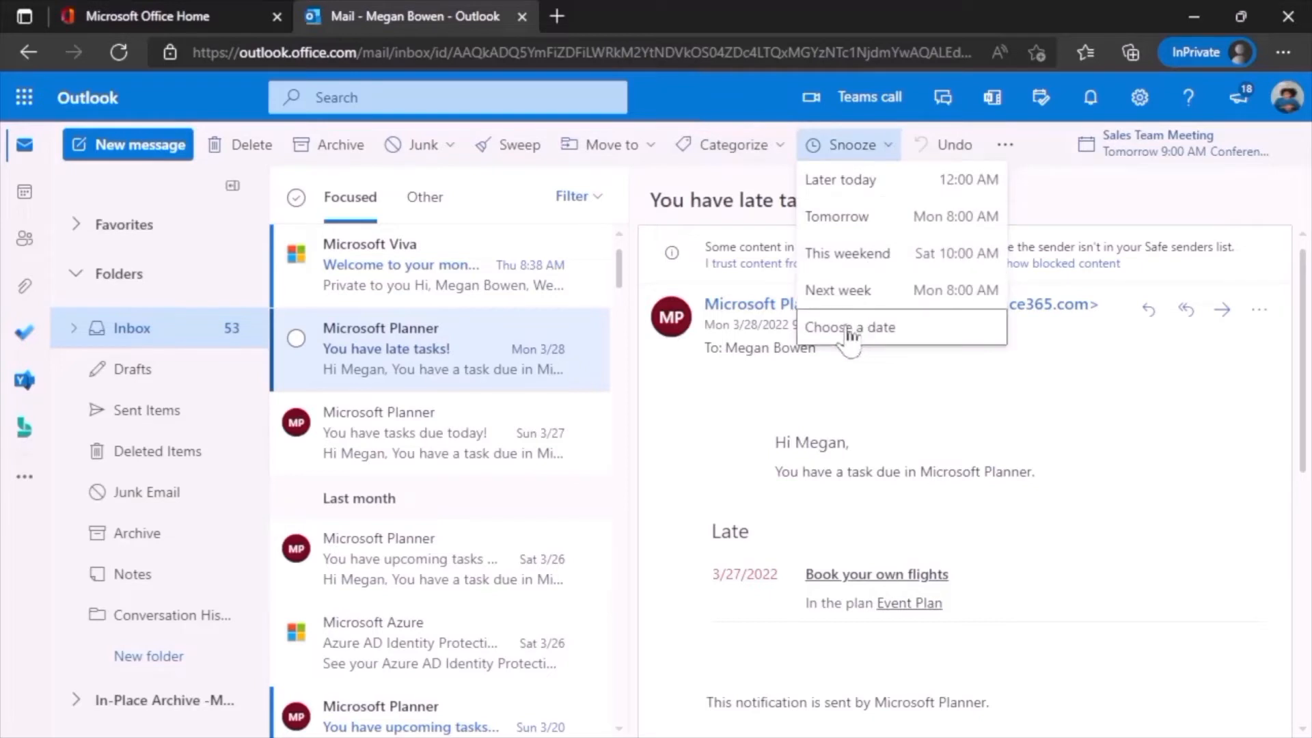
pyautogui.click(1004, 146)
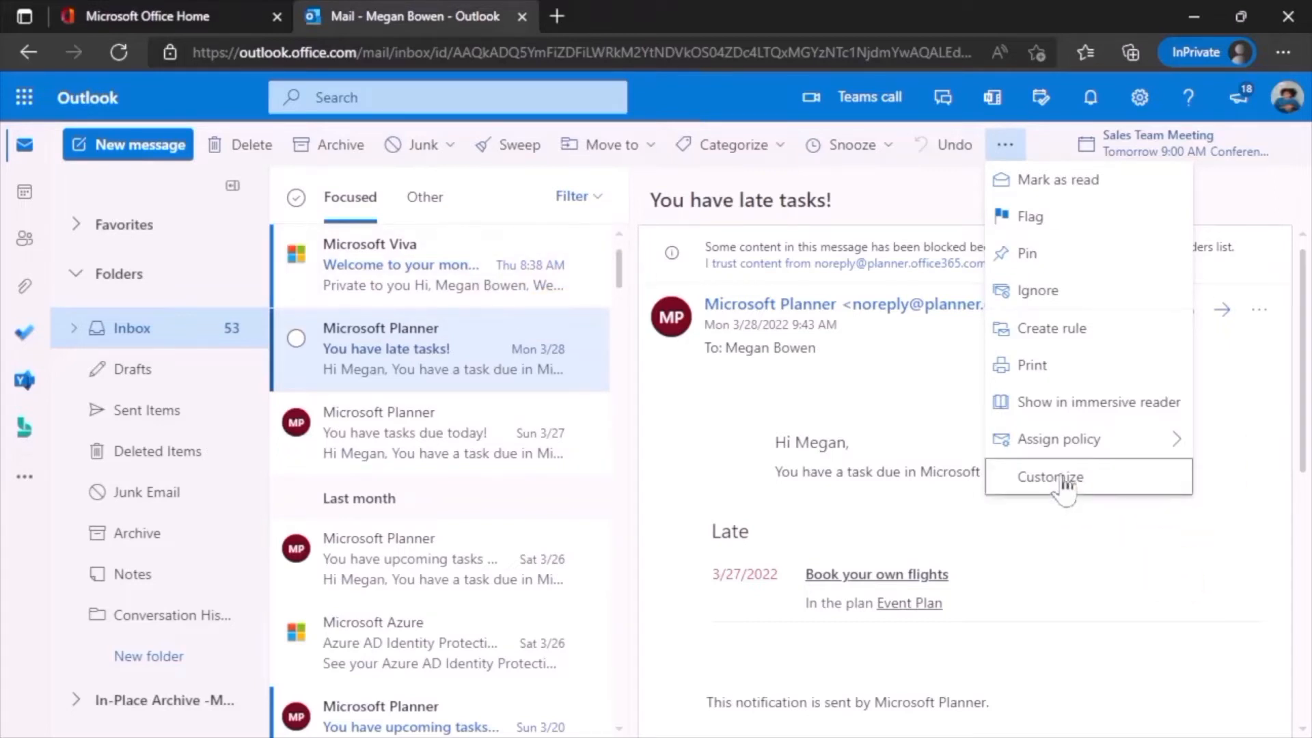
pyautogui.click(929, 208)
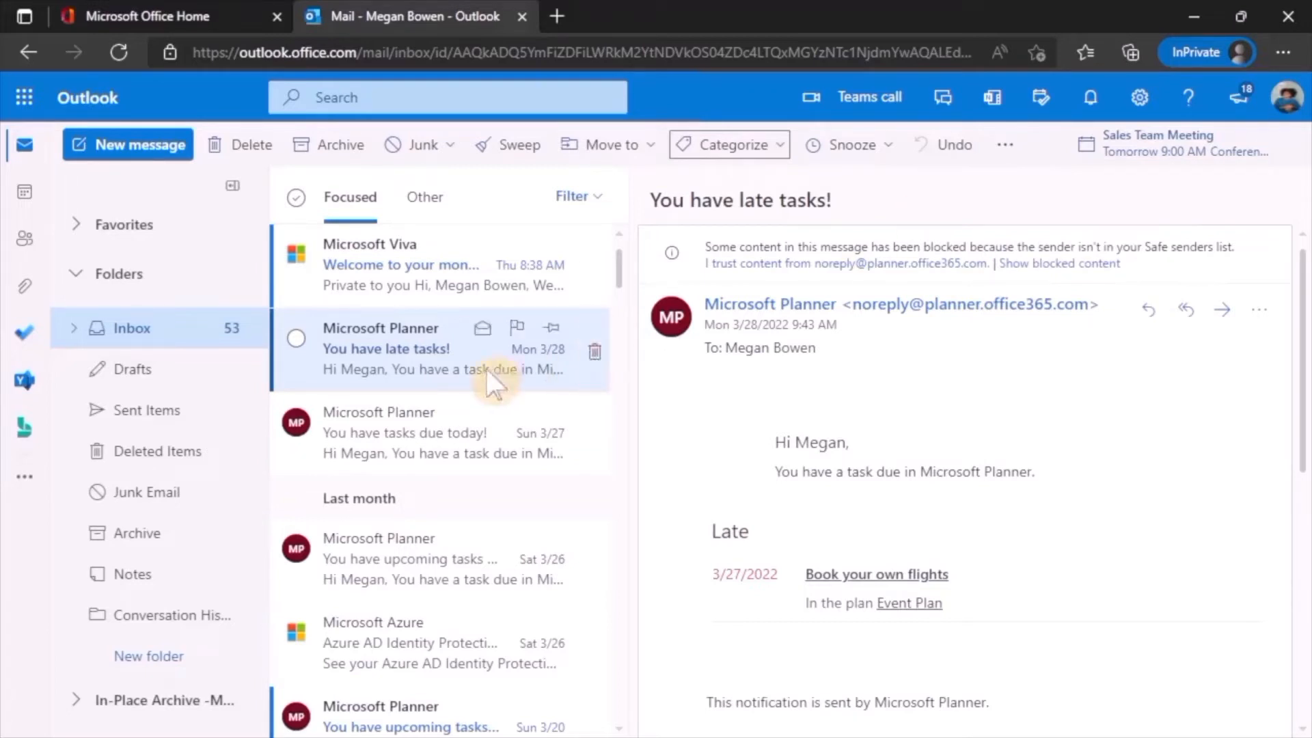
pyautogui.click(362, 199)
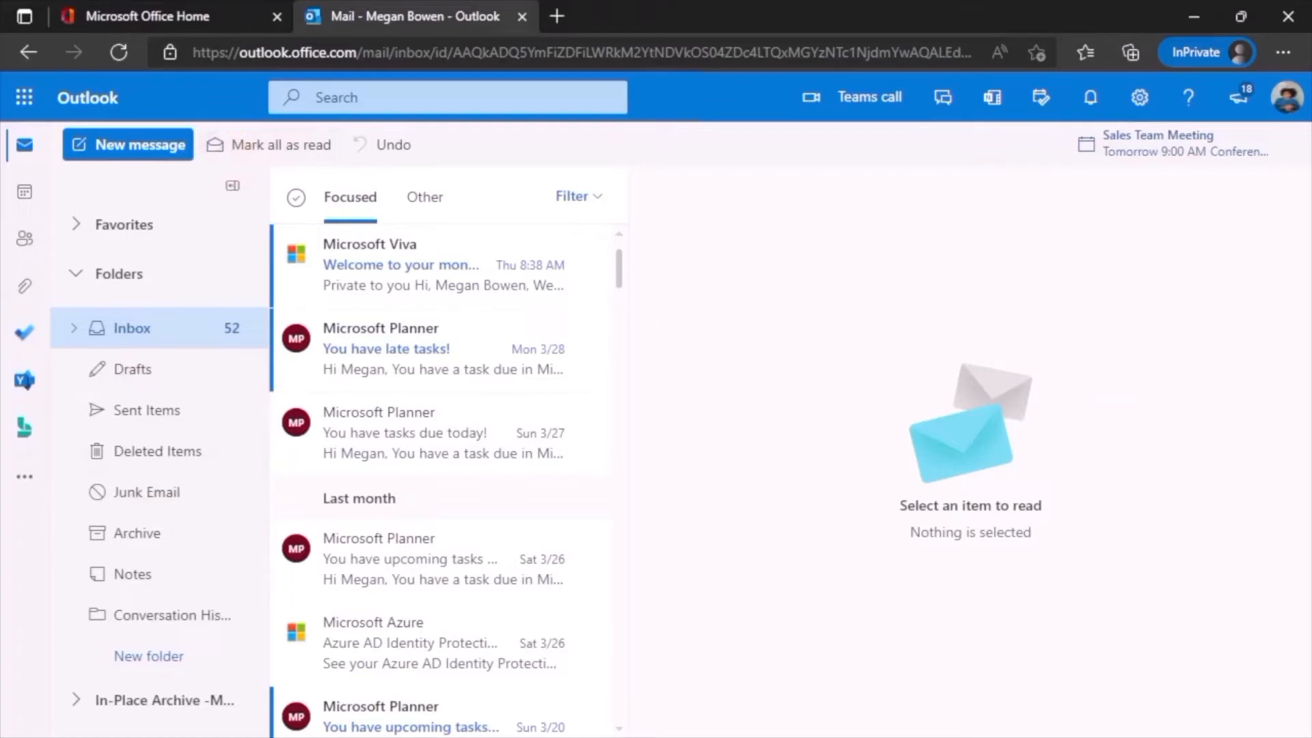
# Step: View the mail search suggestions and the folders available as search scope
pyautogui.click(448, 98)
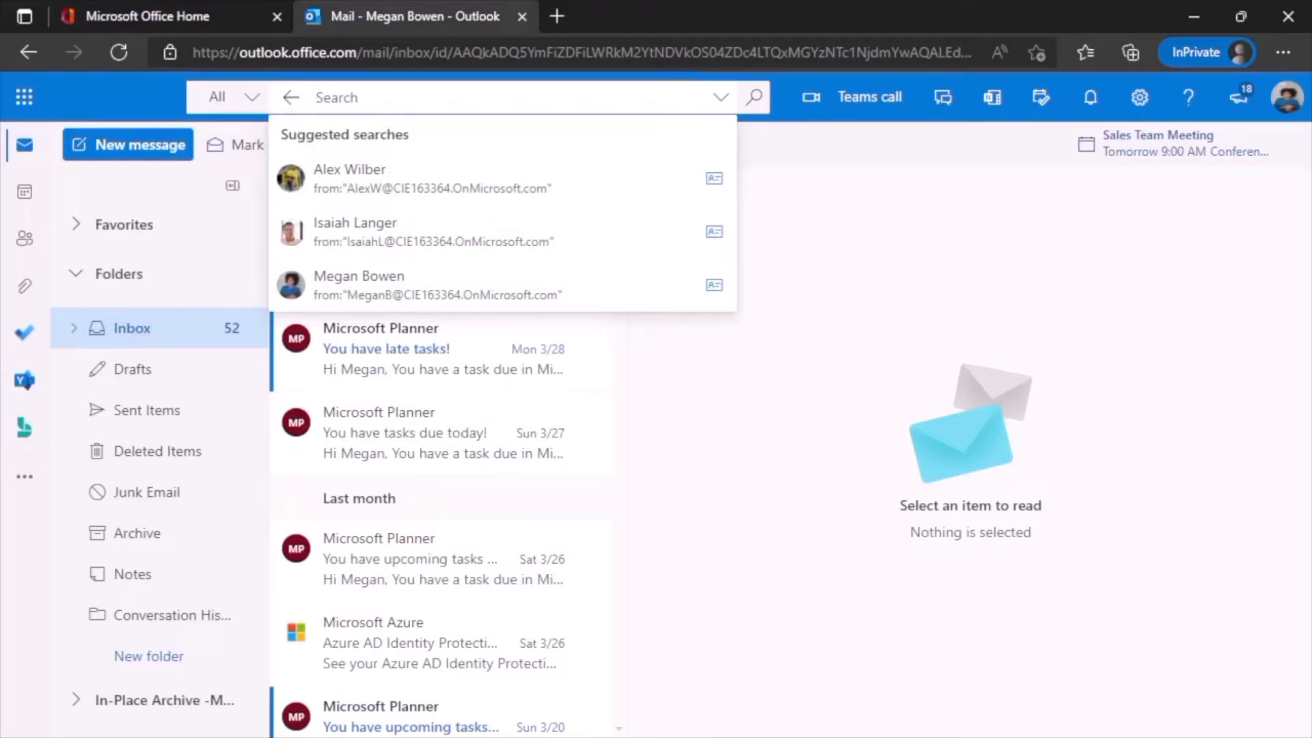
pyautogui.click(245, 97)
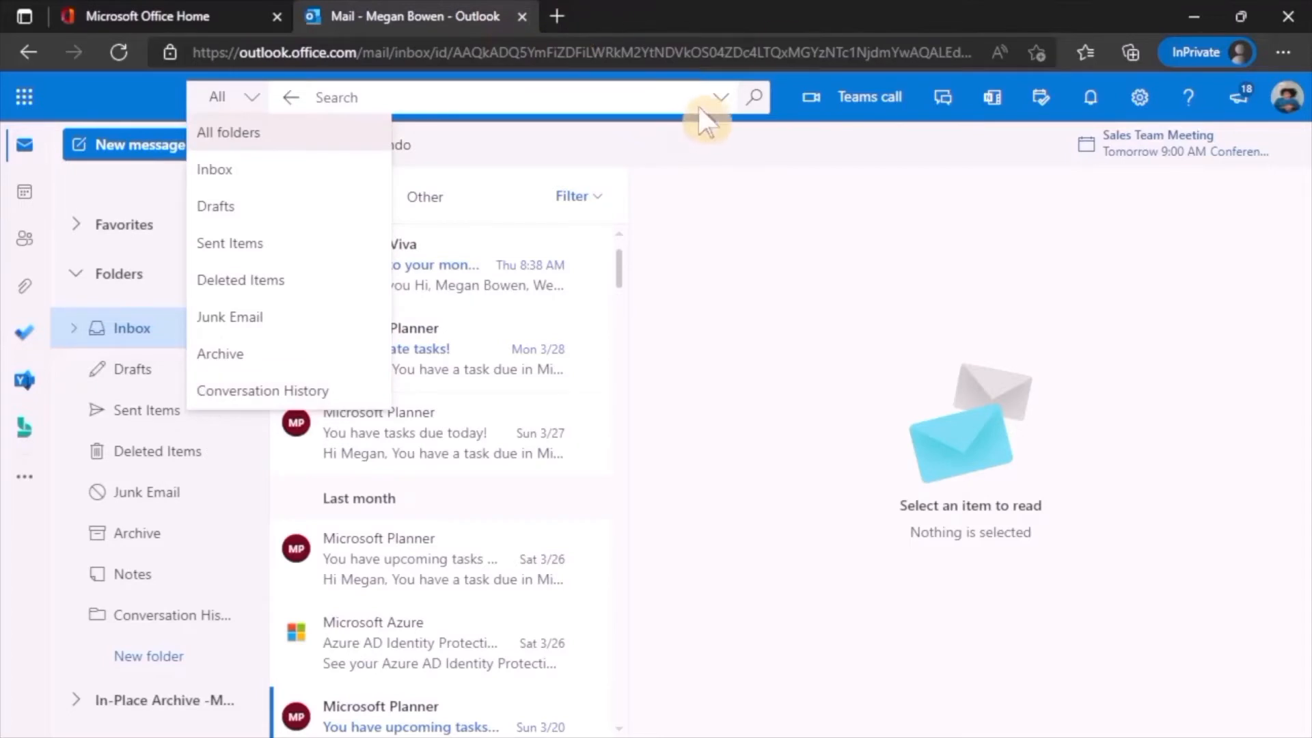
pyautogui.click(808, 149)
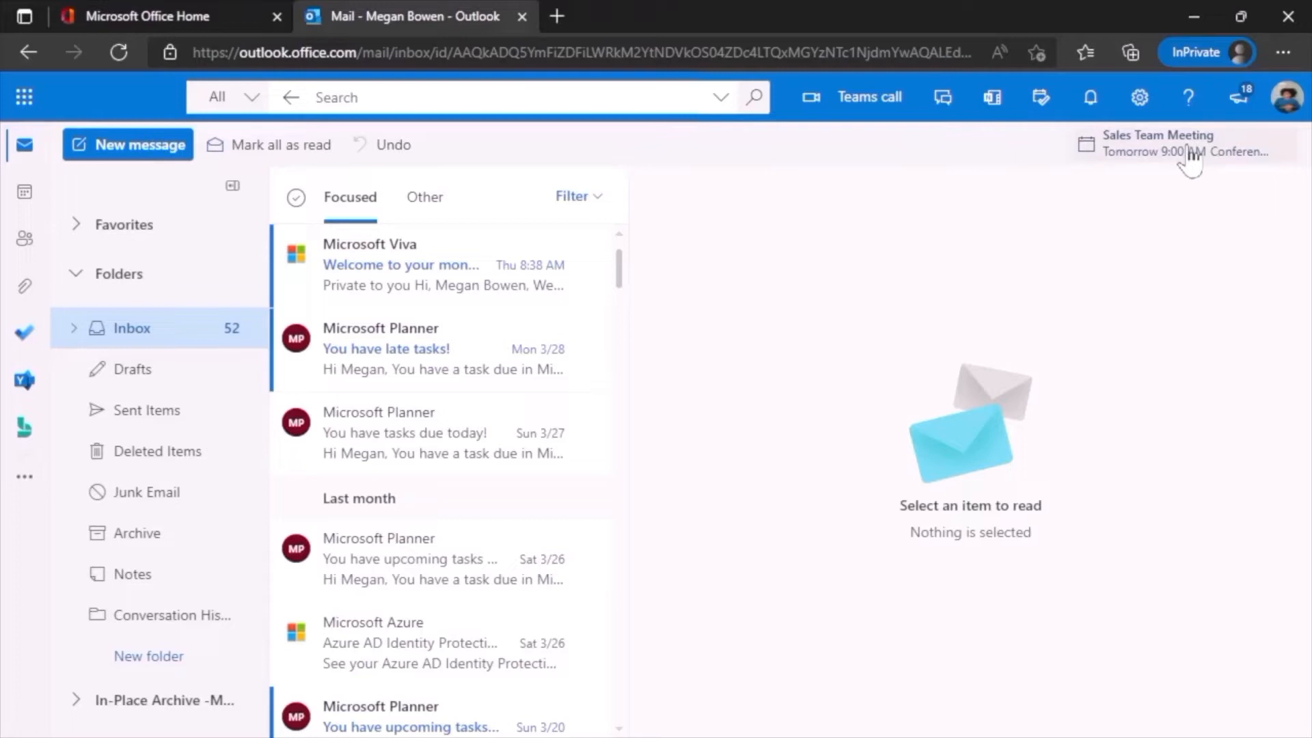
# Step: Open the signed-in user's My Account page from the profile and look over its overview sections
pyautogui.click(1289, 98)
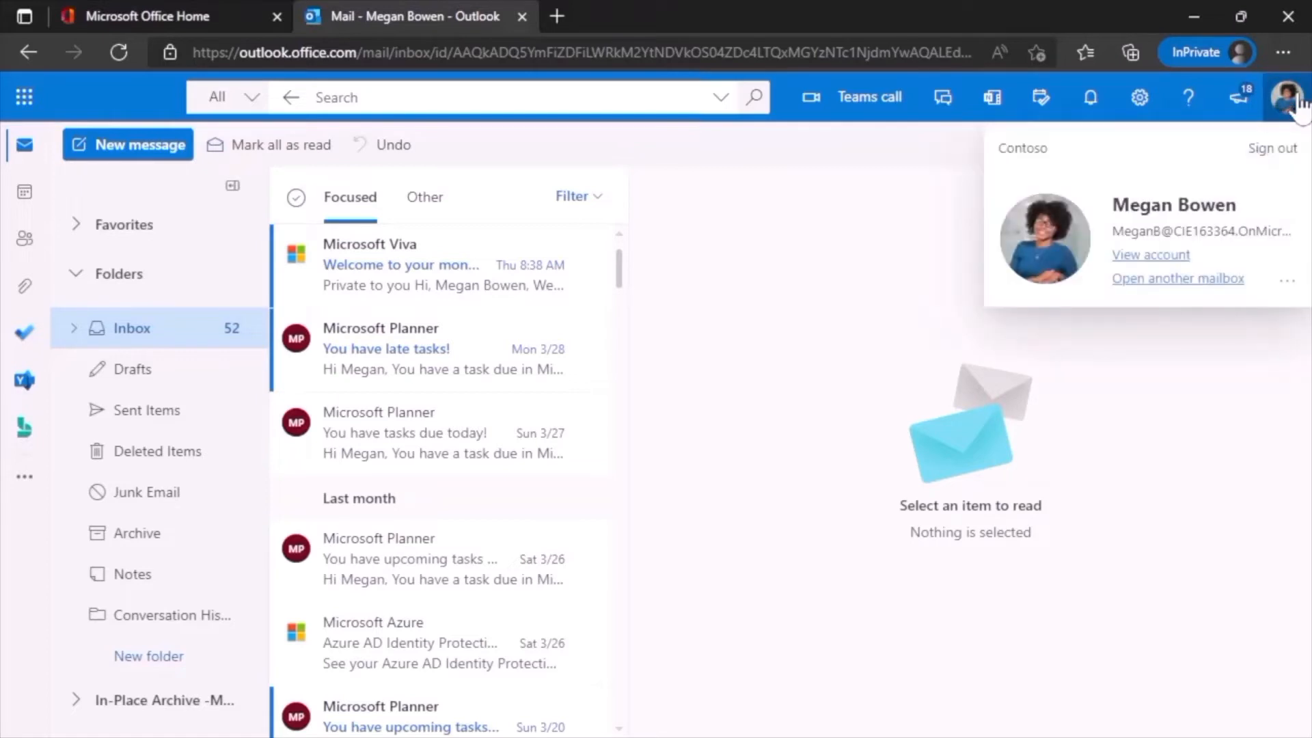
pyautogui.click(1169, 257)
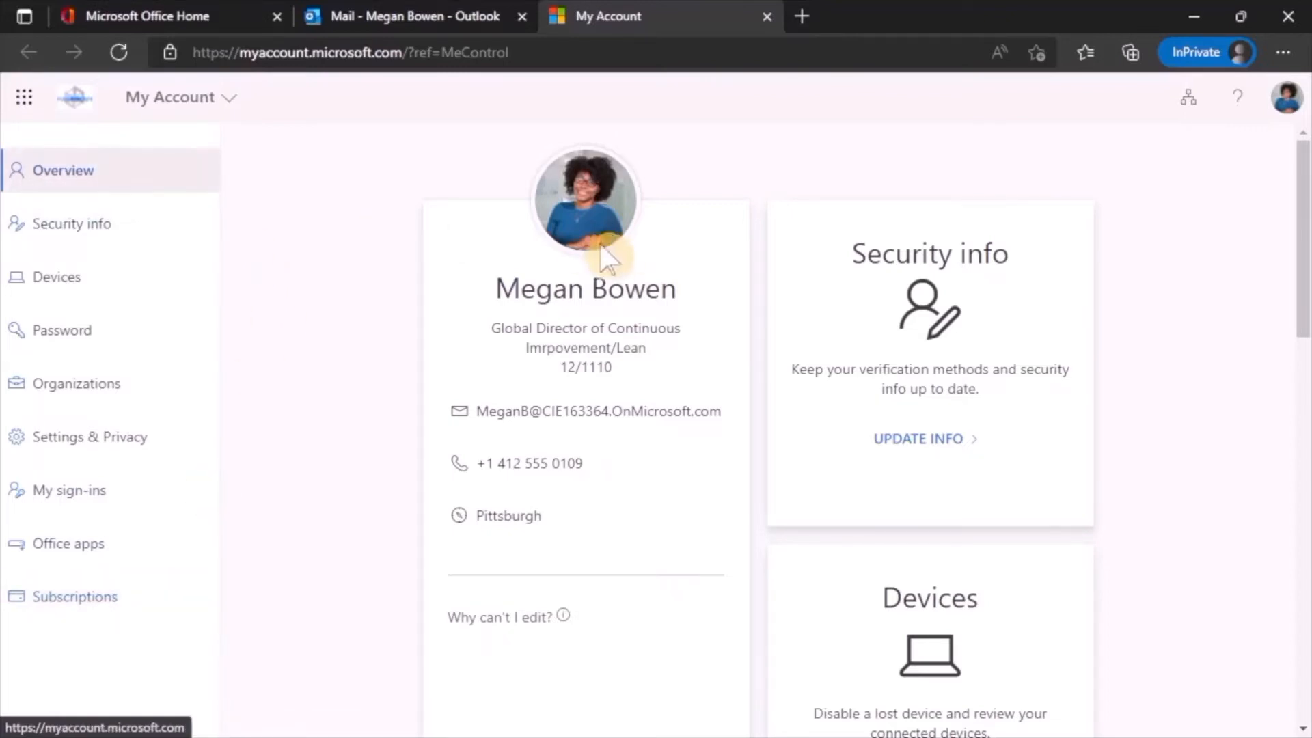
pyautogui.scroll(-10, 526, 287)
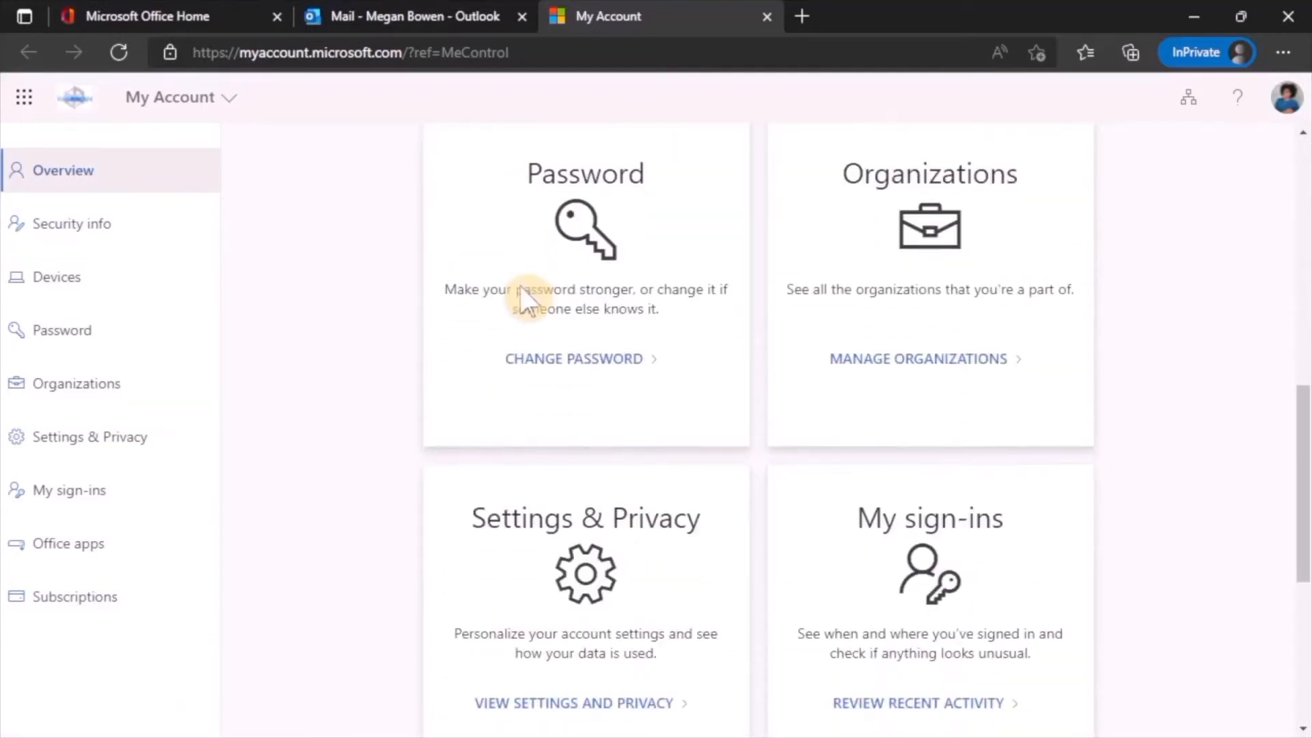
pyautogui.scroll(-5, 526, 301)
pyautogui.scroll(15, 522, 330)
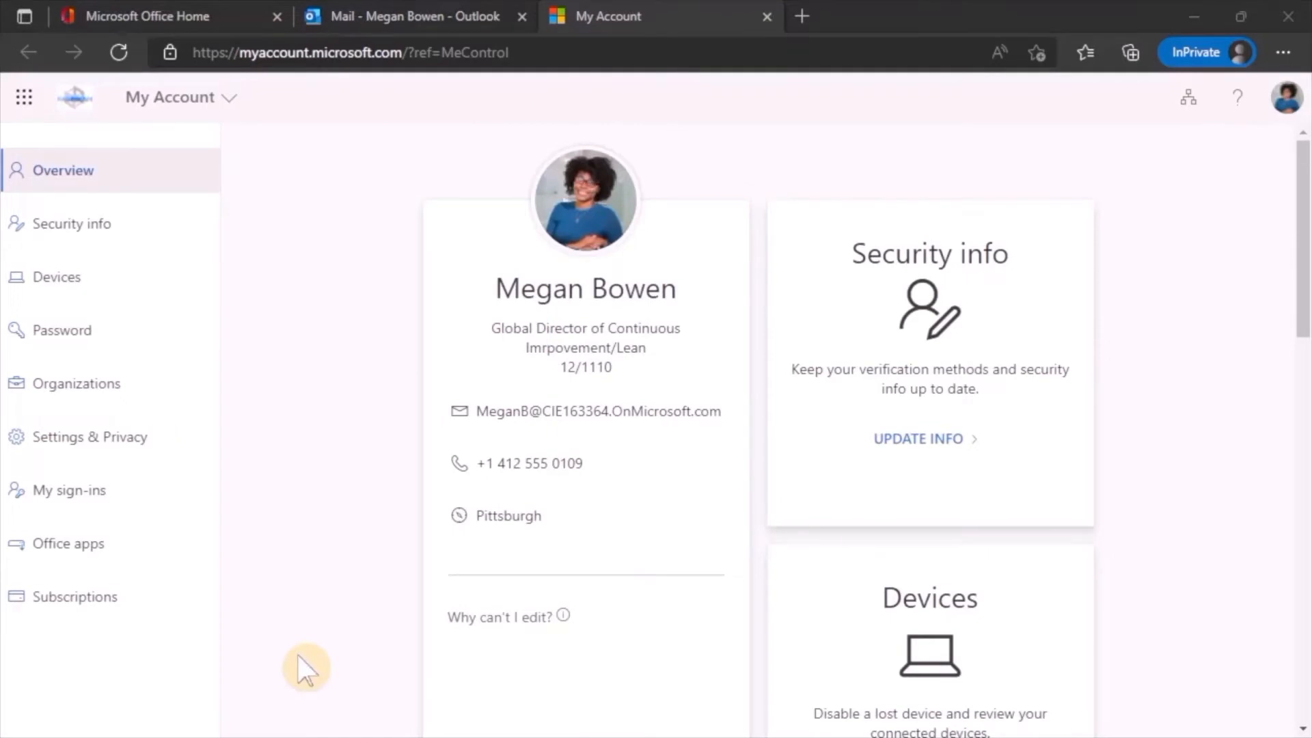
# Step: Switch back to the Outlook mailbox and apply the ocean-waves theme from the full list of themes in the settings
pyautogui.click(378, 15)
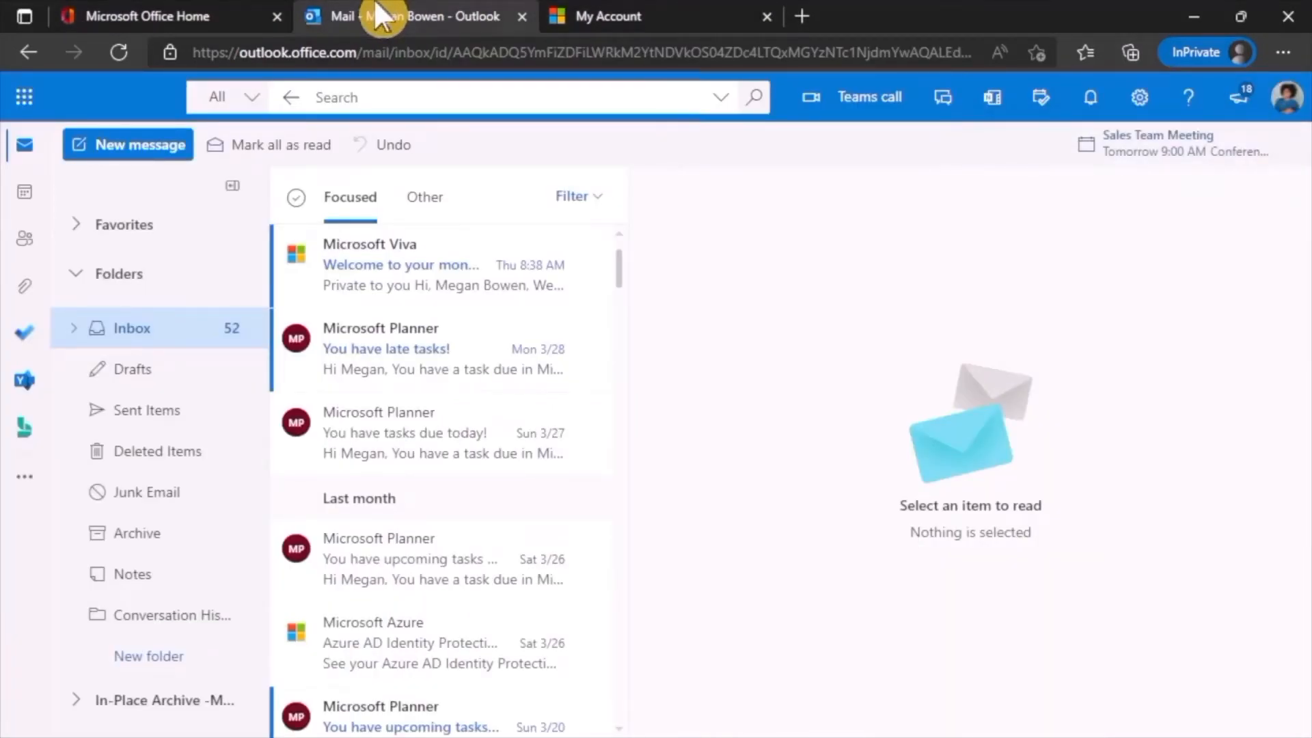
pyautogui.click(1154, 112)
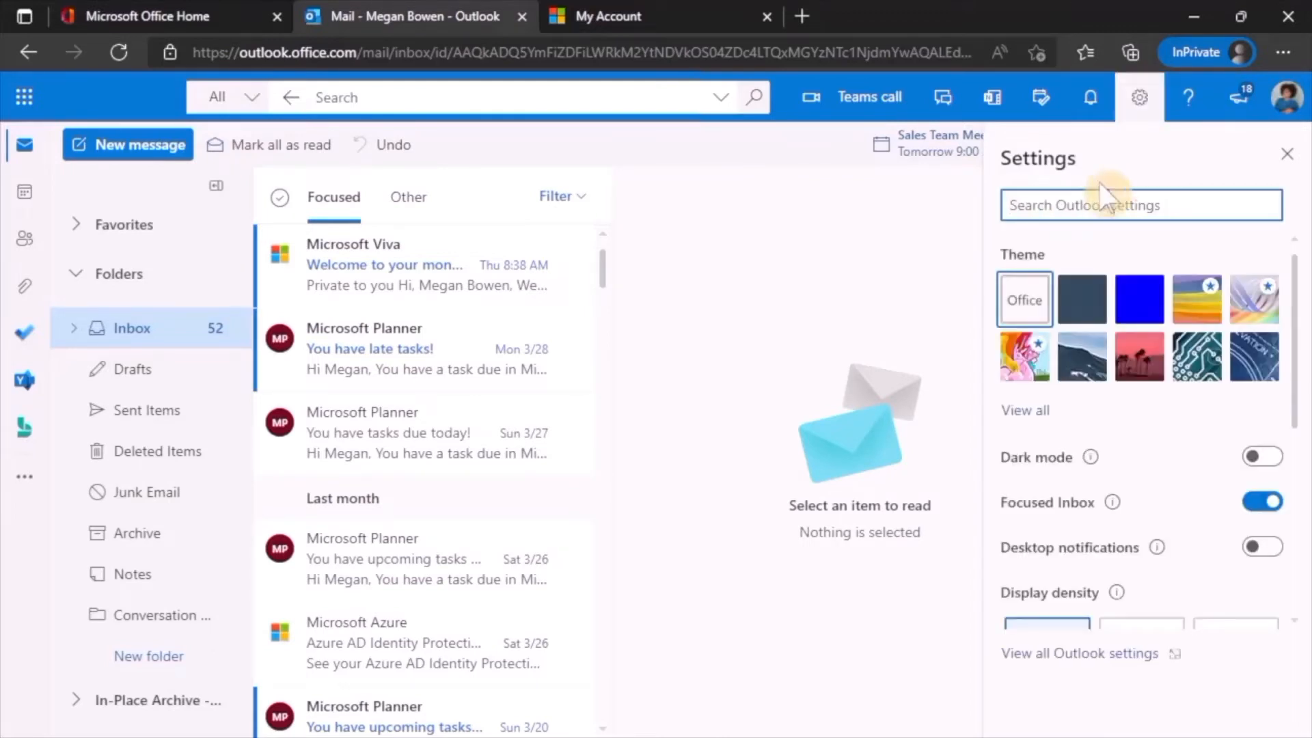
pyautogui.click(1033, 413)
pyautogui.scroll(-2, 1093, 376)
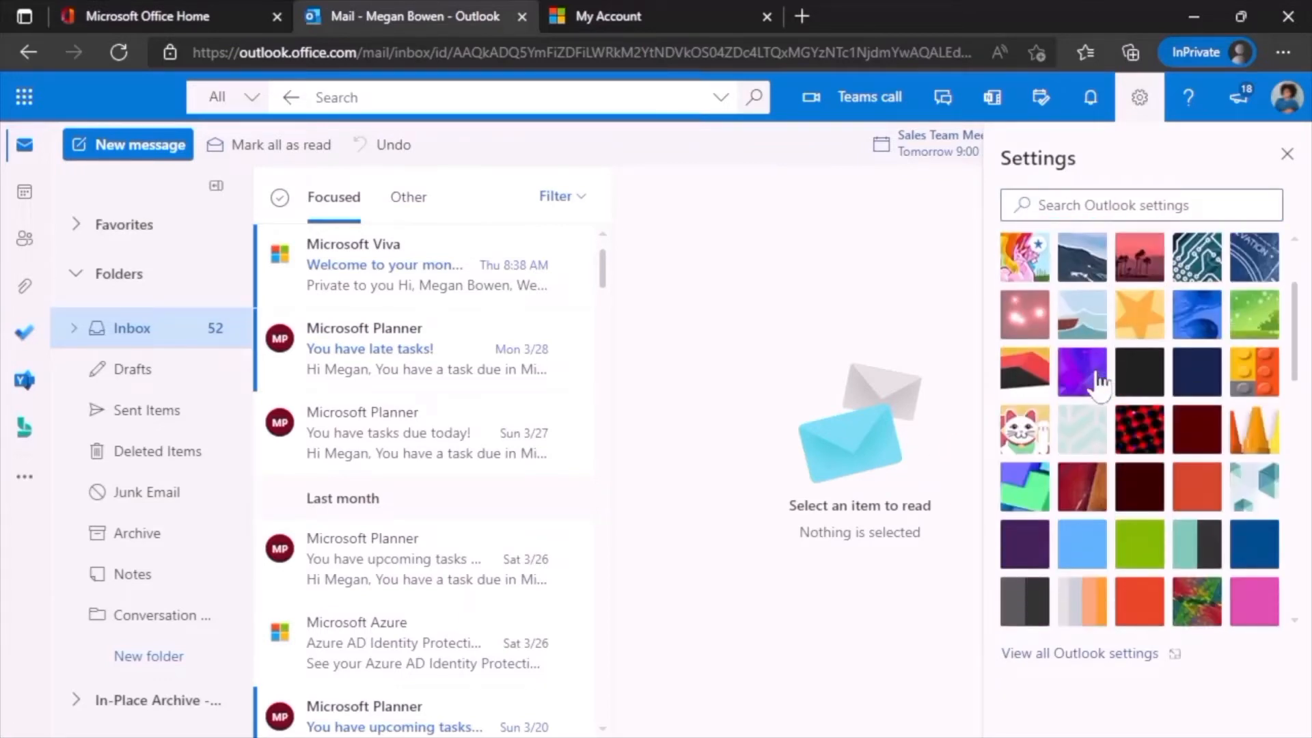
pyautogui.scroll(-5, 1080, 393)
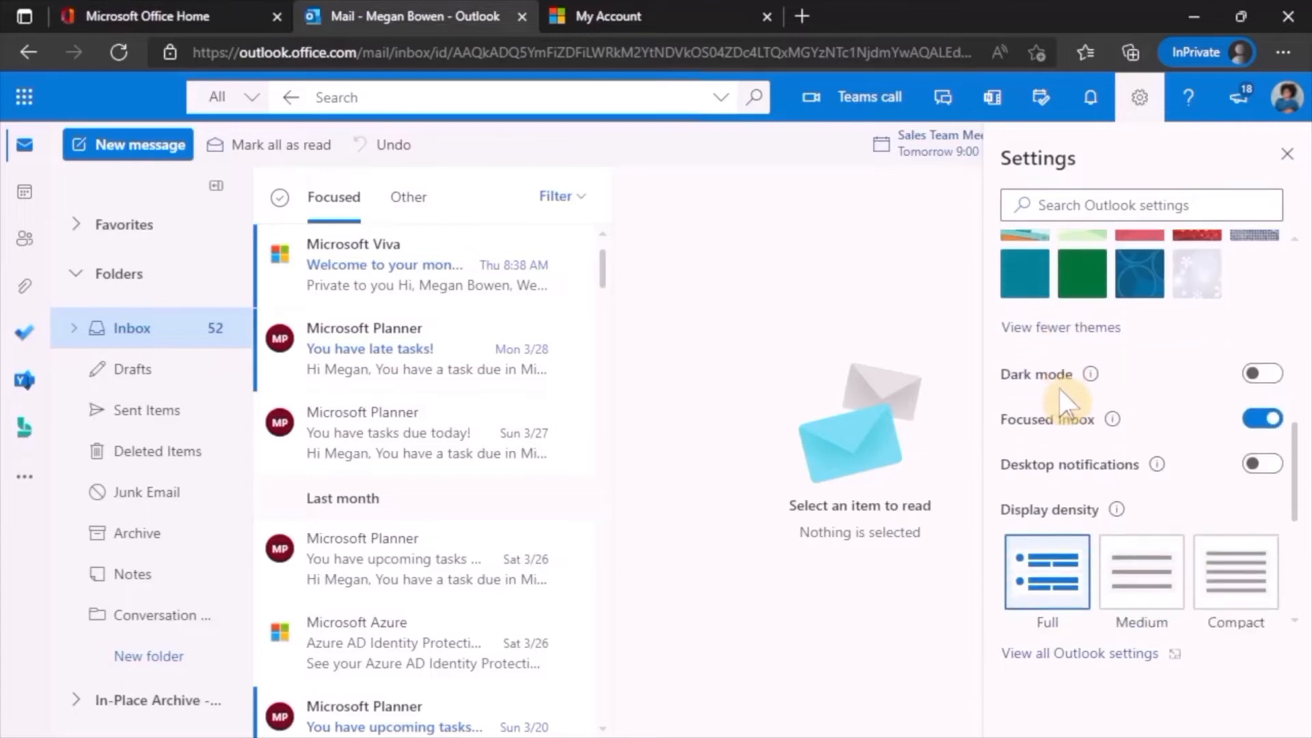
pyautogui.scroll(8, 1062, 399)
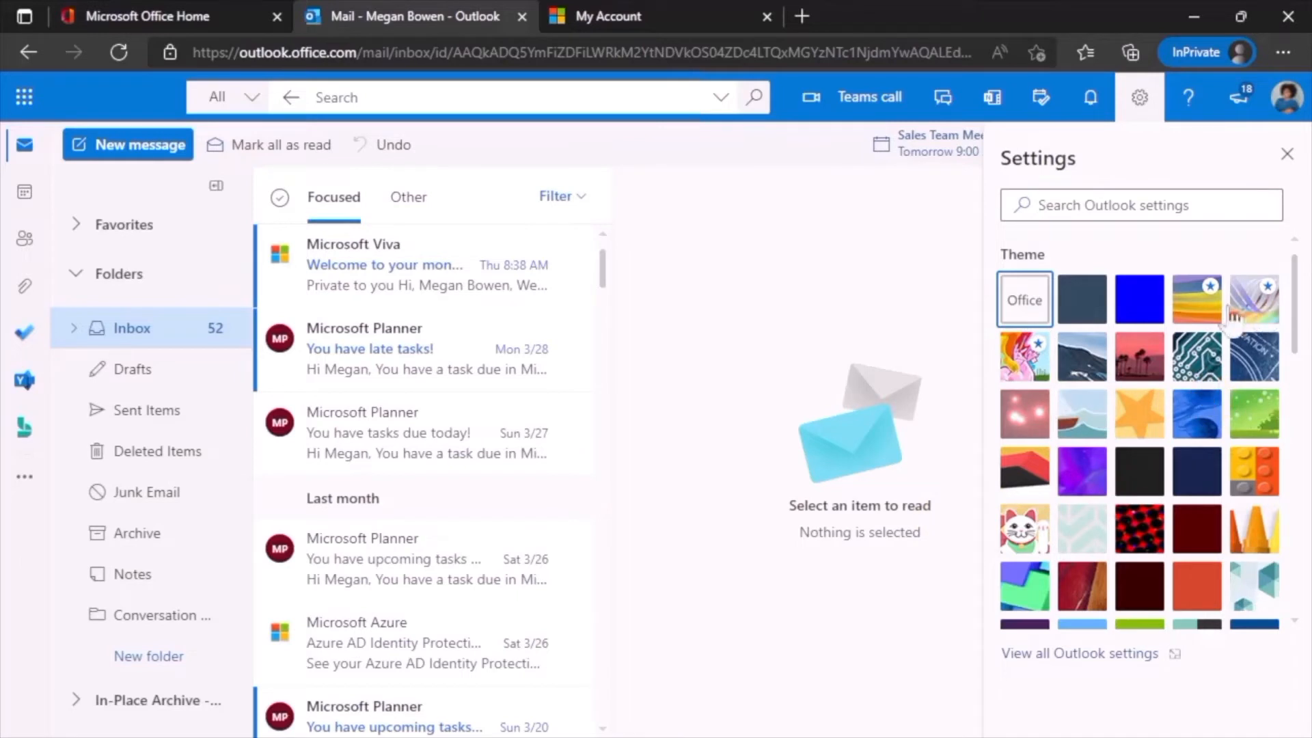
pyautogui.click(1080, 427)
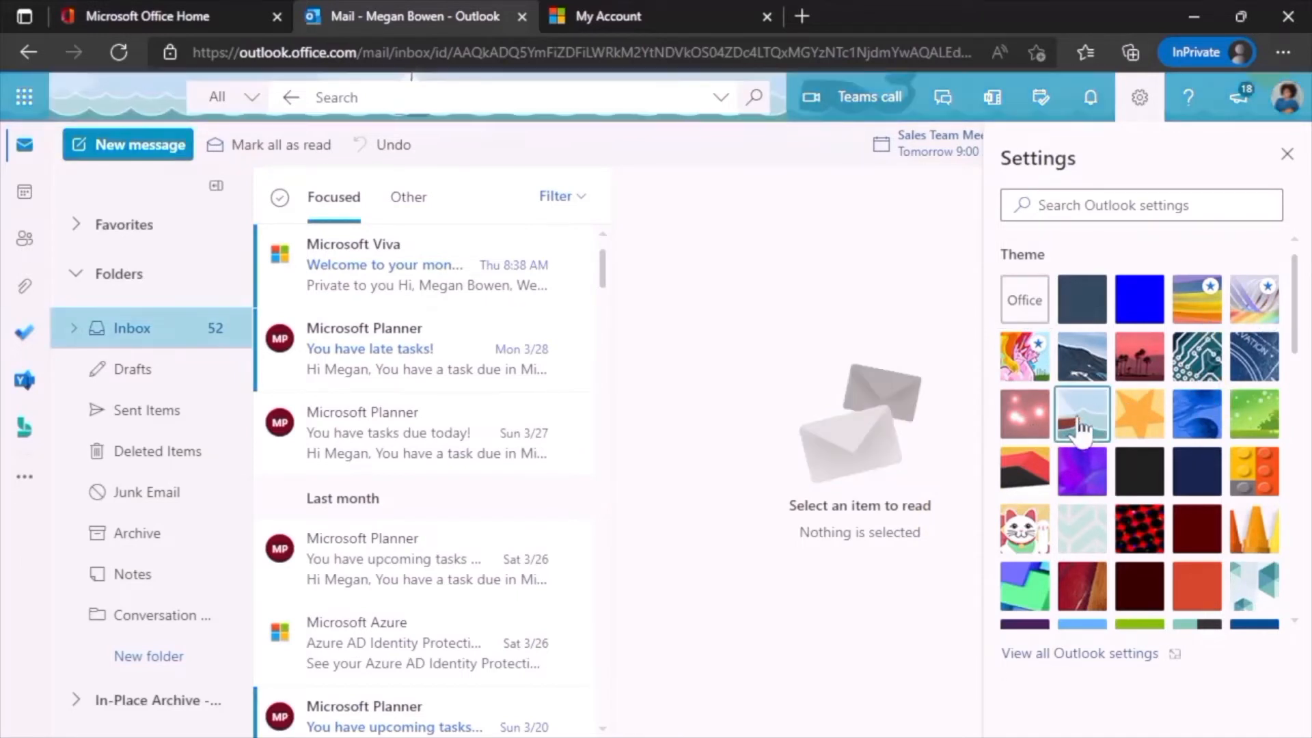
# Step: Review the display density and conversation view settings, and set the reading pane to Hide
pyautogui.scroll(-1, 1088, 428)
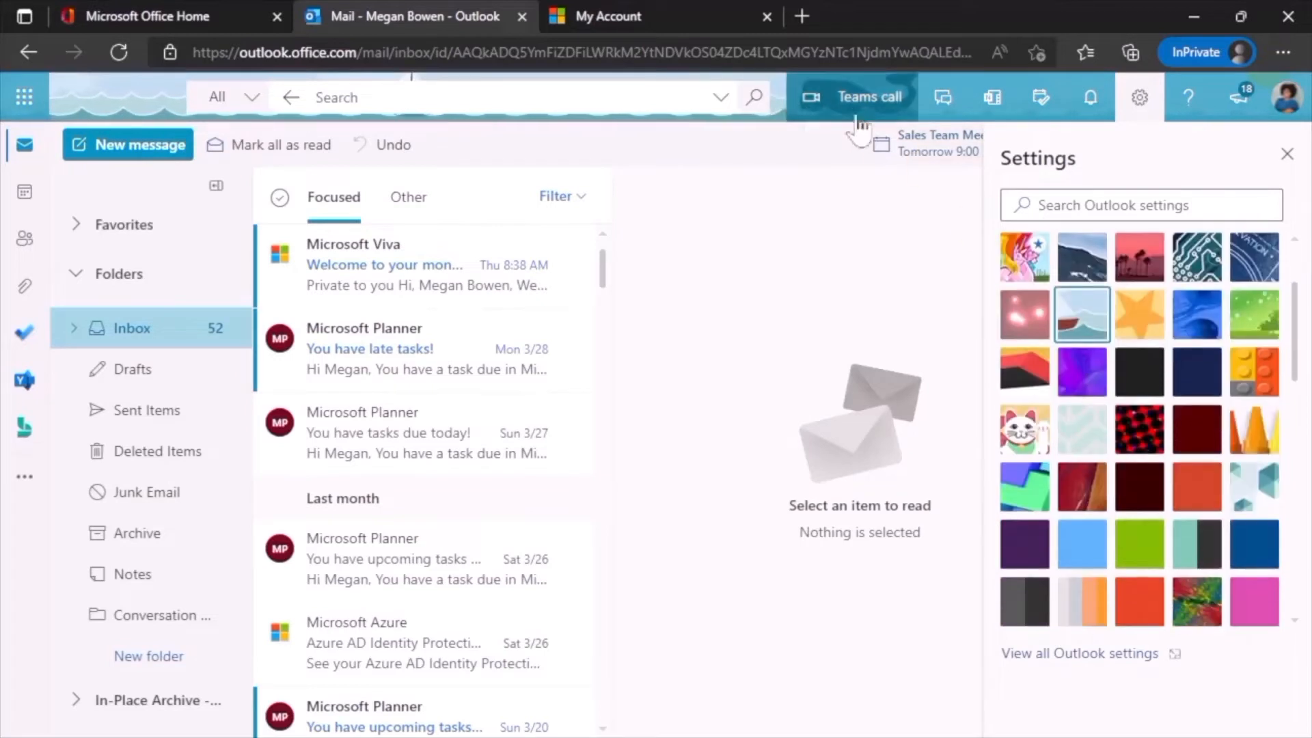
pyautogui.scroll(-5, 1121, 401)
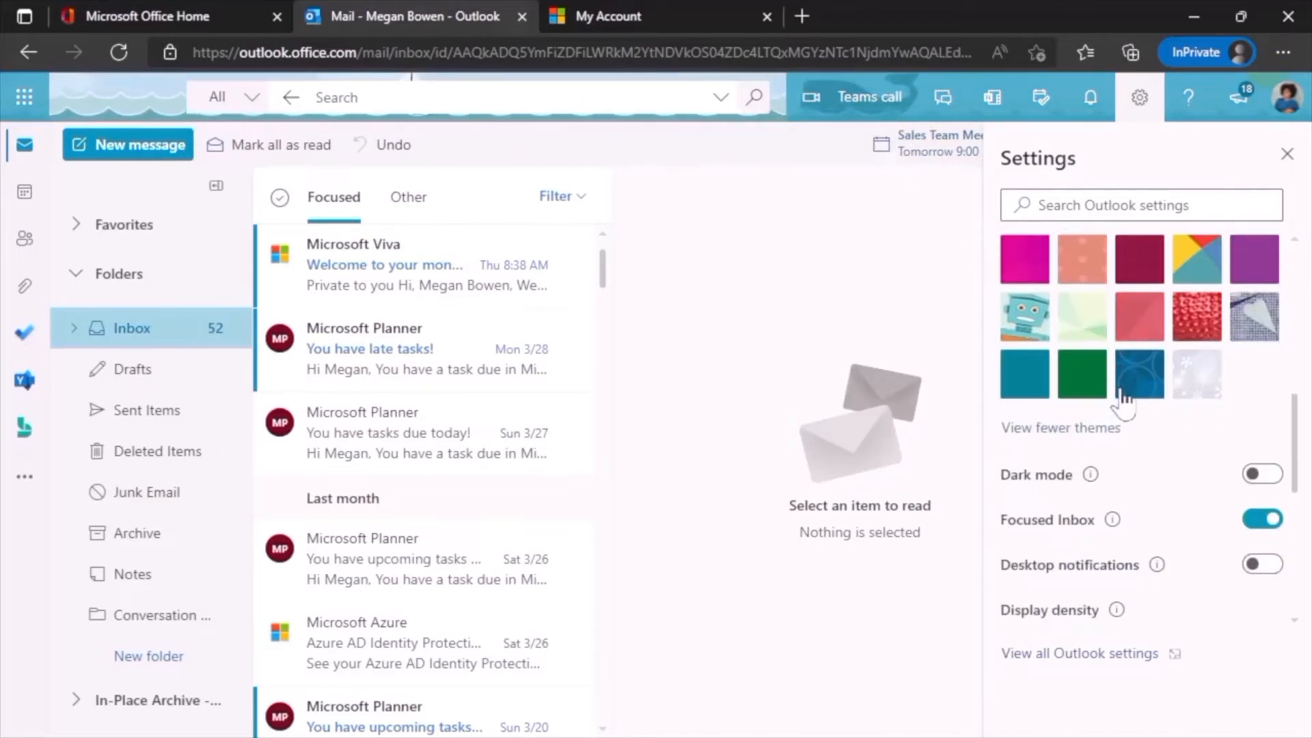
pyautogui.scroll(-2, 1094, 389)
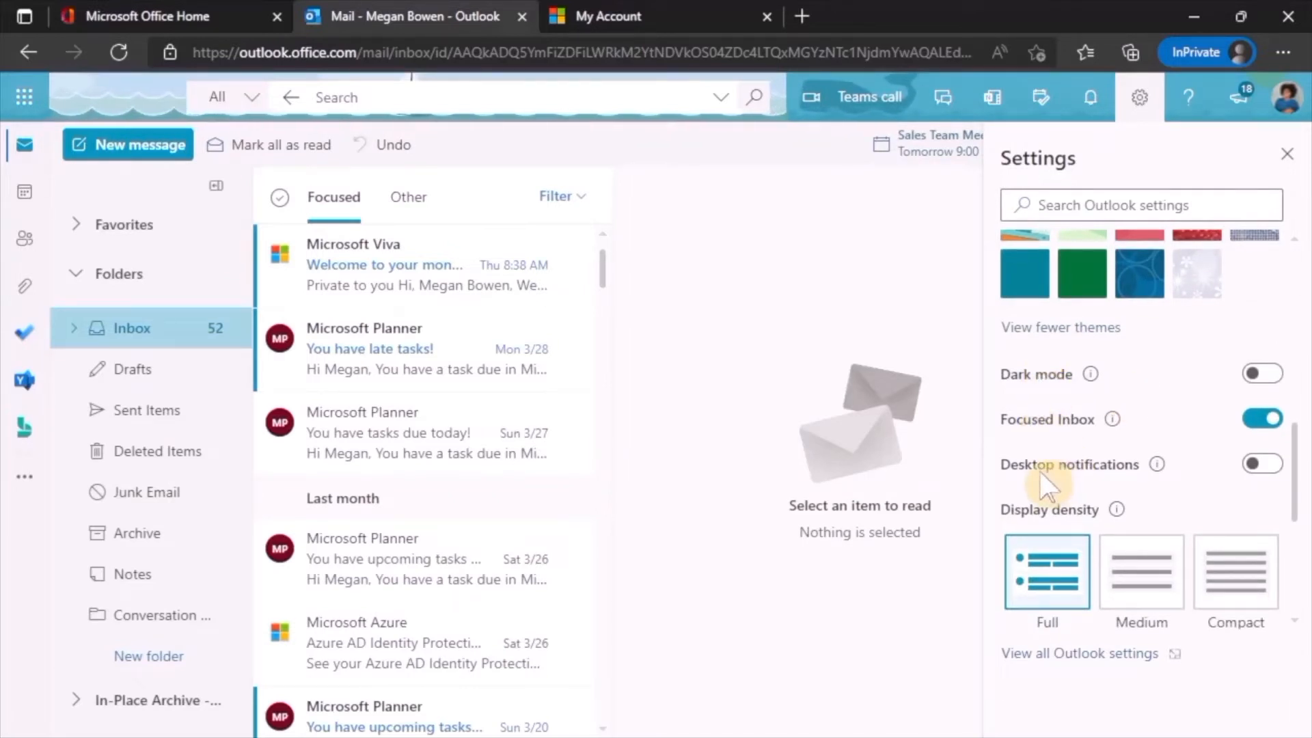
pyautogui.scroll(-2, 1046, 482)
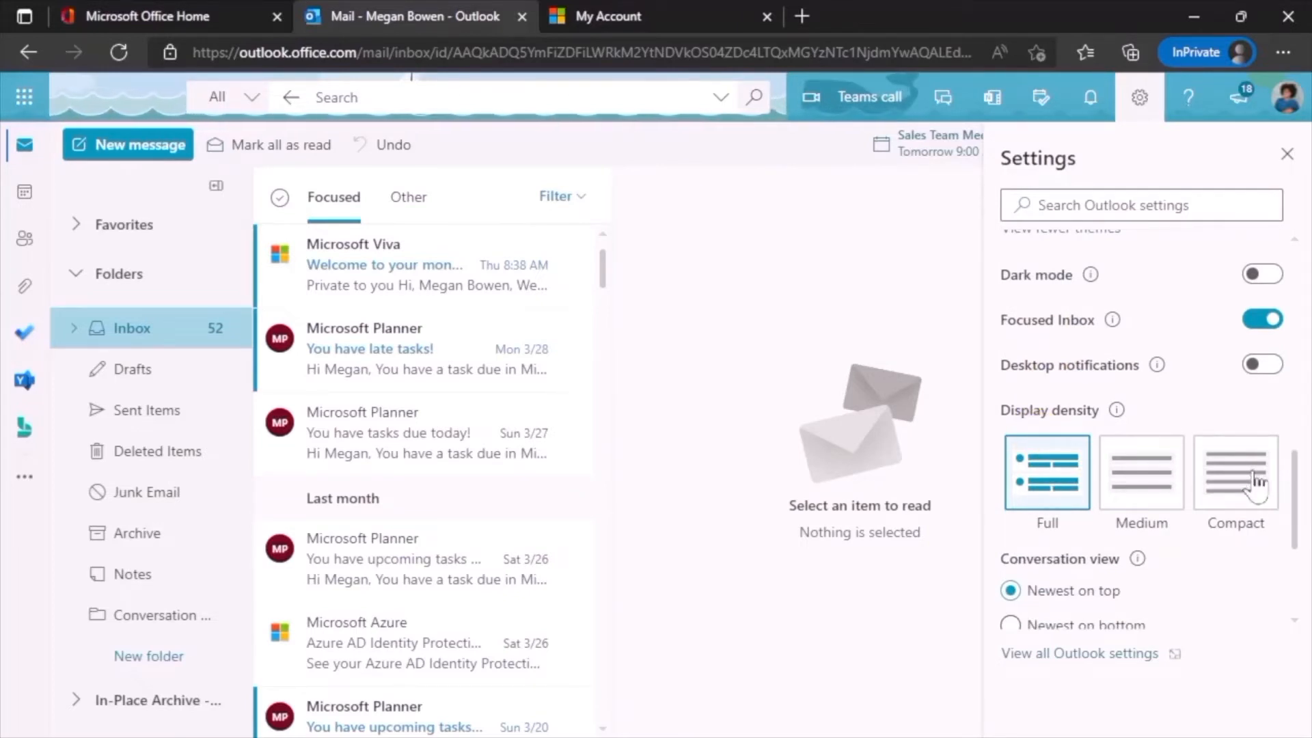
pyautogui.scroll(-2, 1250, 444)
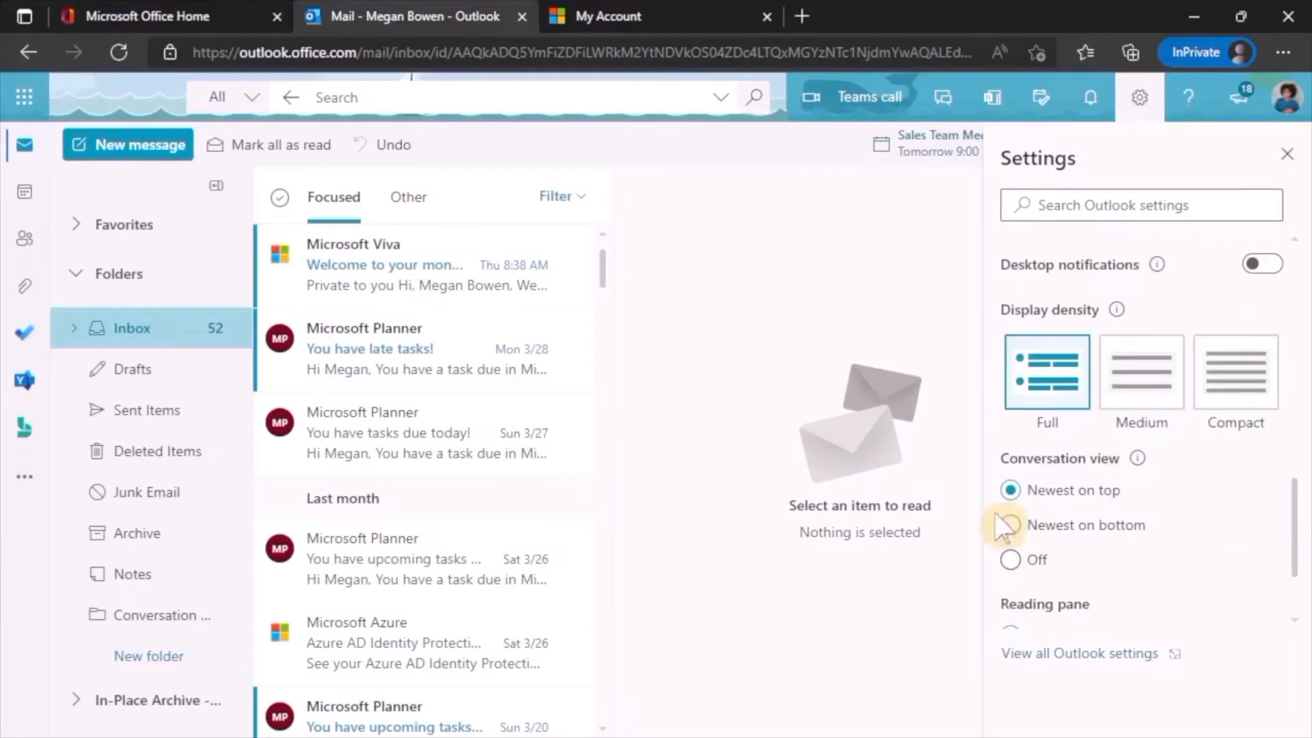
pyautogui.scroll(-2, 1008, 464)
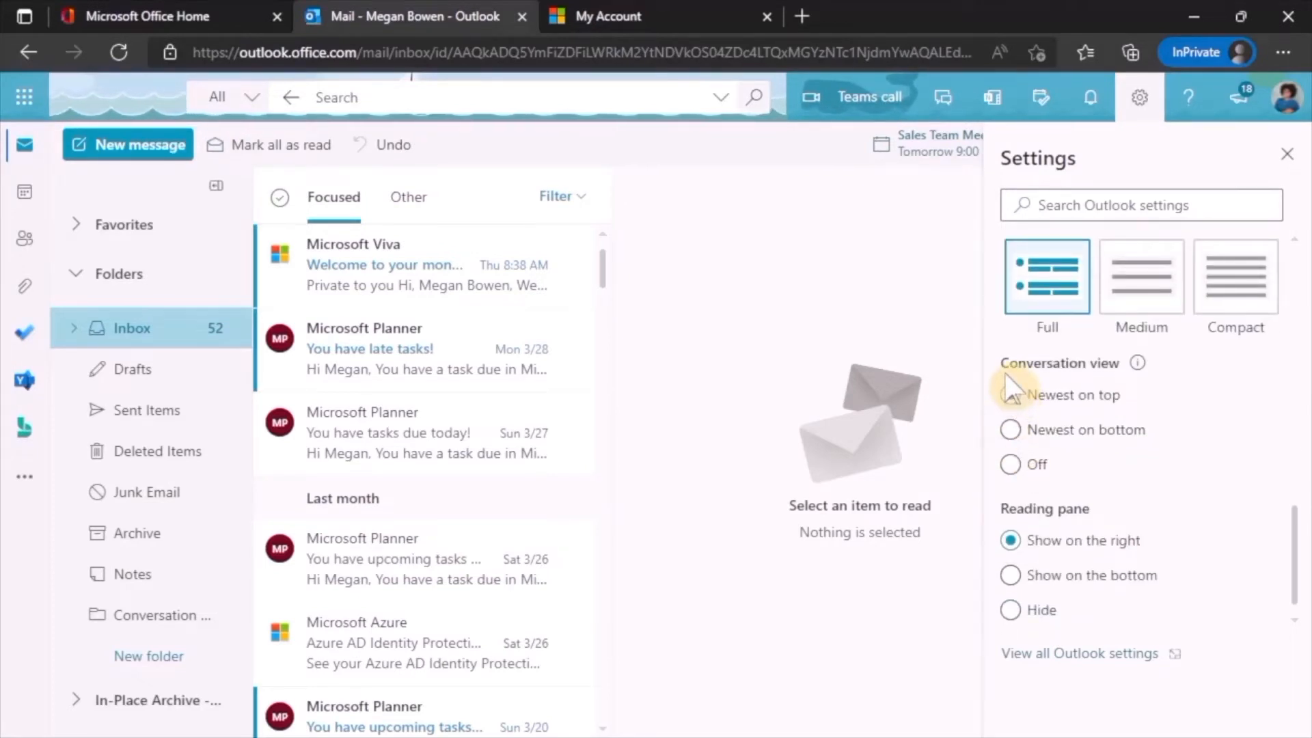
pyautogui.click(1031, 467)
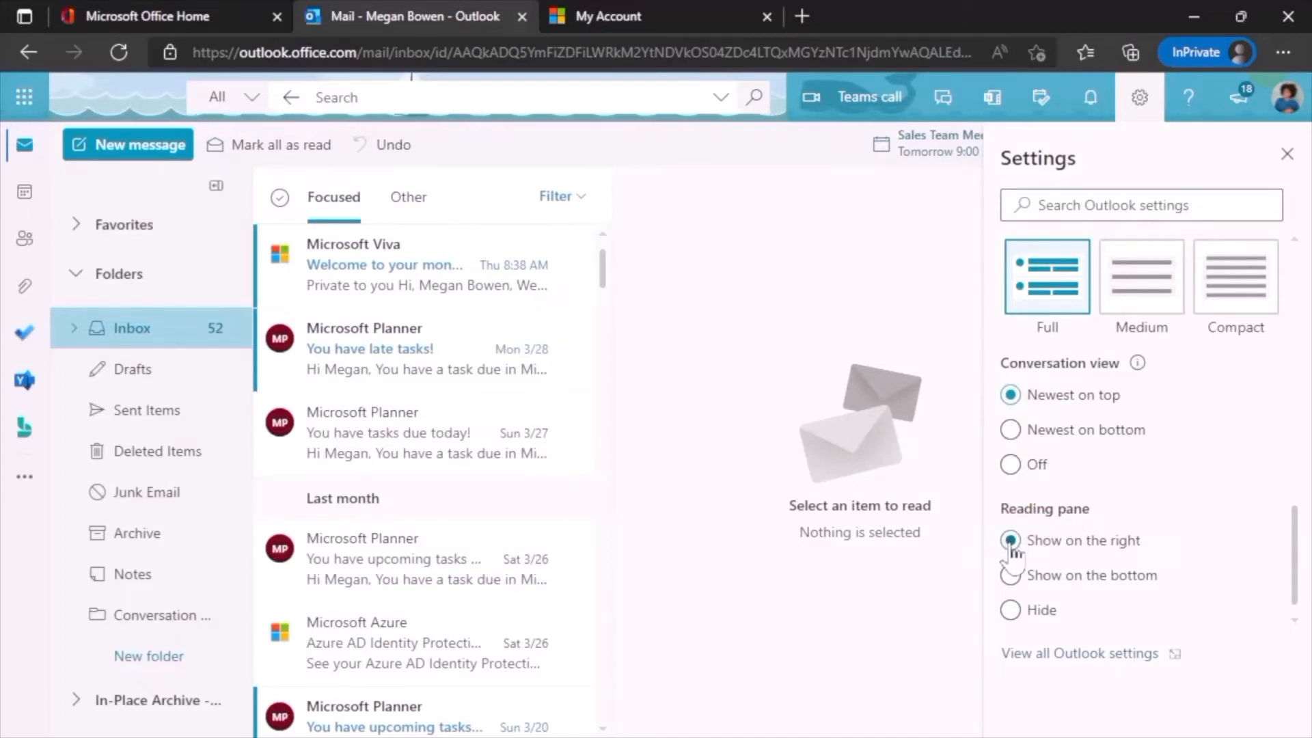
pyautogui.click(1010, 610)
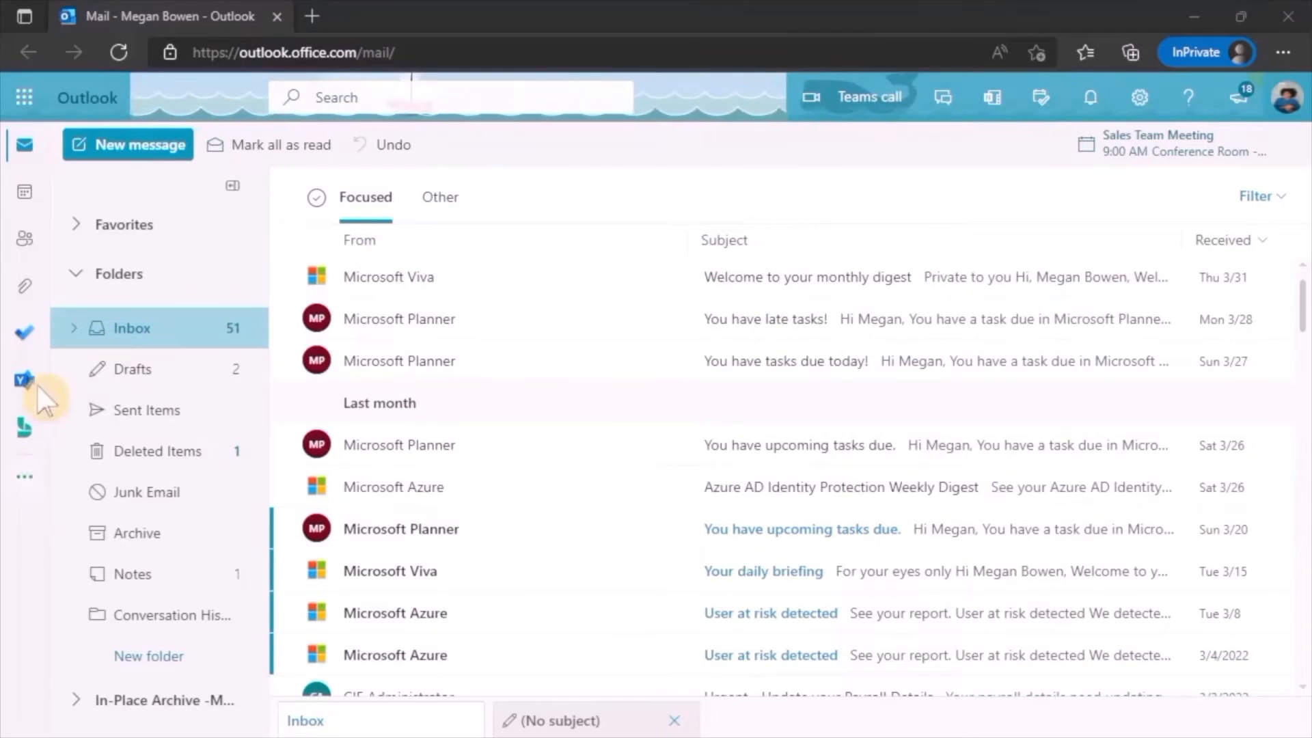
# Step: Start a new message, choosing the second suggested contact as recipient and the last suggested contact for Cc
pyautogui.click(154, 149)
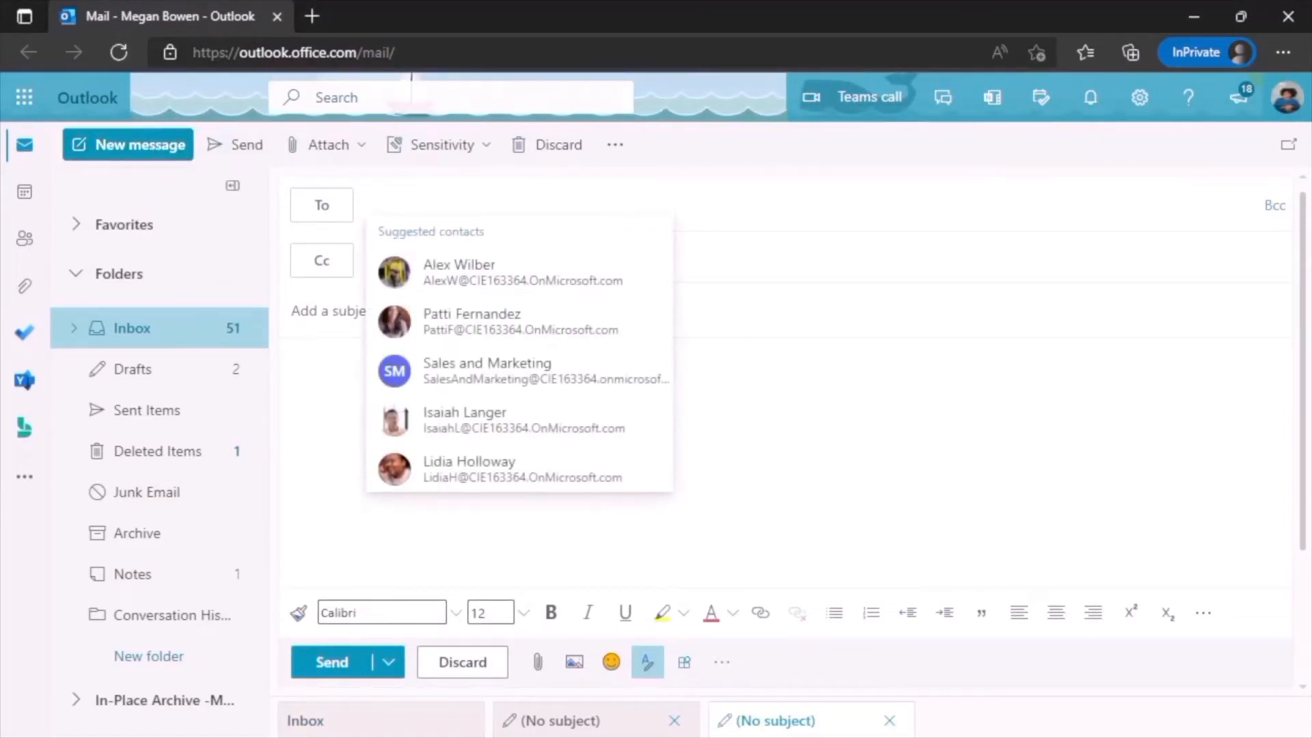
pyautogui.click(493, 335)
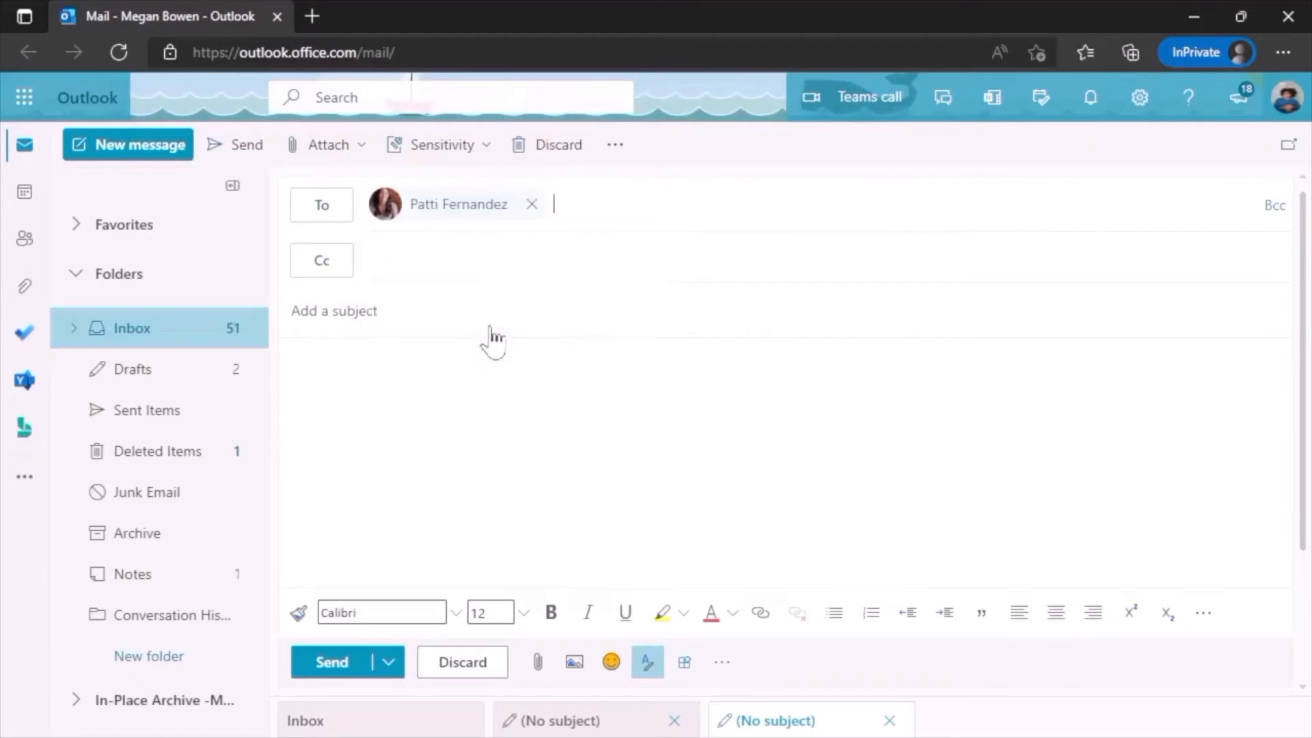
pyautogui.press('Tab')
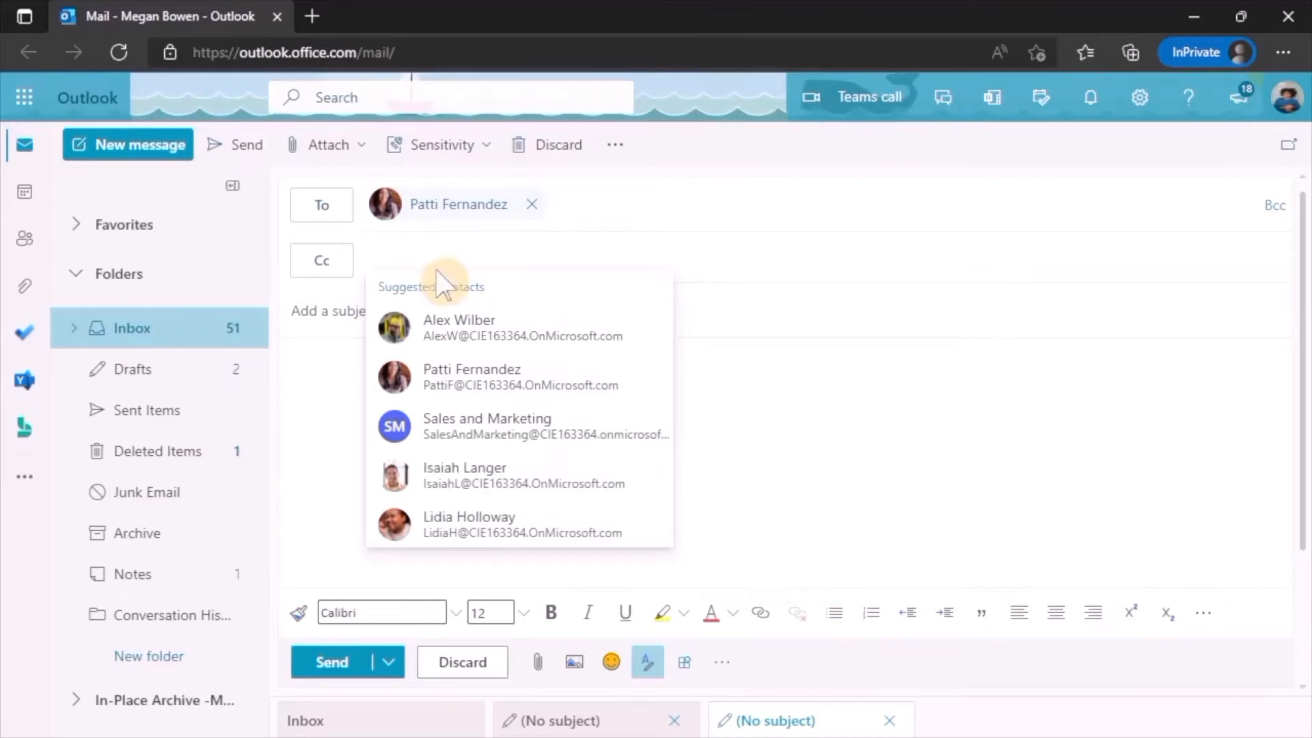
pyautogui.click(459, 521)
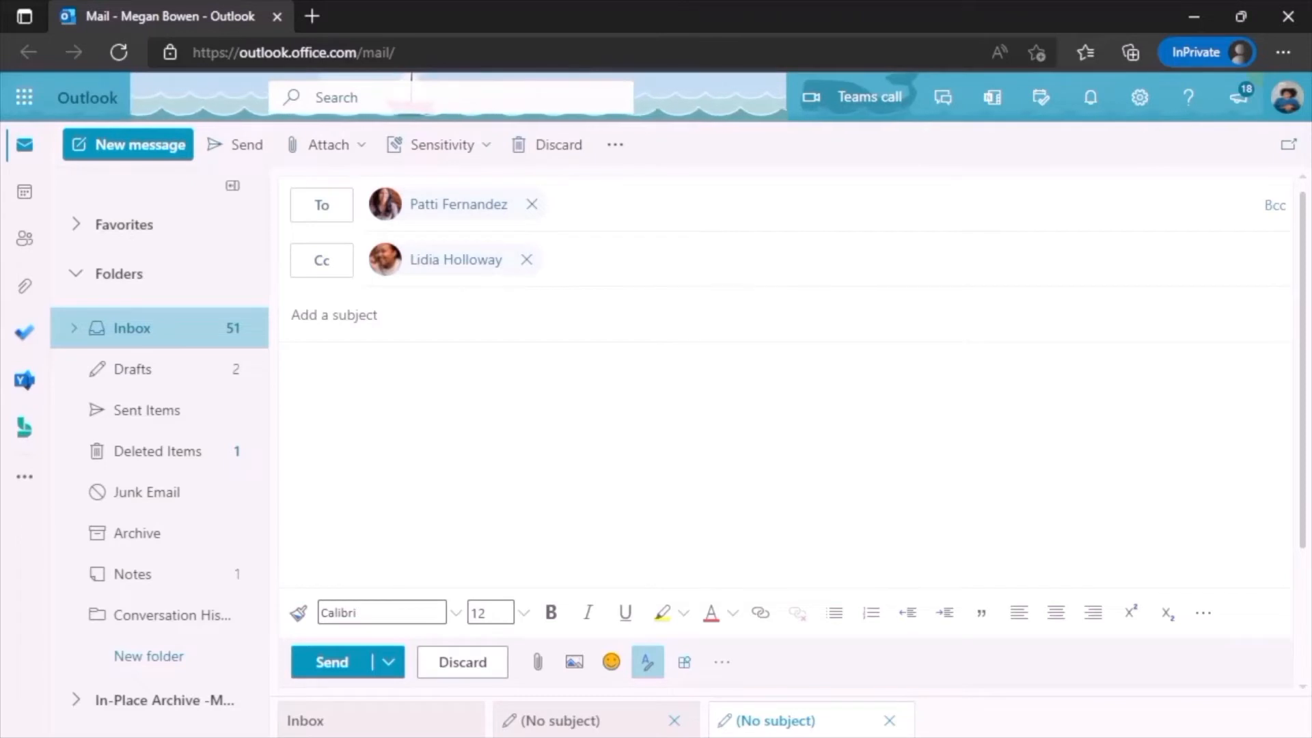
# Step: Show the Bcc field, leave it empty, and enter "Sample Email" as the subject
pyautogui.click(1275, 205)
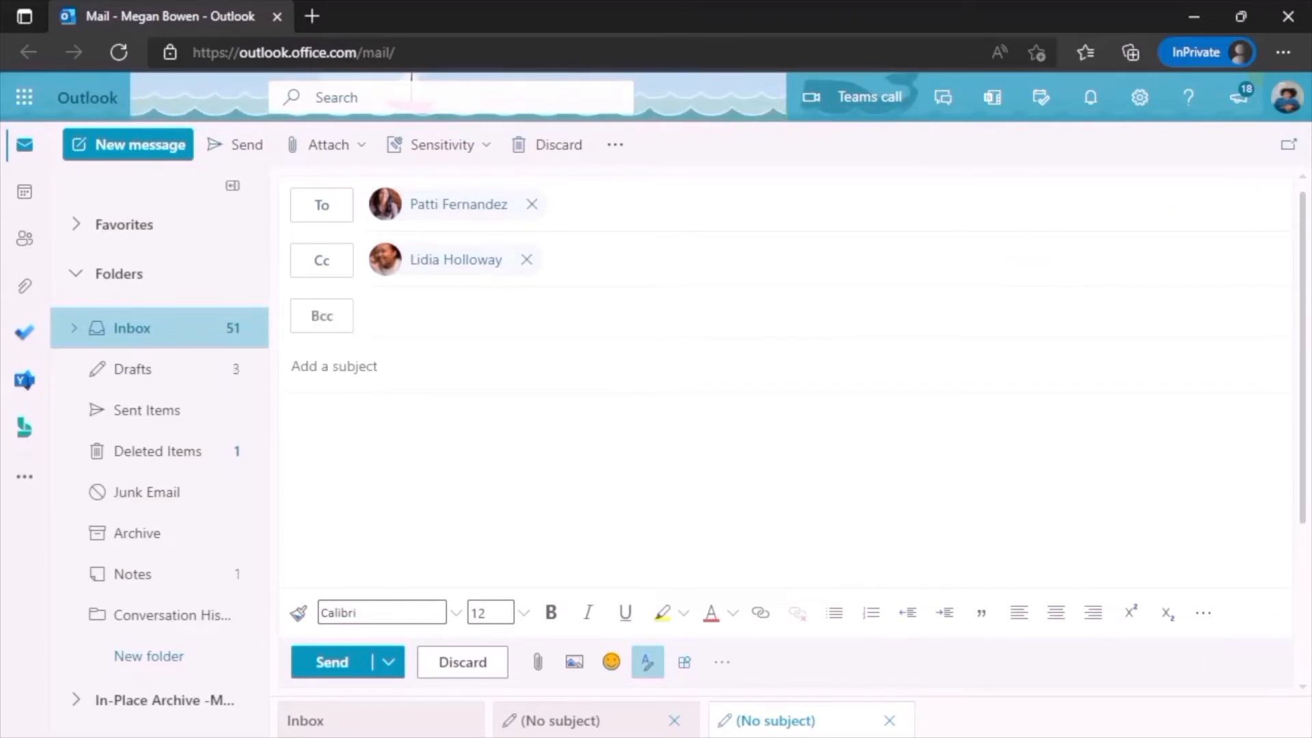
pyautogui.click(586, 331)
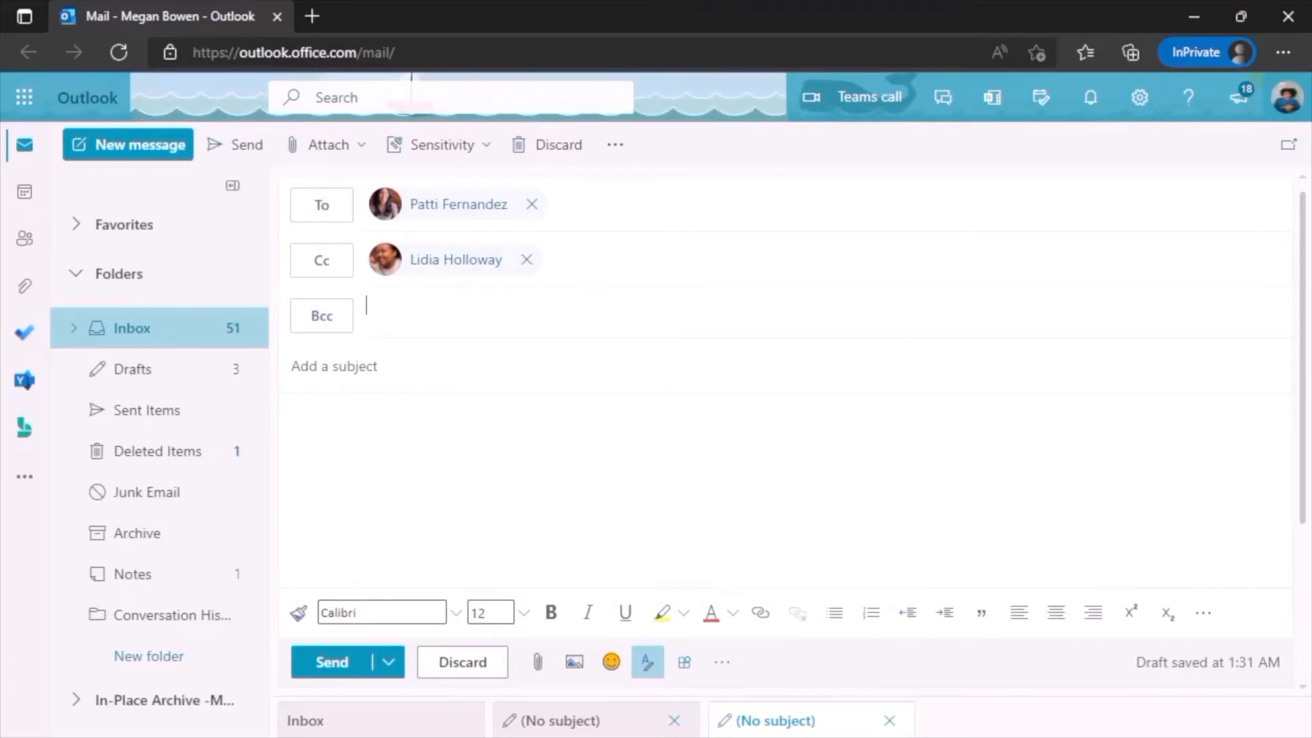
pyautogui.click(440, 361)
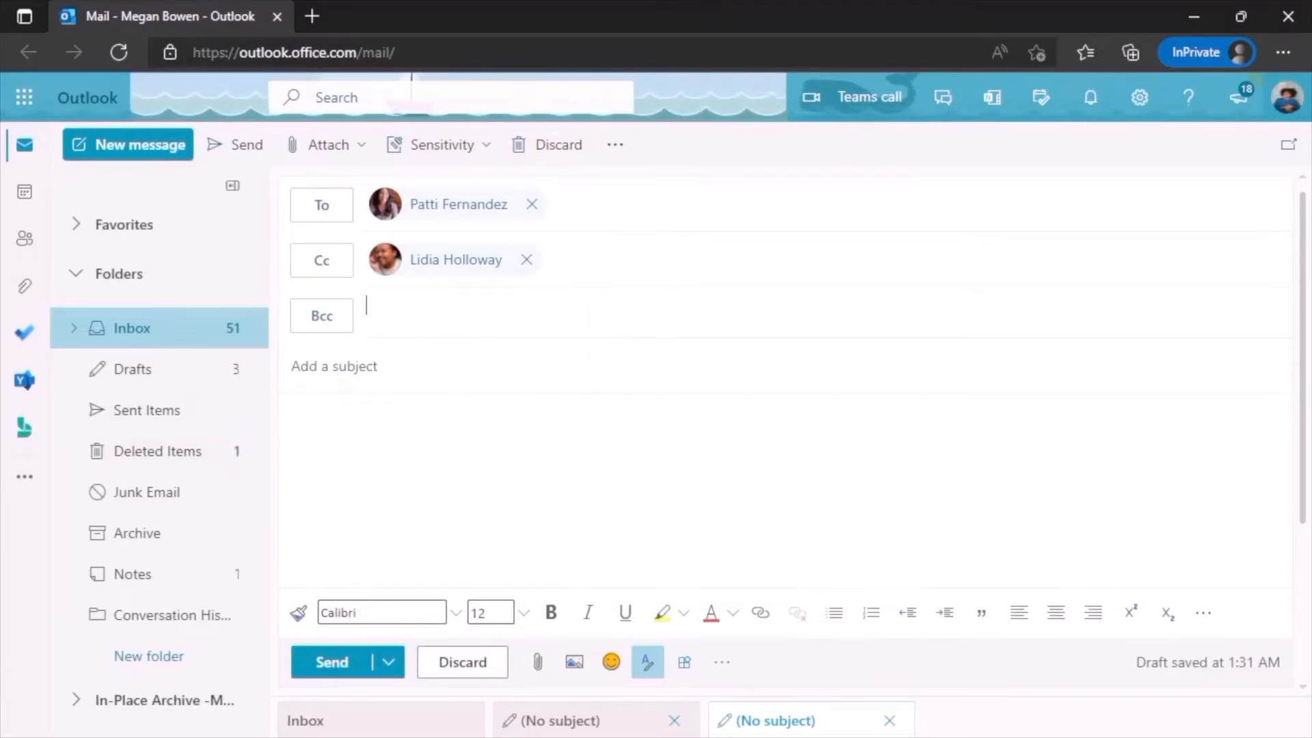
pyautogui.write('Sam')
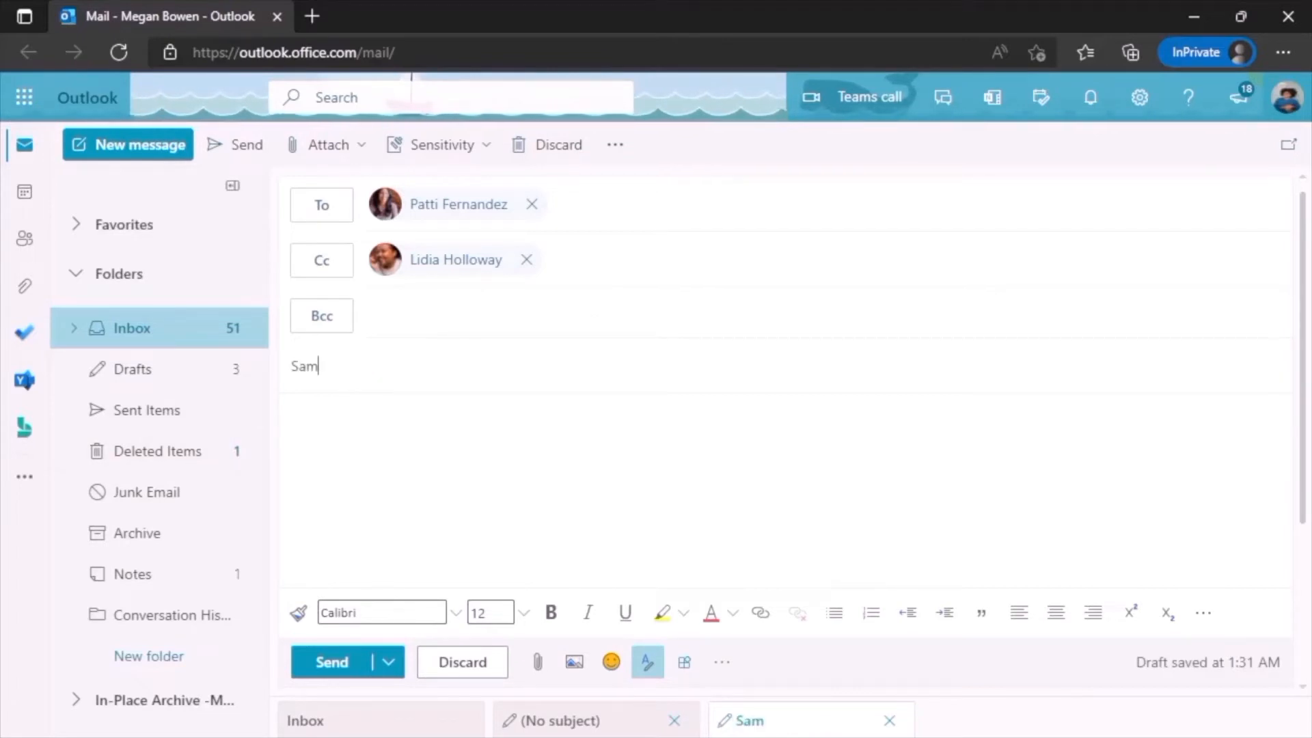
pyautogui.write('ple Email')
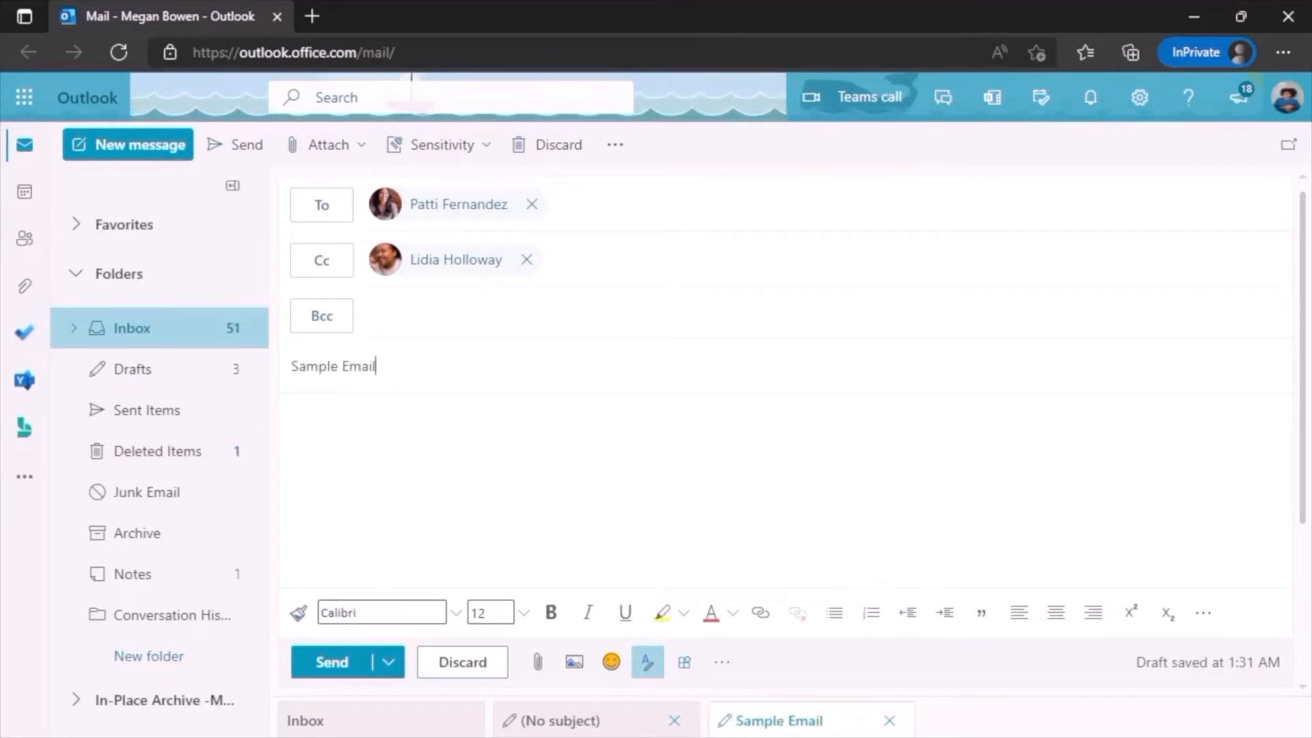
# Step: Greet the recipient by first name in the body and write "I'd just like to follow-up with you on the latest update about the presentation for our club orientation."
pyautogui.click(334, 411)
pyautogui.scroll(-2, 333, 411)
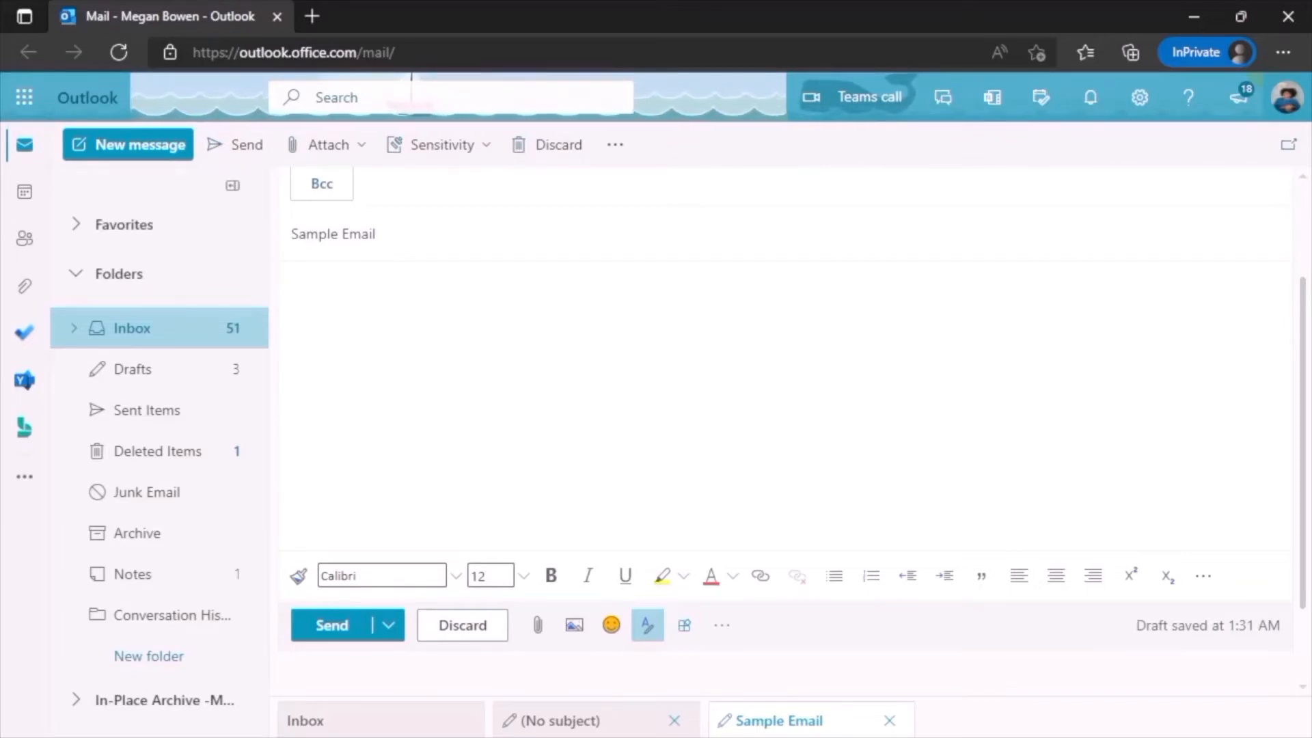
pyautogui.write('Hello Patti,')
pyautogui.press('Return')
pyautogui.press('Return')
pyautogui.write("I'd just like to follow-up with you on the latest up")
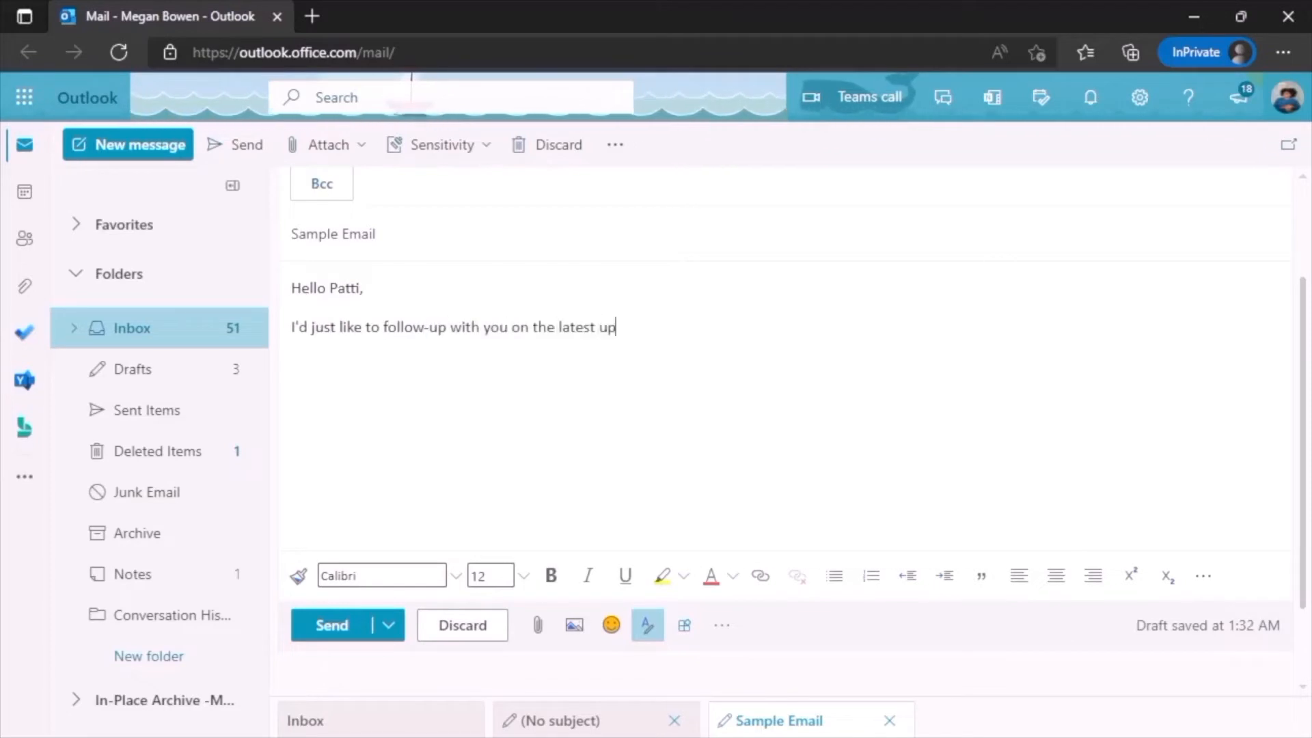
pyautogui.write('date about the presentation for our club orientation. If you are having trouble a')
# Step: Replace the unfinished second sentence with "If you need a separate file for reference please click this link"
pyautogui.hotkey('ctrl', 'BackSpace')
pyautogui.hotkey('ctrl', 'BackSpace')
pyautogui.hotkey('ctrl', 'BackSpace')
pyautogui.hotkey('ctrl', 'BackSpace')
pyautogui.hotkey('ctrl', 'BackSpace')
pyautogui.hotkey('ctrl', 'BackSpace')
pyautogui.write('If you need a separate file for reference please click this link')
# Step: Close the message with "Thank you." and, after blank lines, "Best," followed by the sender's first name
pyautogui.press('Return')
pyautogui.press('Return')
pyautogui.write('Thank you.')
pyautogui.press('Return')
pyautogui.press('Return')
pyautogui.press('Return')
pyautogui.write('Best,')
pyautogui.press('Return')
pyautogui.write('Megan')
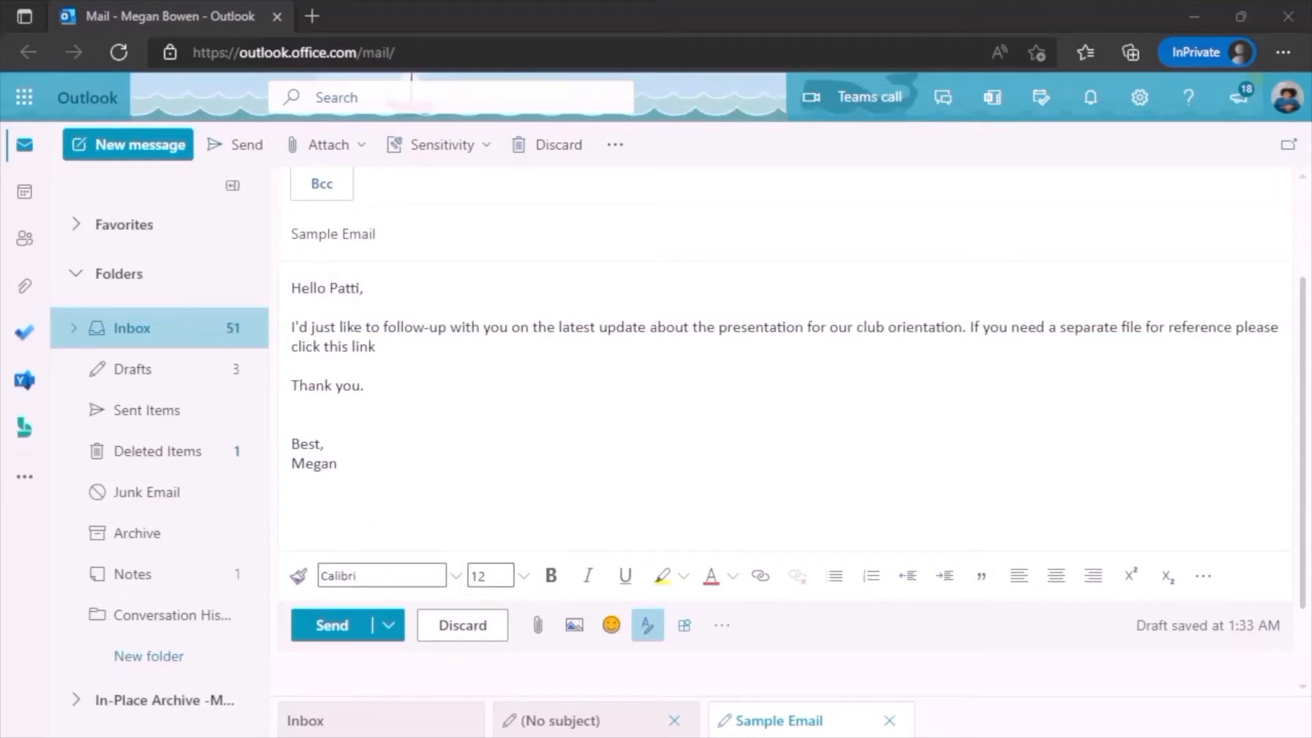
# Step: Set the entire message text to the Segoe UI font at size 12
pyautogui.hotkey('ctrl', 'a')
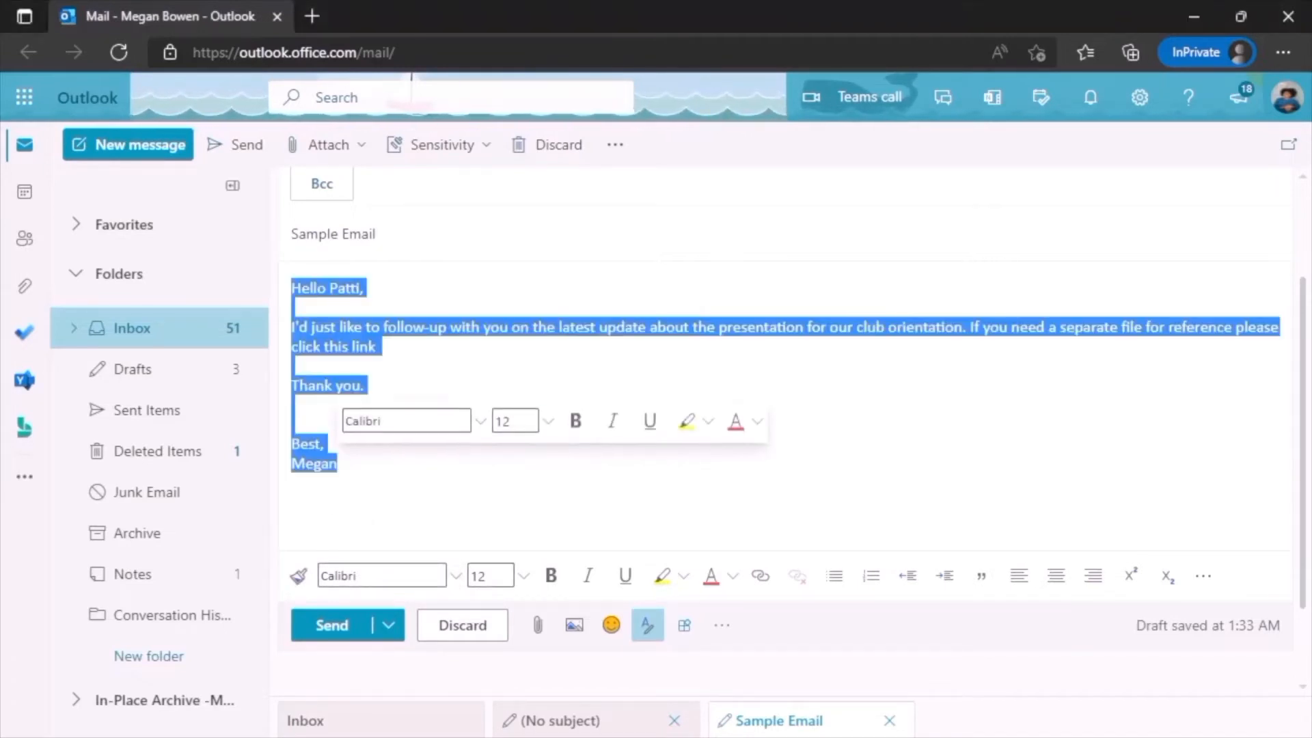
pyautogui.click(409, 420)
pyautogui.write('Seg')
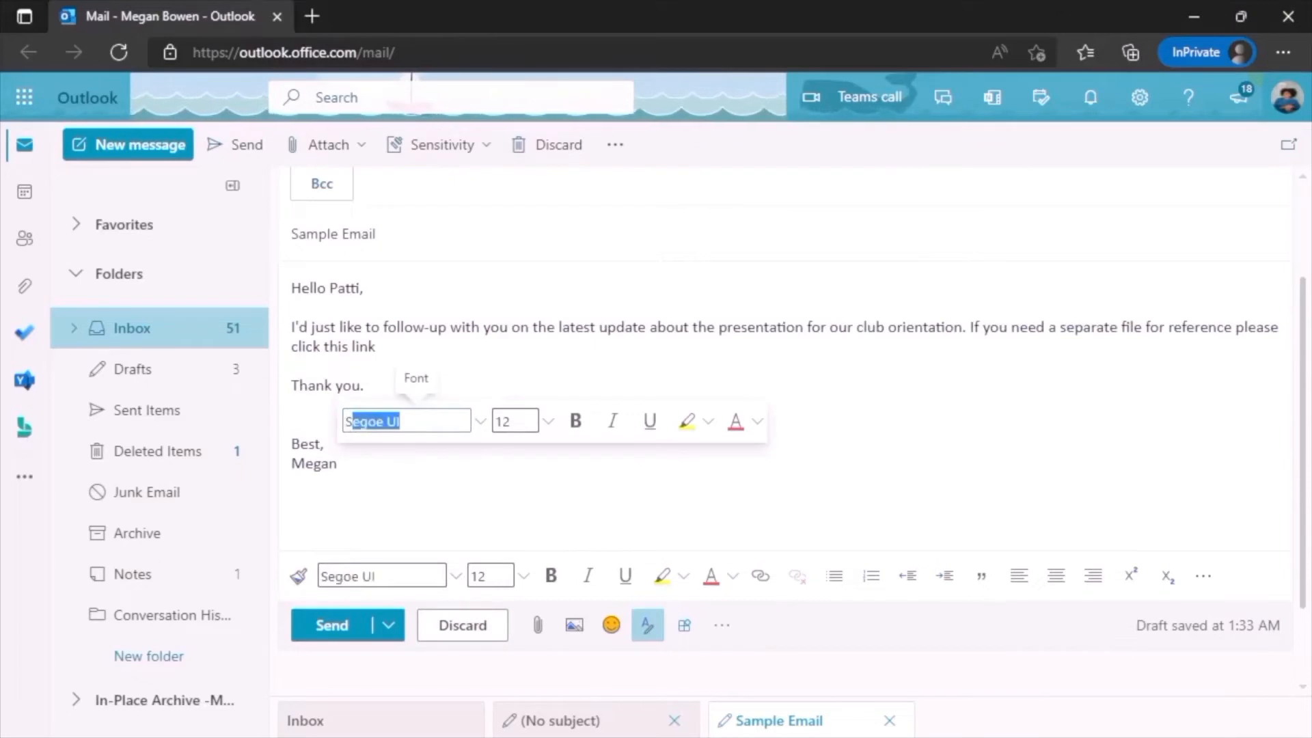
pyautogui.write('o')
pyautogui.press('BackSpace')
pyautogui.write('goe')
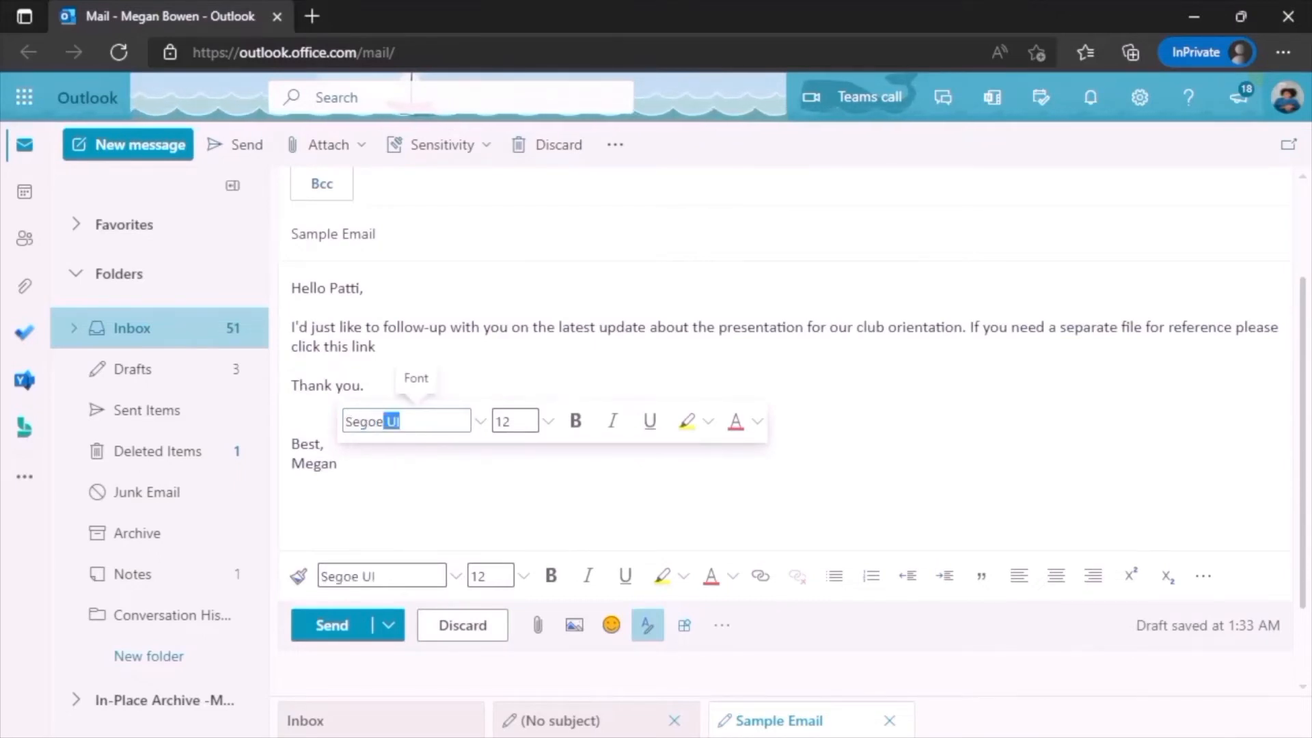
pyautogui.write('UI')
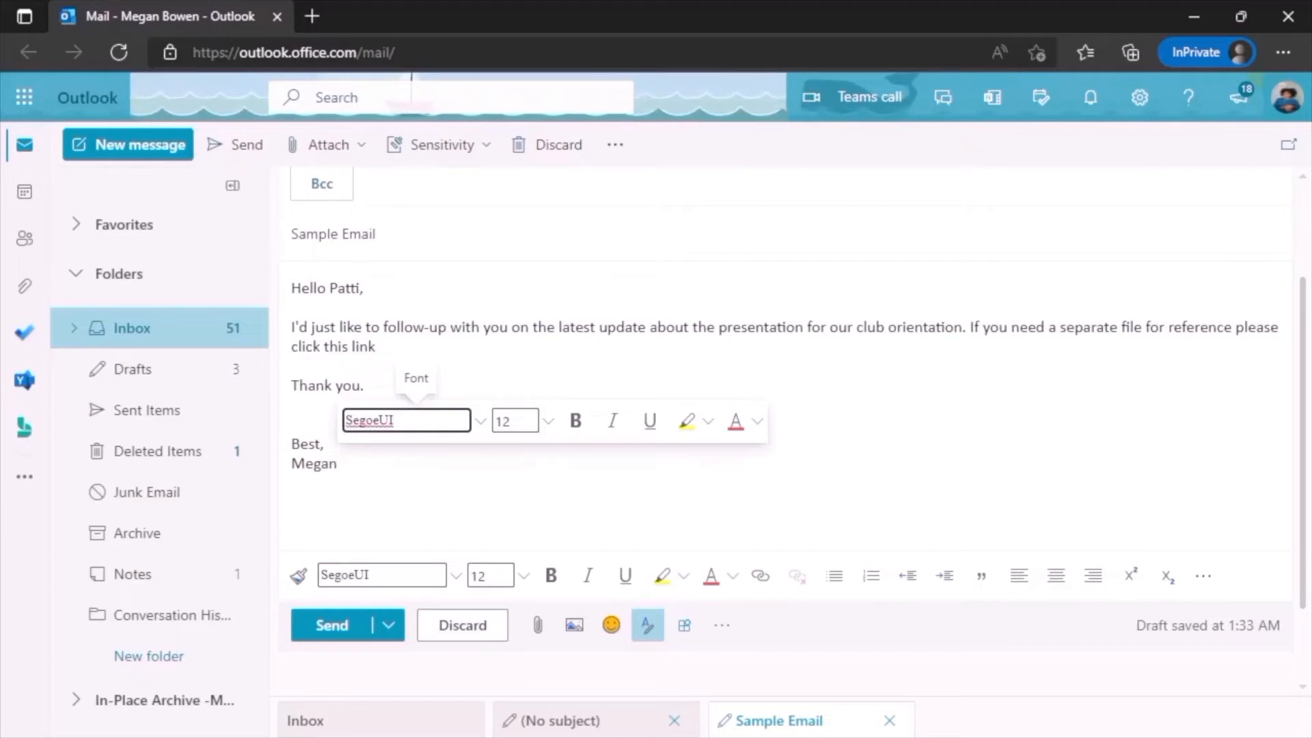
pyautogui.click(379, 419)
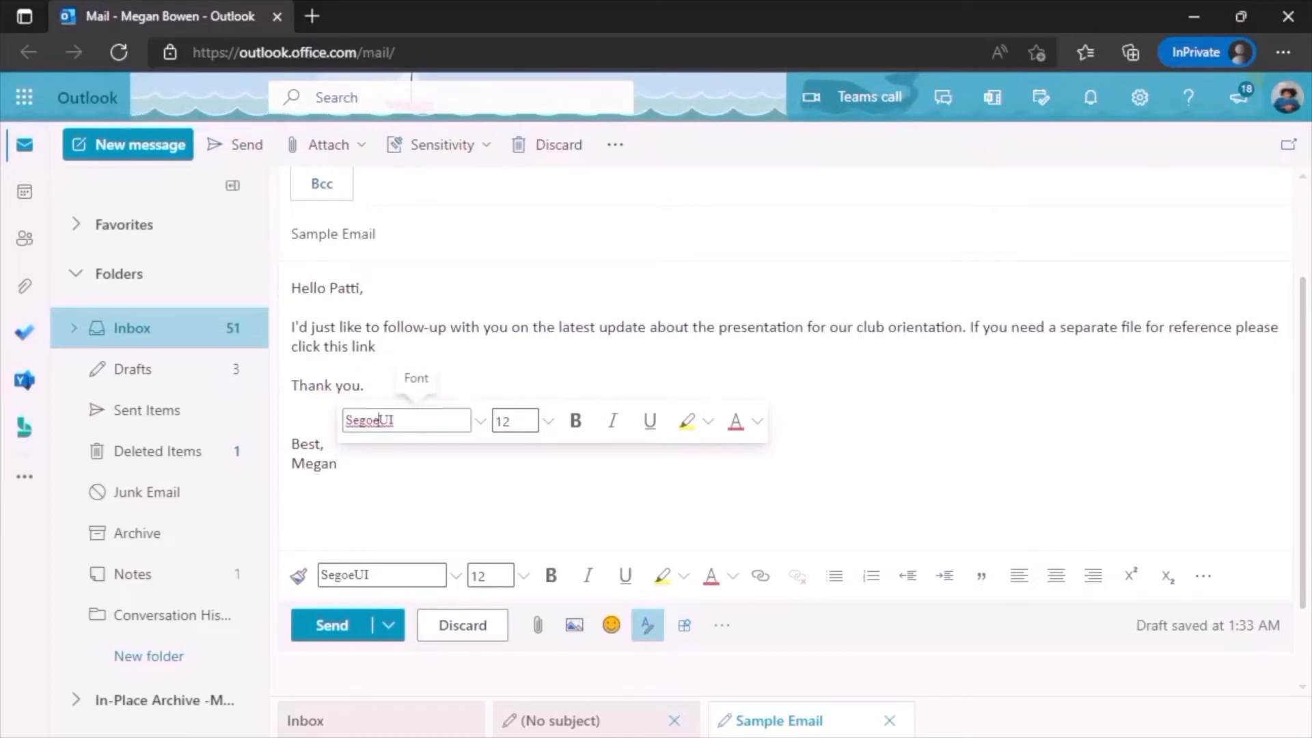
pyautogui.press('Return')
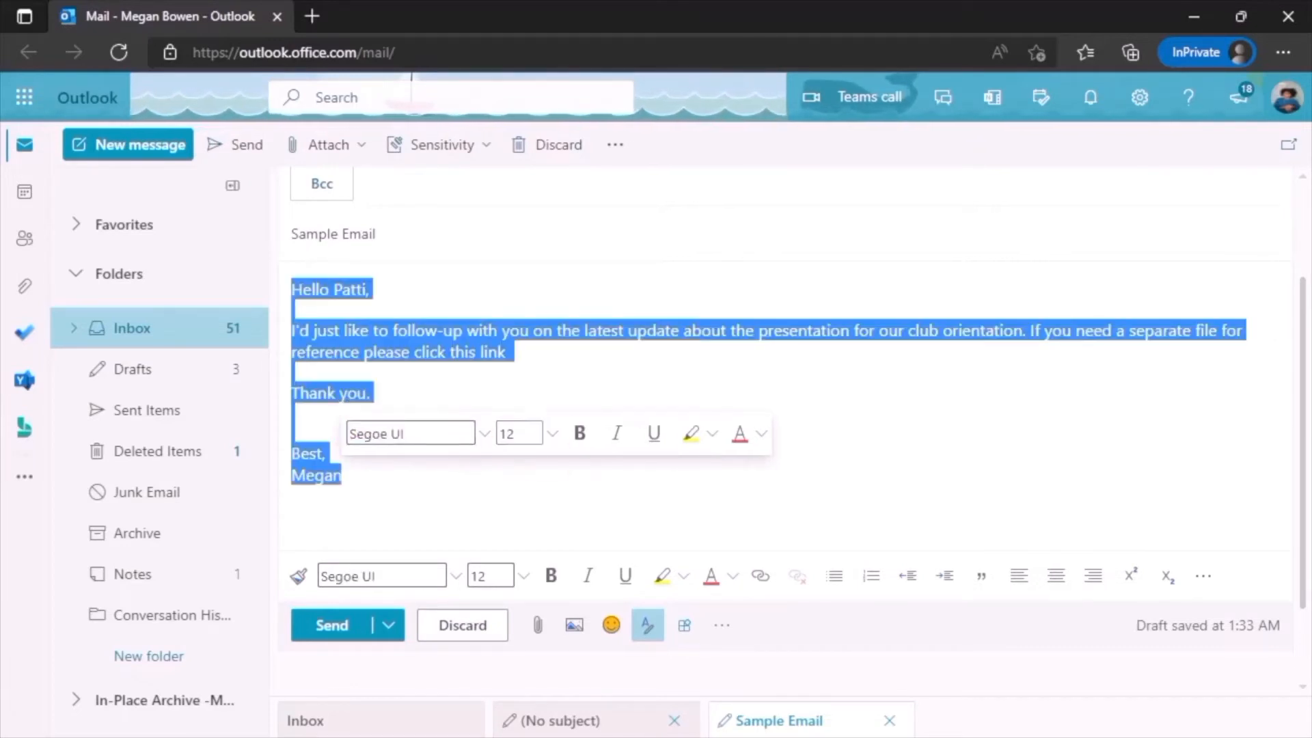
pyautogui.click(521, 433)
pyautogui.press('Return')
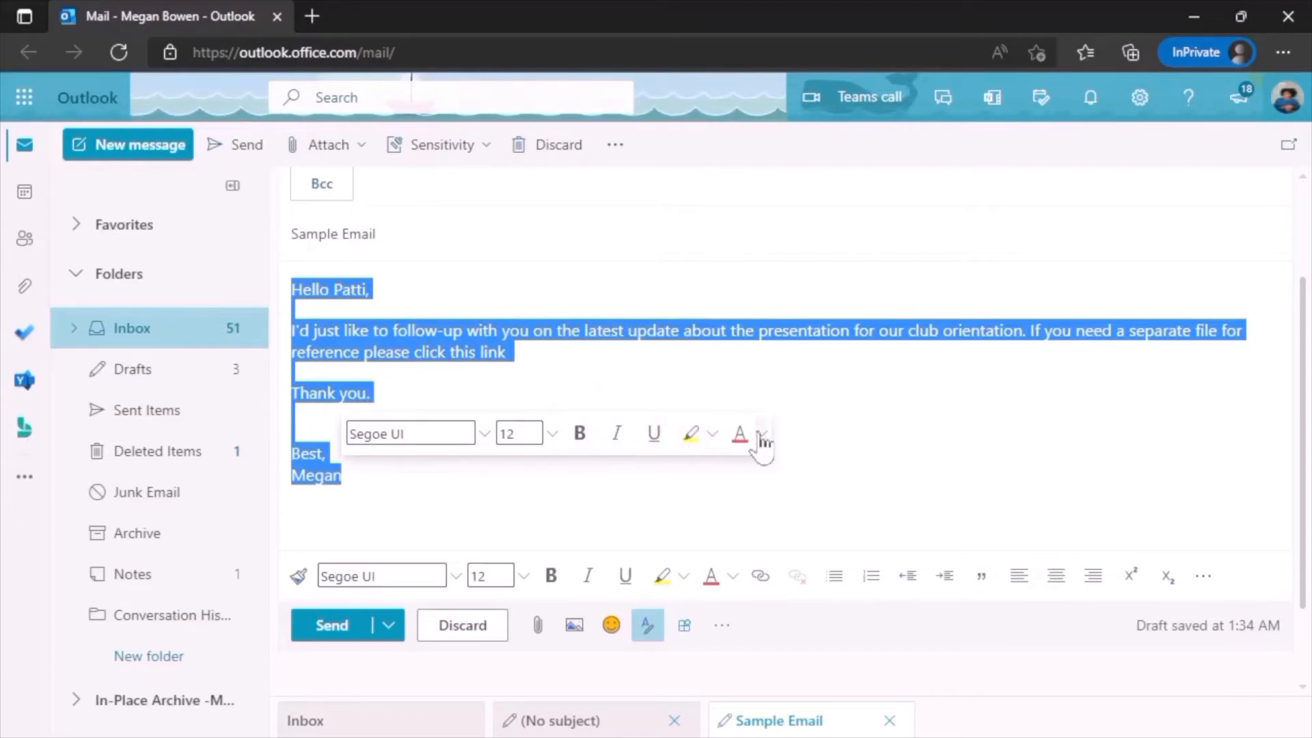
# Step: Make the word "follow-up" bold in the body's first sentence
pyautogui.click(292, 371)
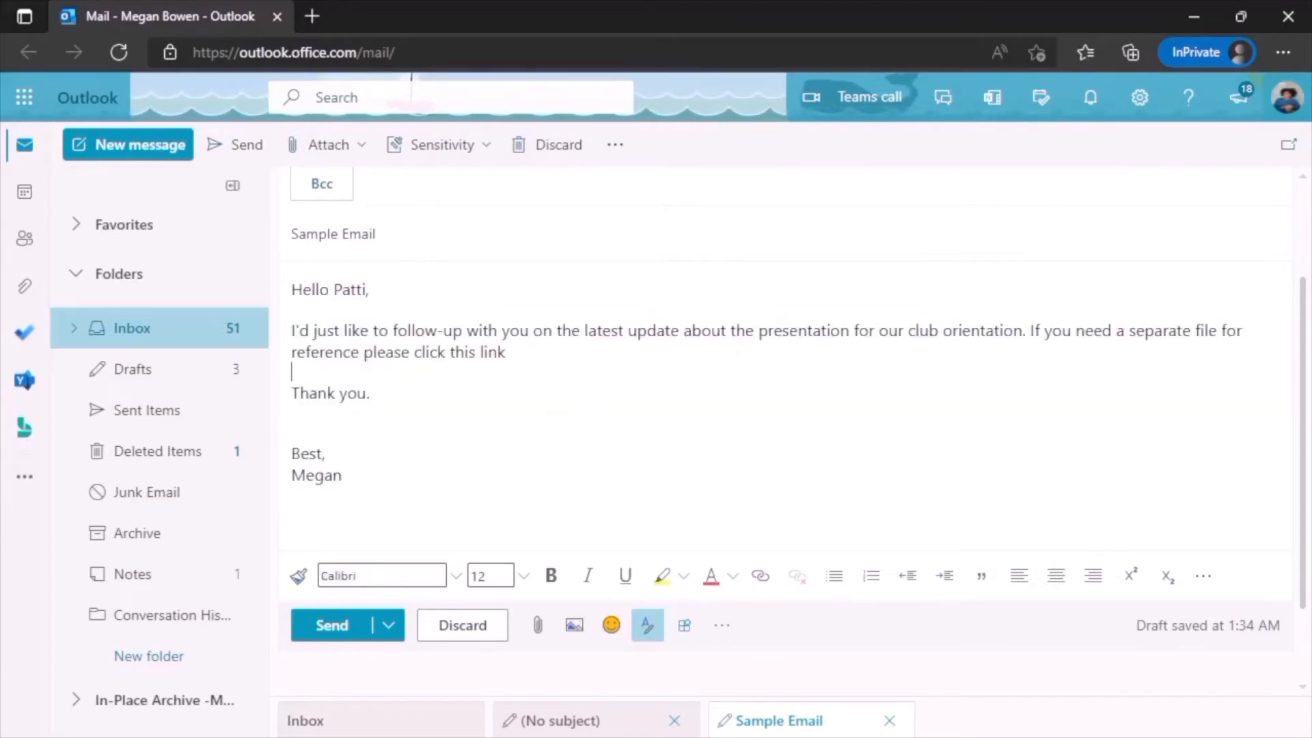
pyautogui.moveTo(394, 330); pyautogui.dragTo(466, 331)
pyautogui.click(552, 576)
# Step: Highlight the phrase "presentation for our club orientation" in light green
pyautogui.click(510, 353)
pyautogui.doubleClick(809, 331)
pyautogui.click(510, 353)
pyautogui.moveTo(764, 331); pyautogui.dragTo(1028, 331)
pyautogui.click(684, 576)
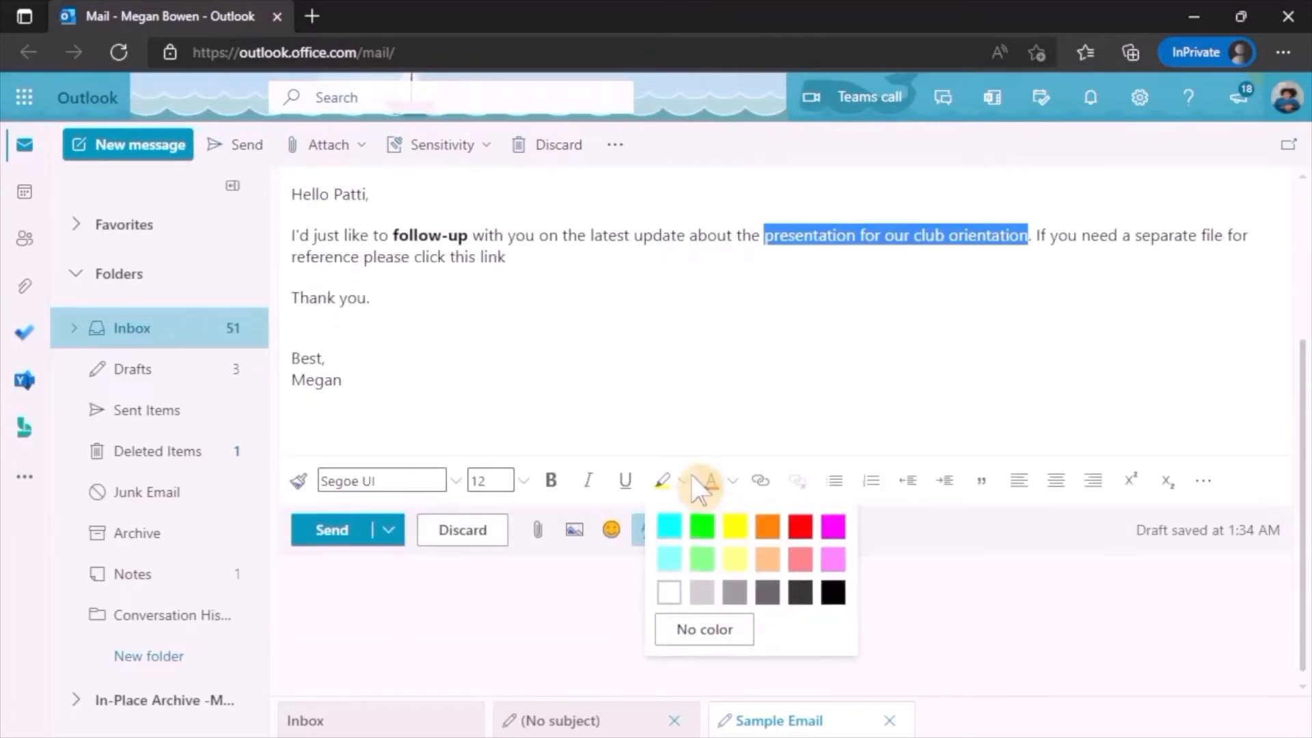
pyautogui.click(711, 540)
pyautogui.keyDown('shift'); pyautogui.click(510, 257); pyautogui.keyUp('shift')
pyautogui.click(510, 390)
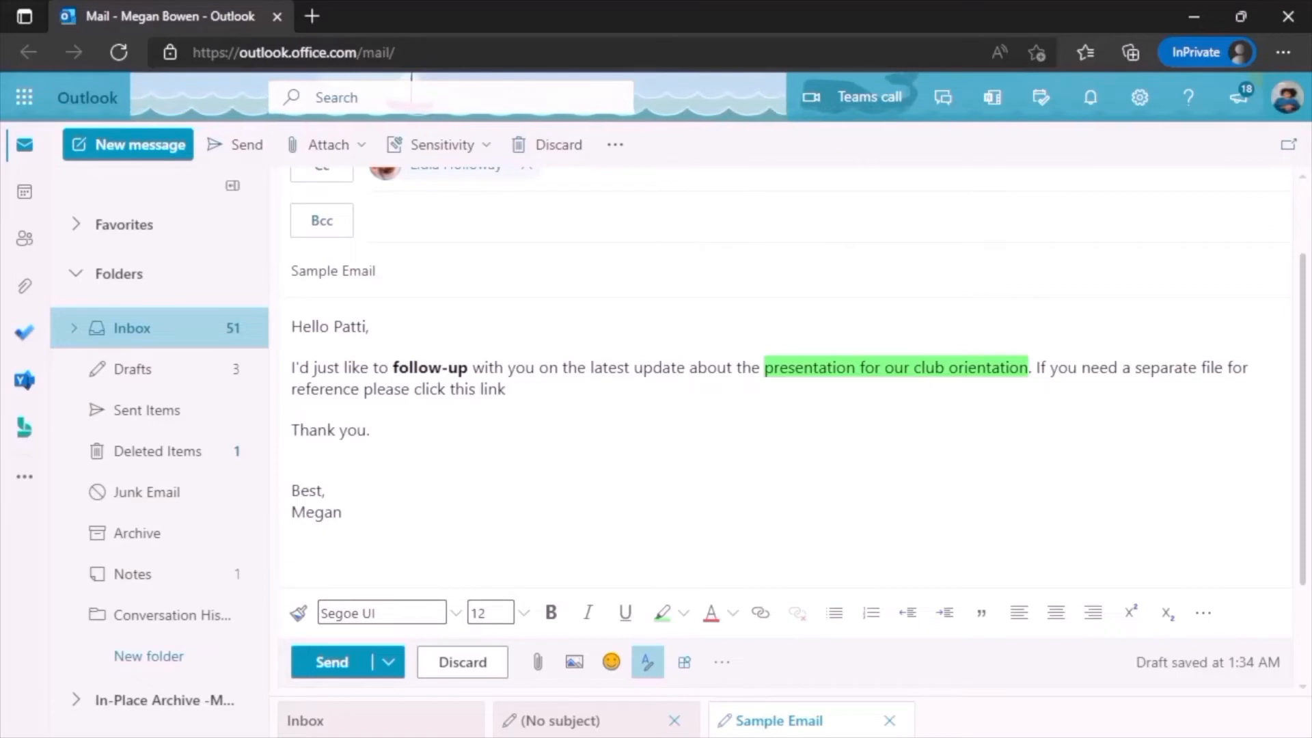
# Step: Turn the word "link" into a hyperlink displayed as "Reference File", pasting the copied SharePoint file URL as its web address
pyautogui.click(763, 617)
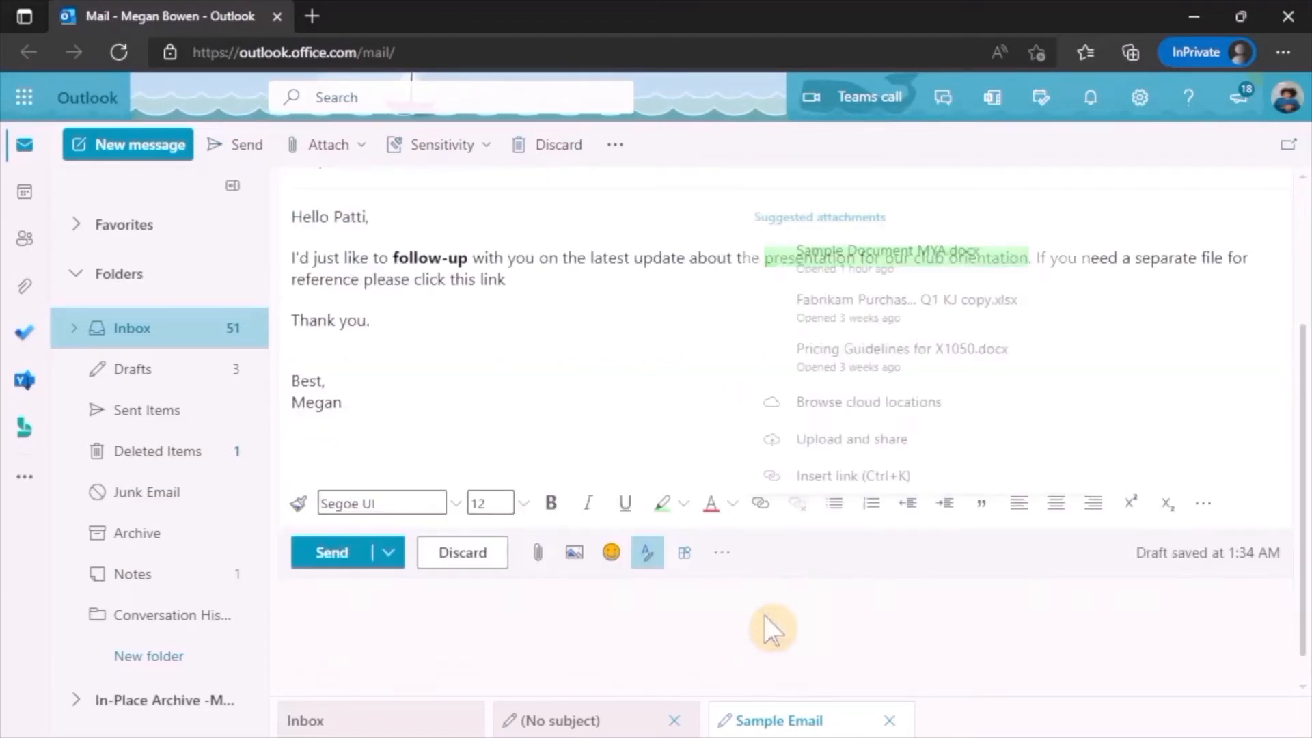
pyautogui.click(818, 468)
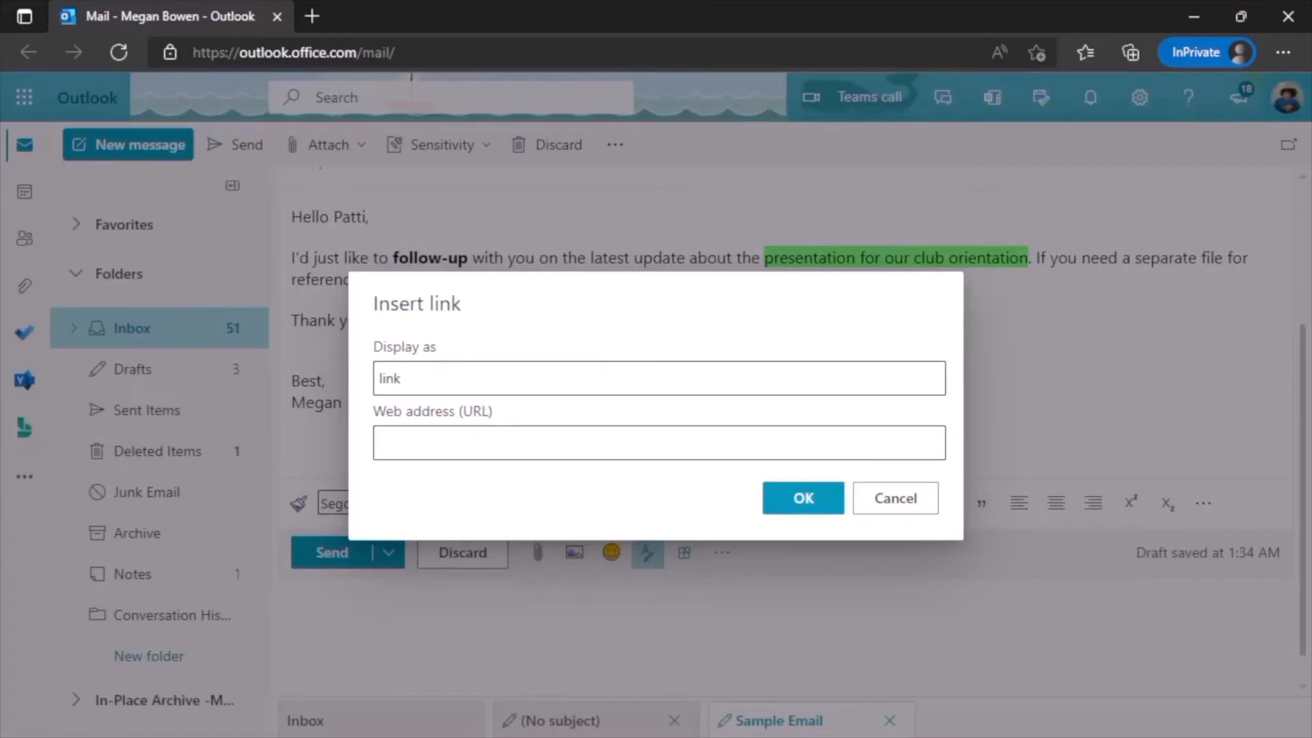
pyautogui.hotkey('ctrl', 'v')
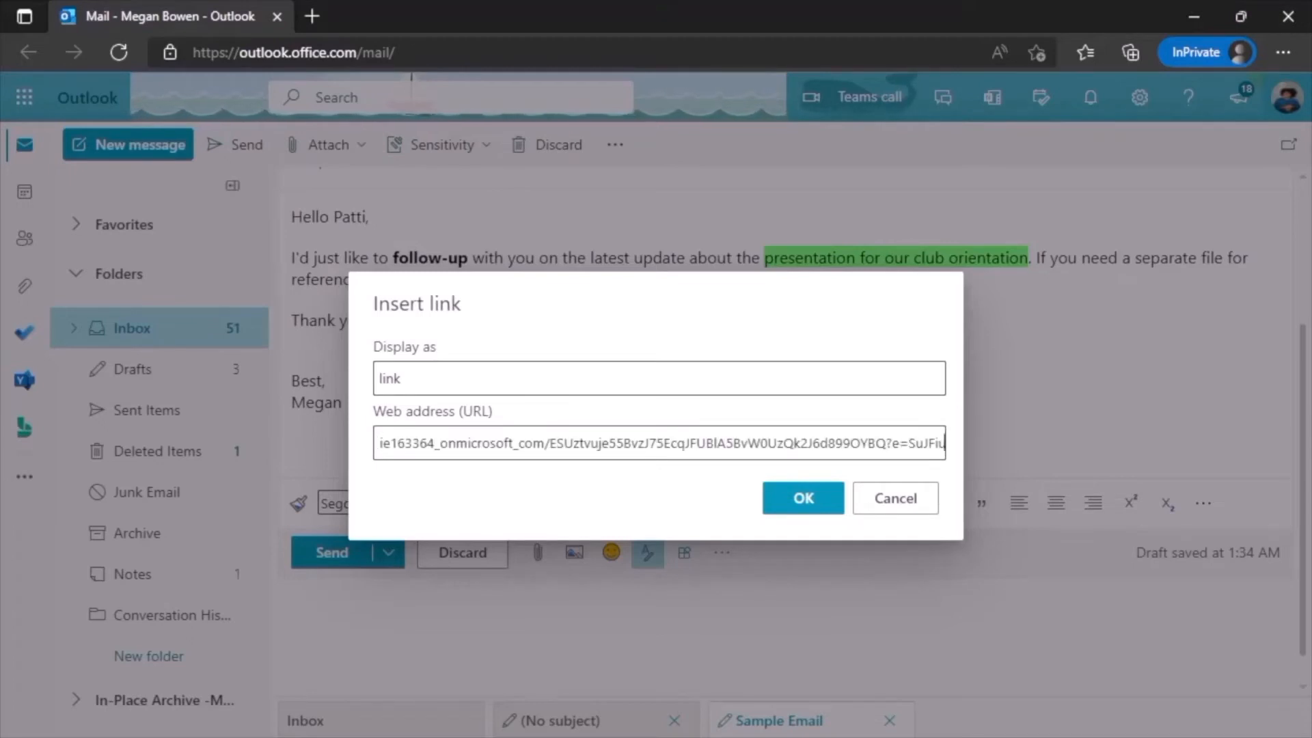
pyautogui.hotkey('ctrl', 'a')
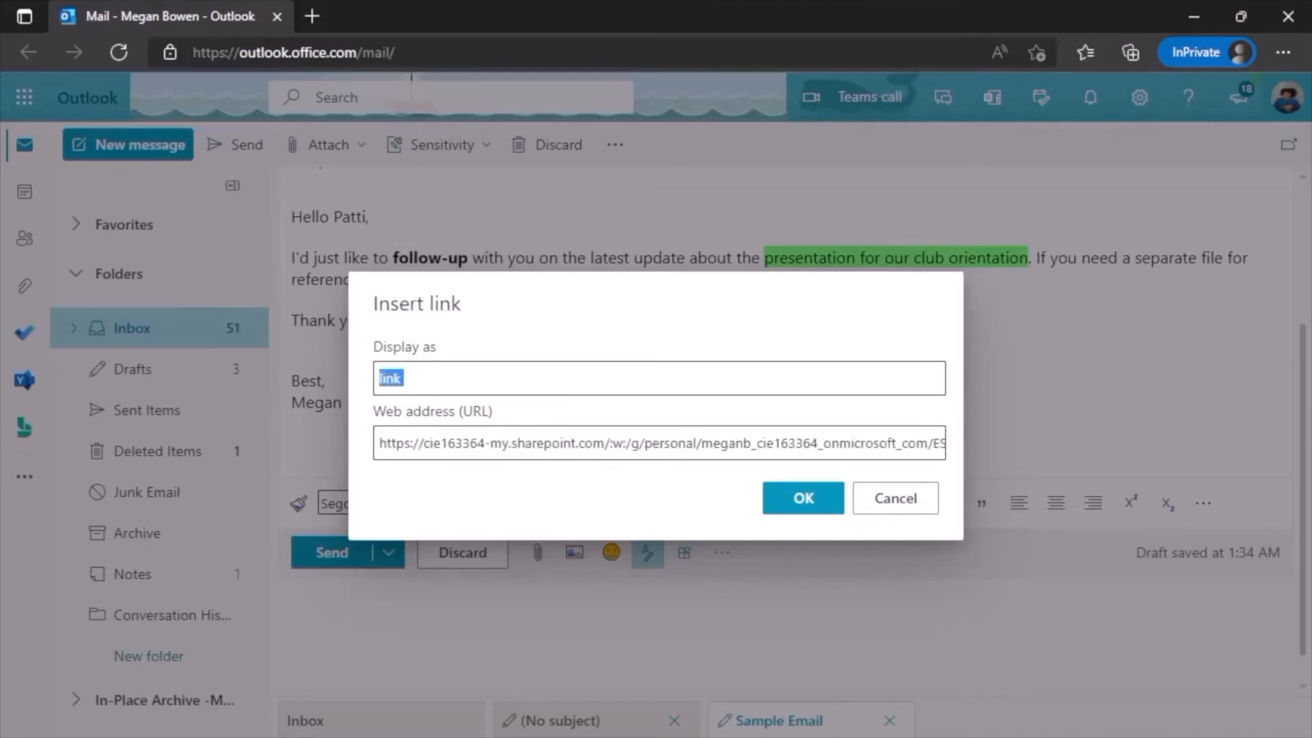
pyautogui.press('BackSpace')
pyautogui.write('Referencec')
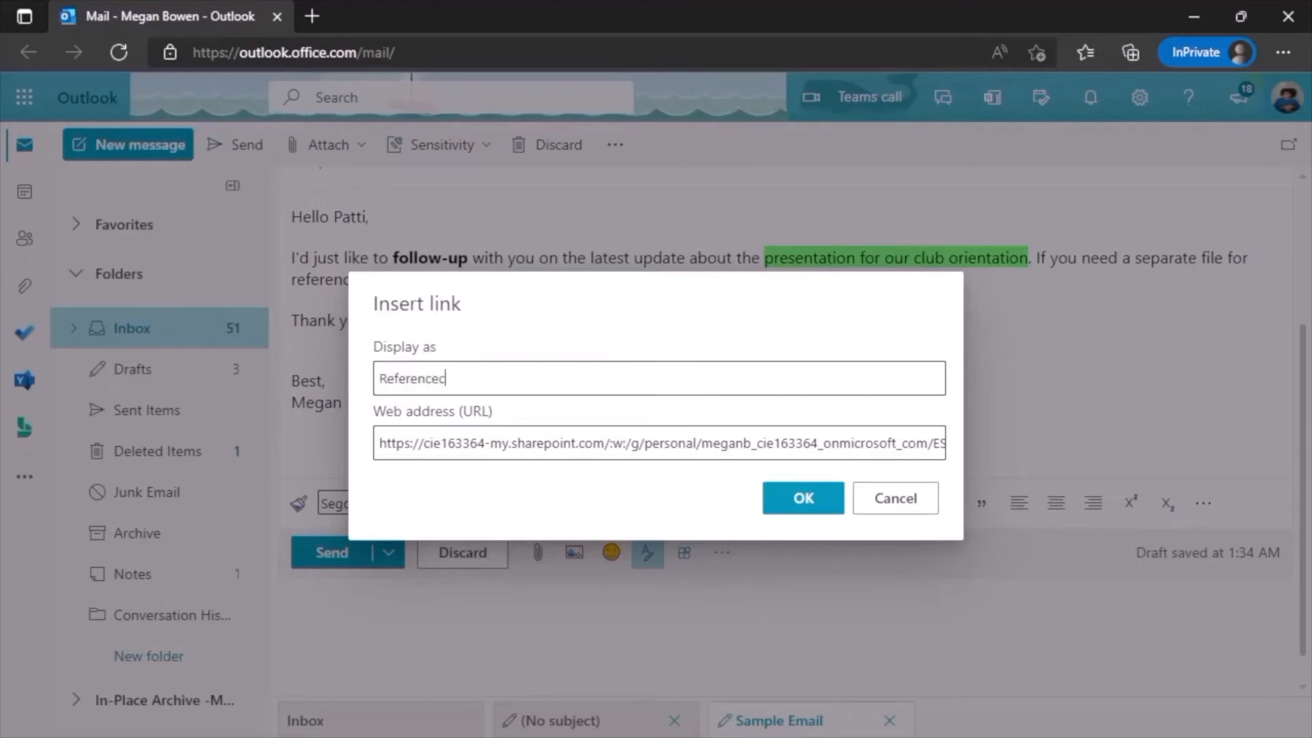
pyautogui.press('BackSpace')
pyautogui.write('Fi')
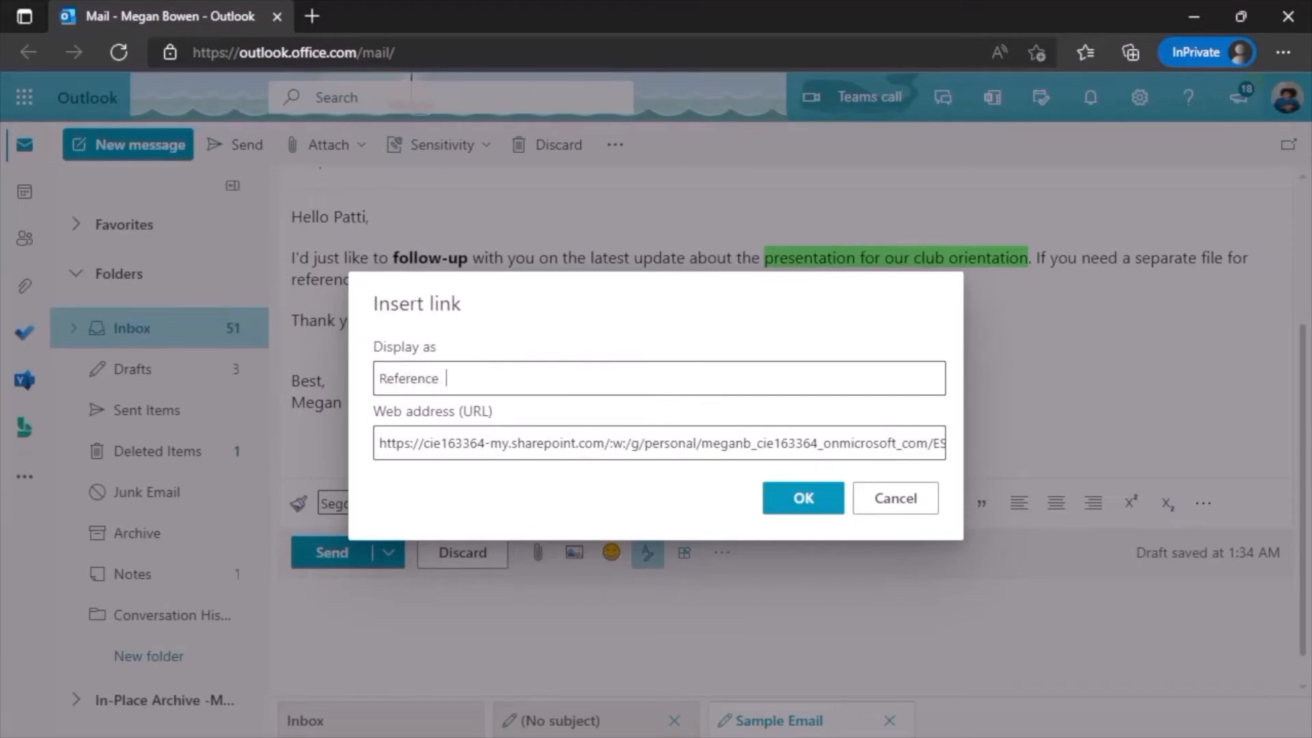
pyautogui.write('le')
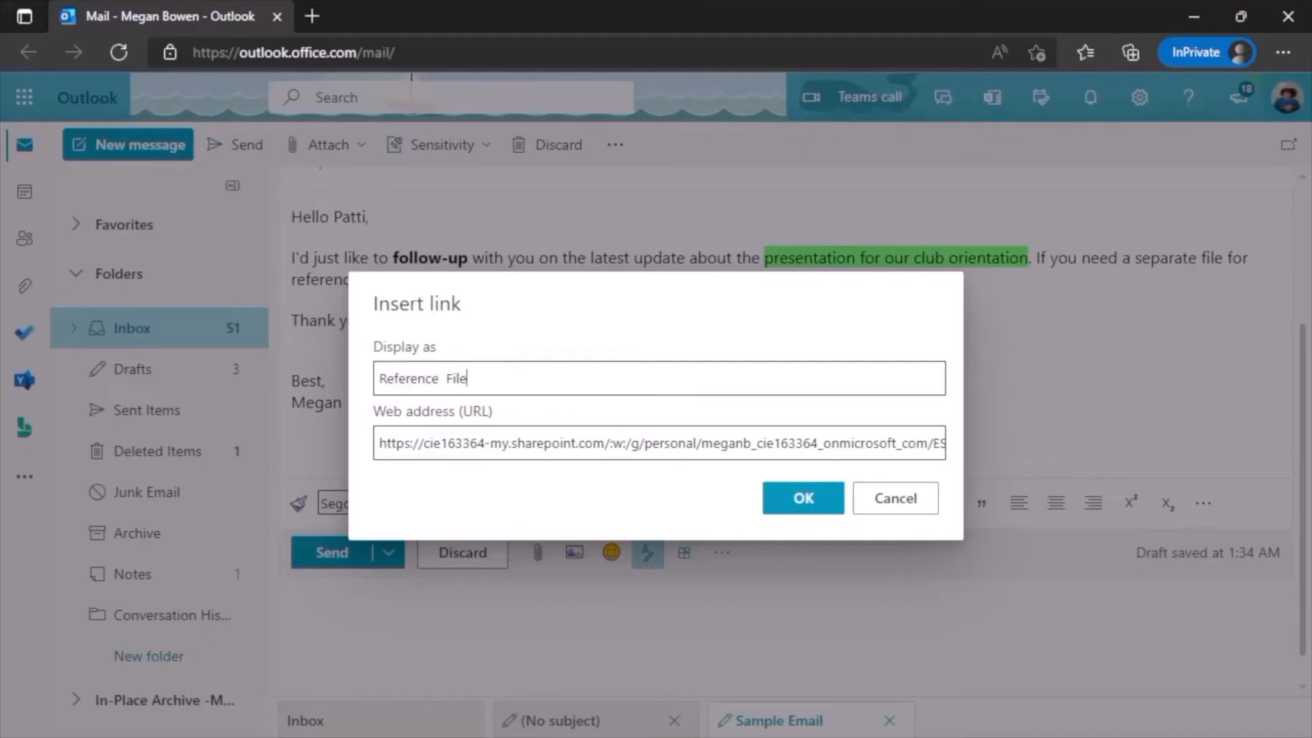
pyautogui.click(799, 502)
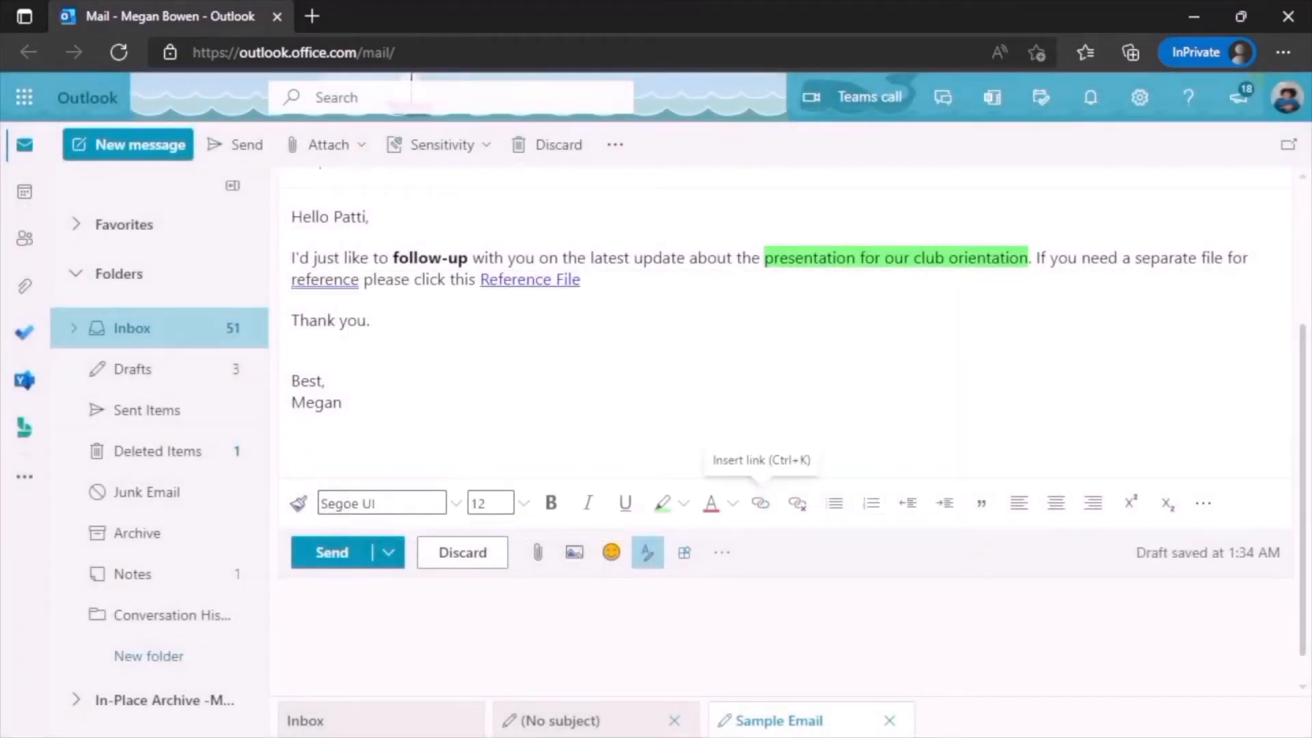
# Step: Delete the word "reference" before "please click this" in the second sentence
pyautogui.doubleClick(331, 279)
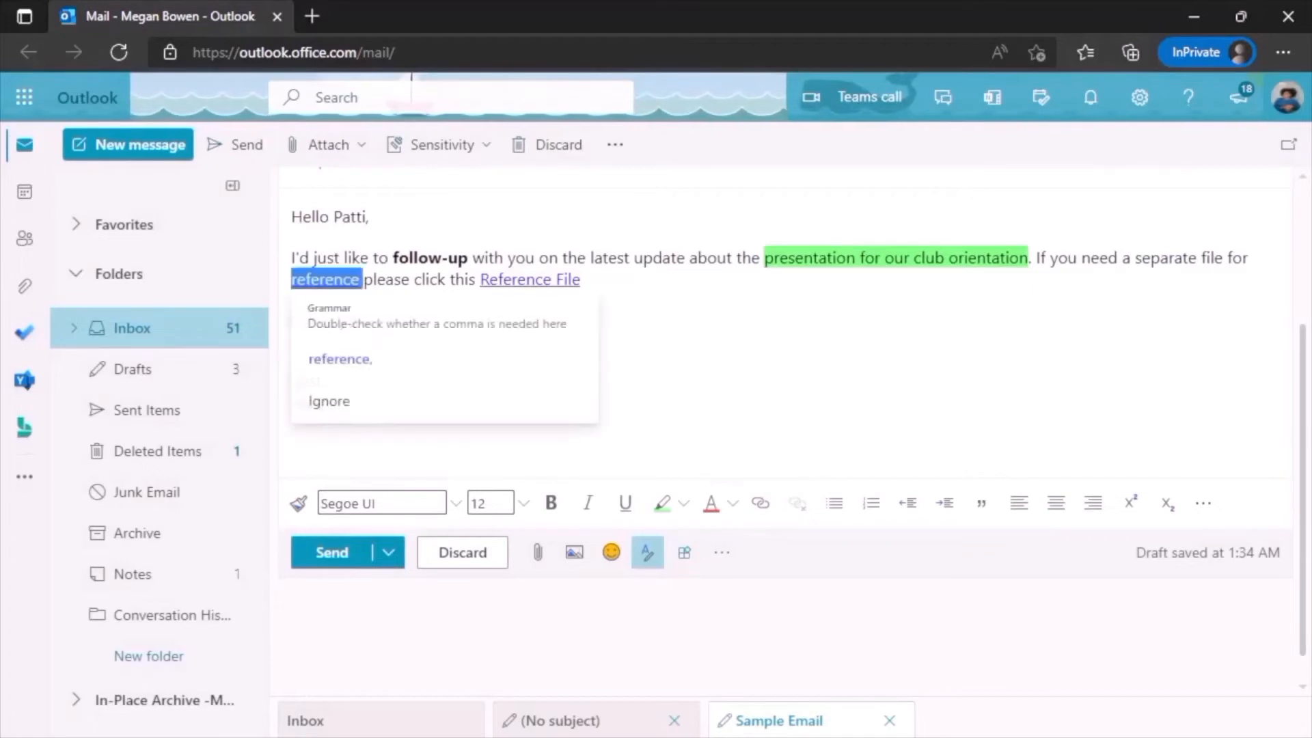
pyautogui.press('BackSpace')
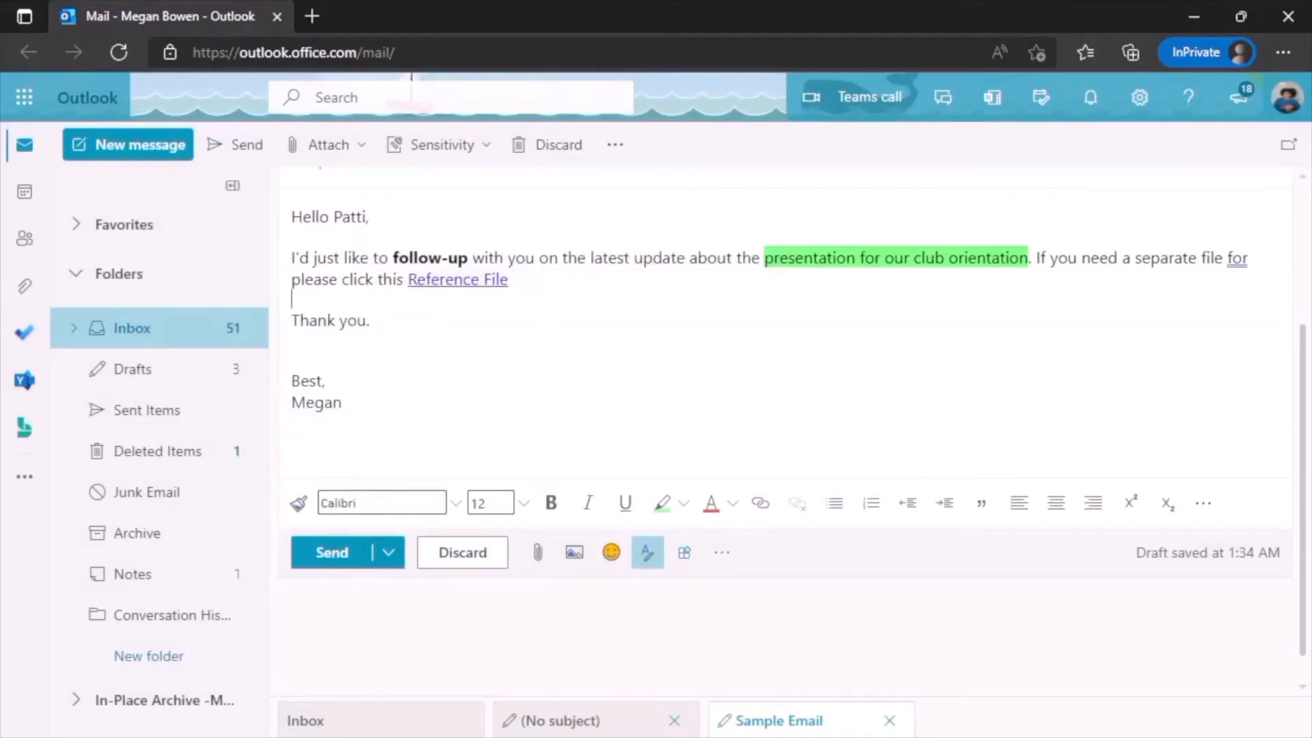
# Step: Make the "Reference File" link bold and end its sentence with a period
pyautogui.moveTo(406, 280); pyautogui.dragTo(508, 279)
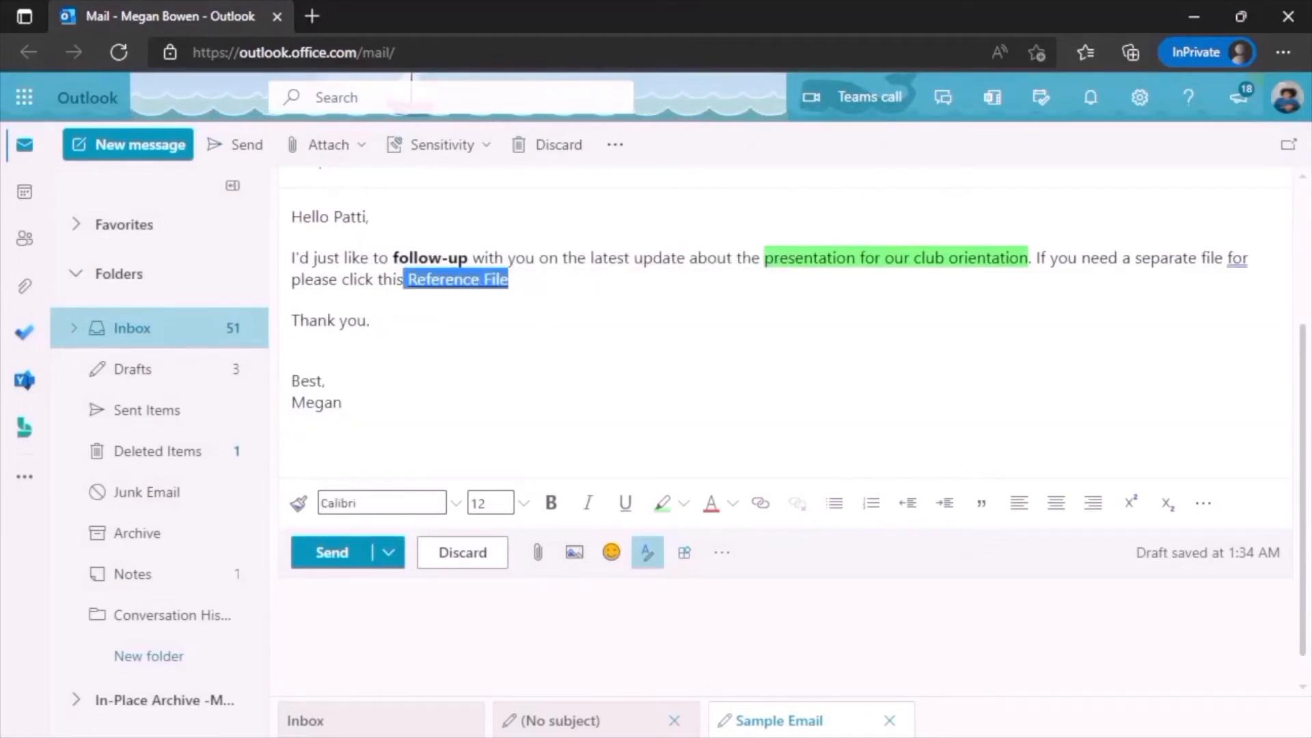
pyautogui.click(551, 503)
pyautogui.click(517, 280)
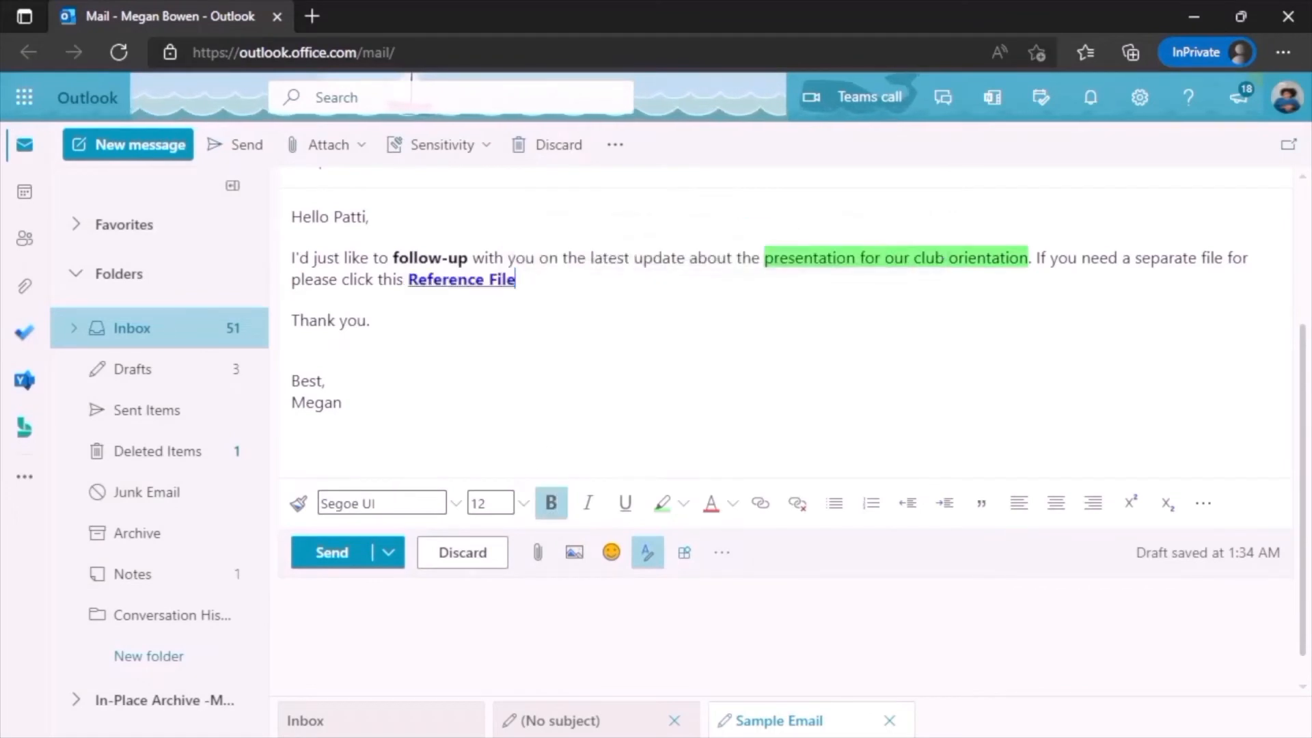
pyautogui.press('BackSpace')
pyautogui.write('.')
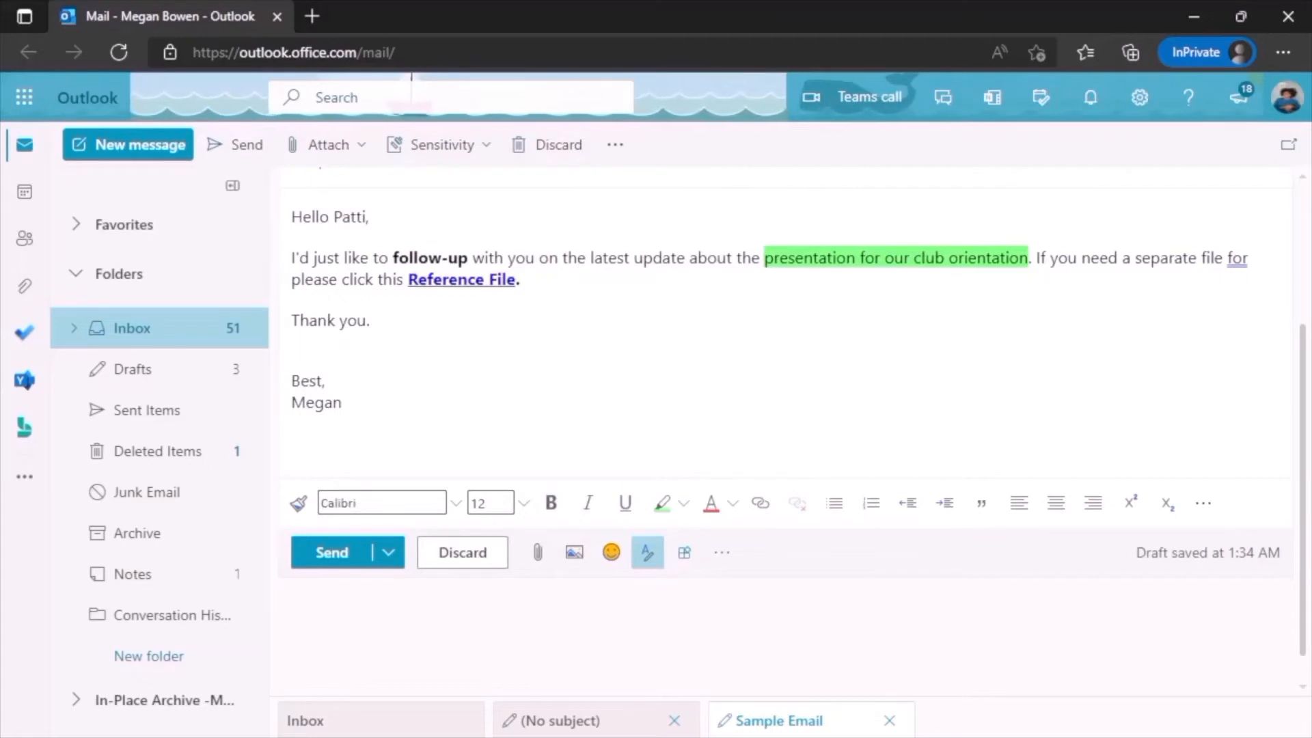
# Step: Select the whole email body and examine its font and font size settings
pyautogui.scroll(2, 786, 383)
pyautogui.scroll(-2, 786, 383)
pyautogui.click(343, 403)
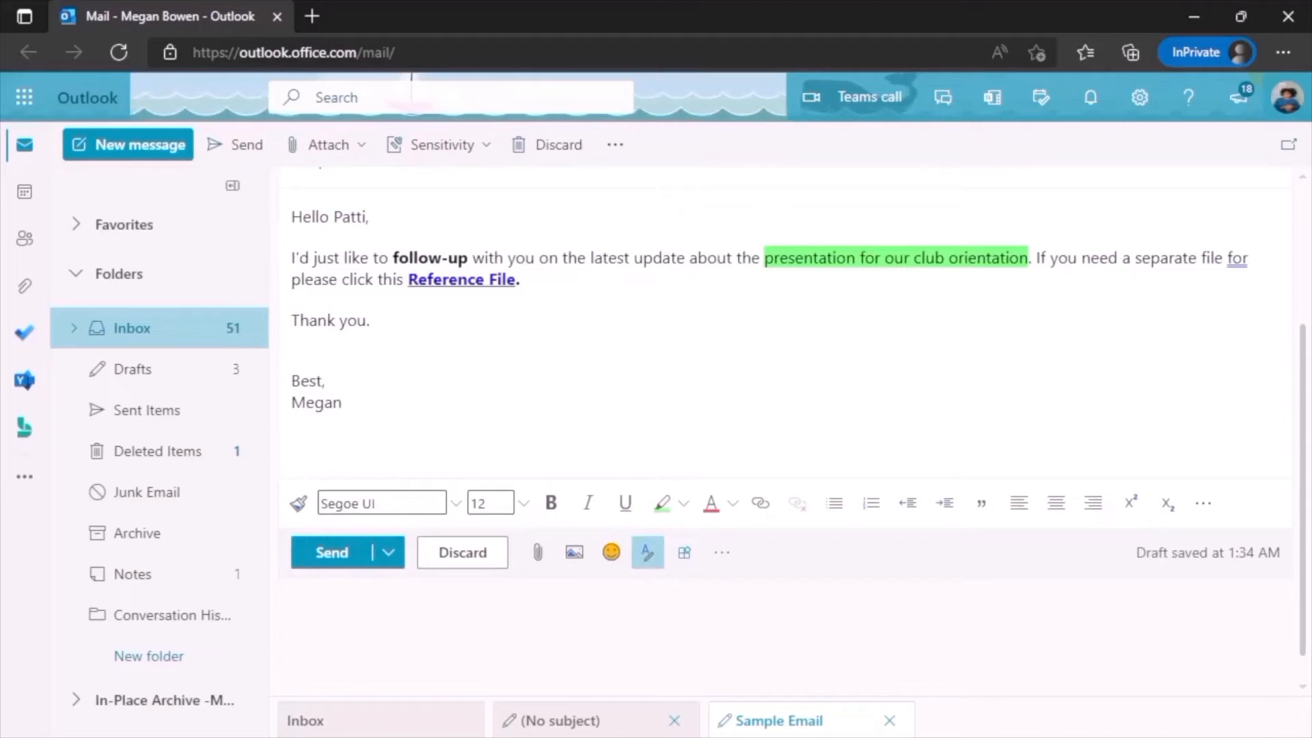
pyautogui.hotkey('ctrl', 'a')
pyautogui.click(349, 504)
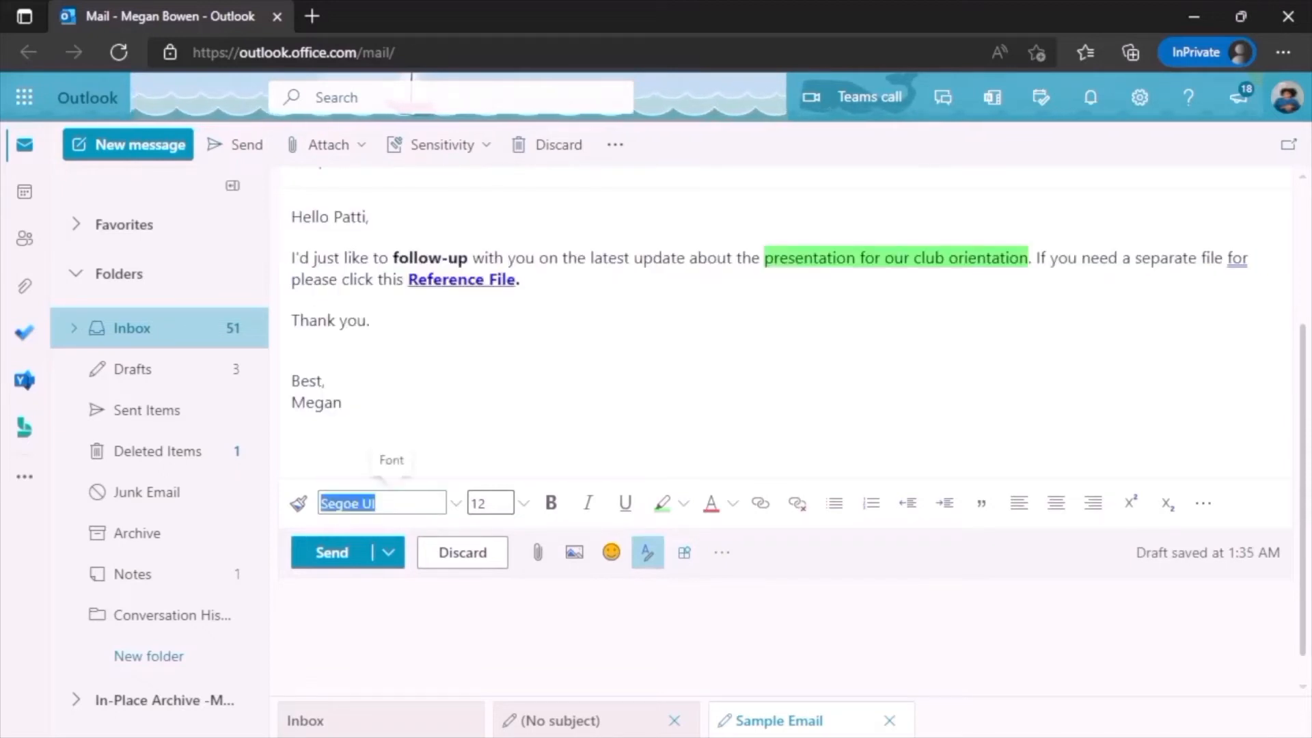
pyautogui.click(377, 504)
pyautogui.press('Escape')
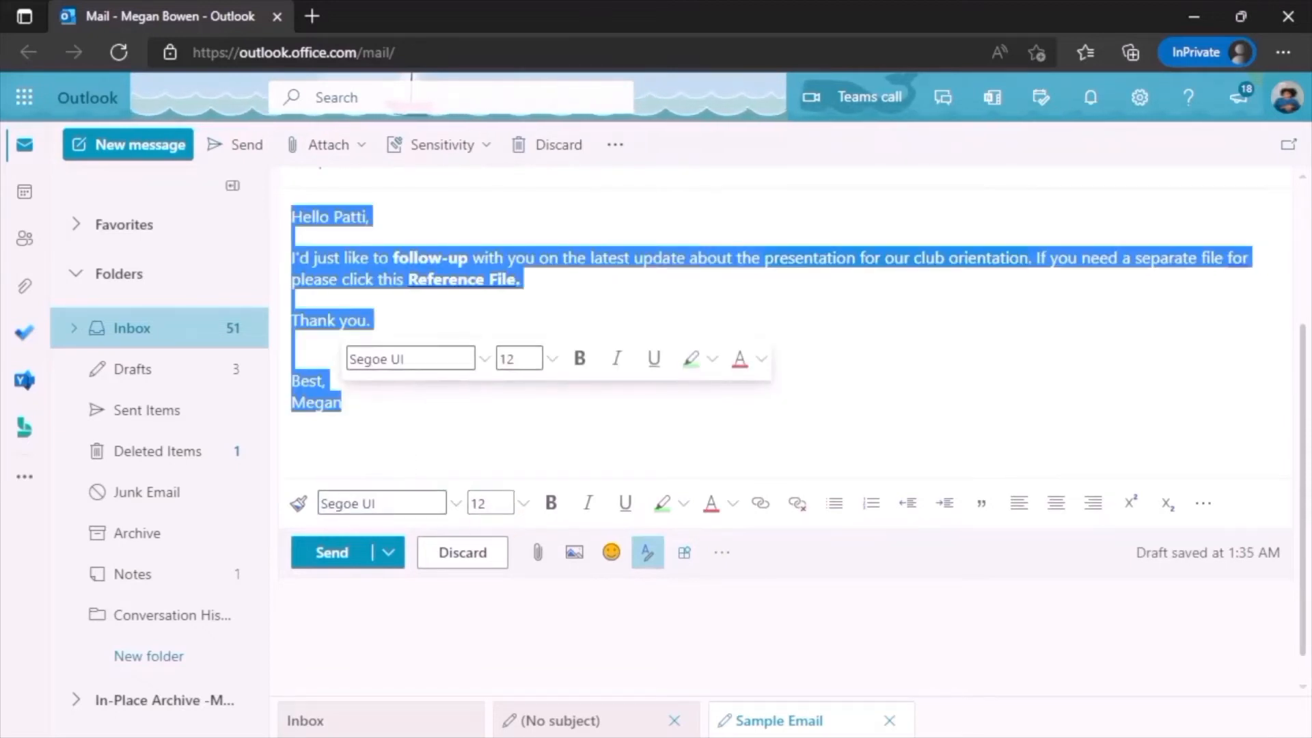
pyautogui.click(482, 504)
pyautogui.click(486, 503)
pyautogui.press('Escape')
pyautogui.click(342, 402)
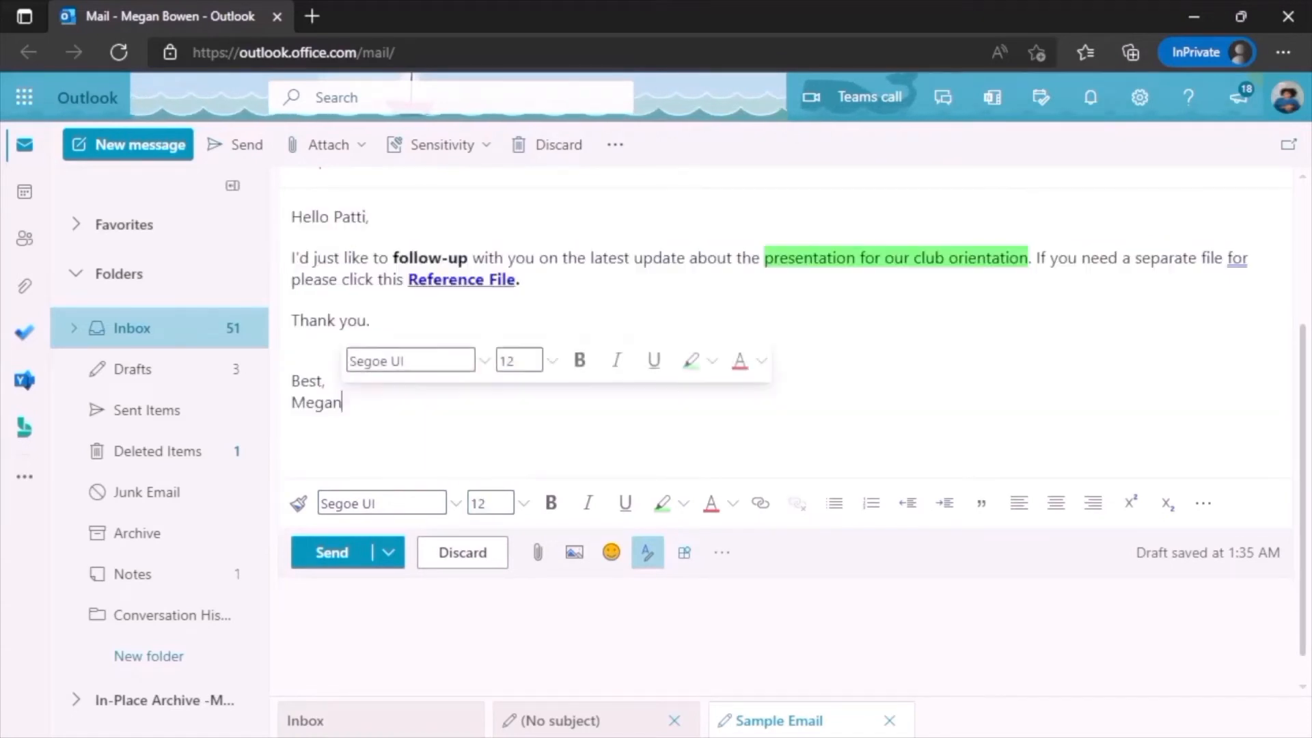
# Step: Examine the additional text formatting options for the message, such as changing case and inserting a table
pyautogui.click(326, 259)
pyautogui.click(337, 280)
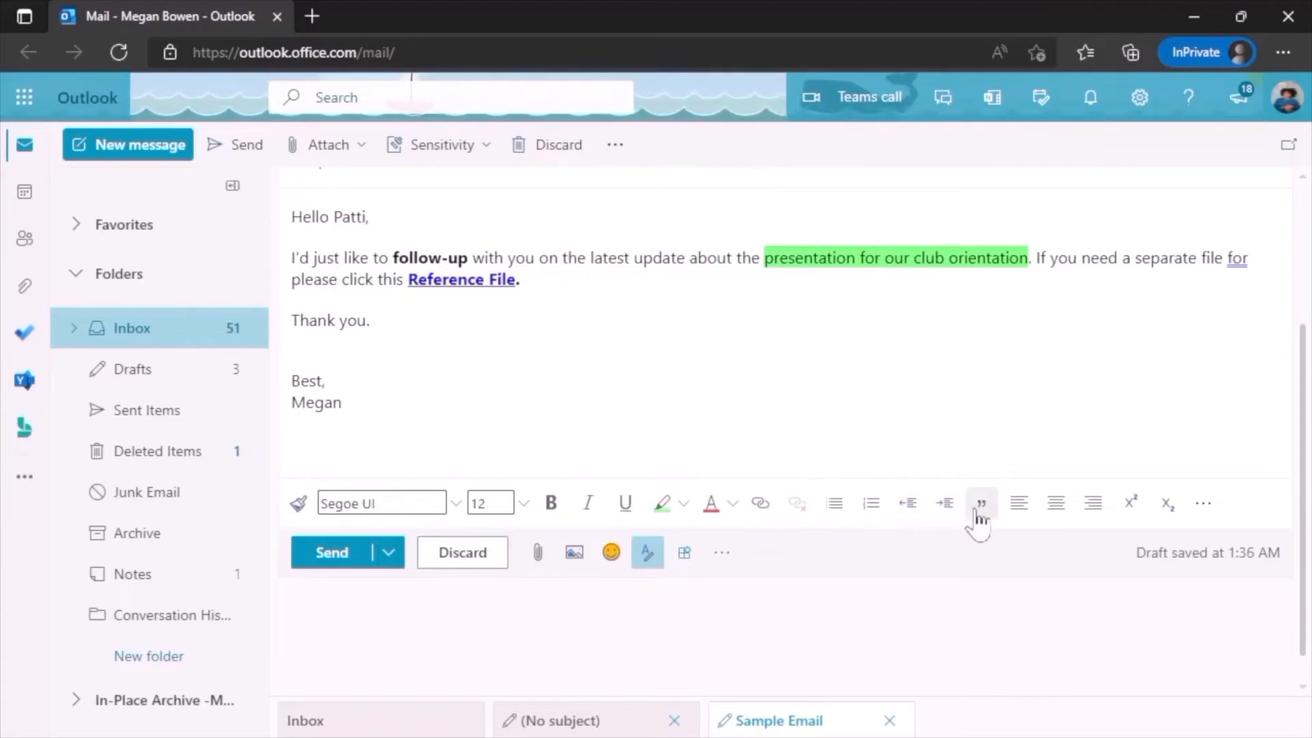
pyautogui.click(1201, 506)
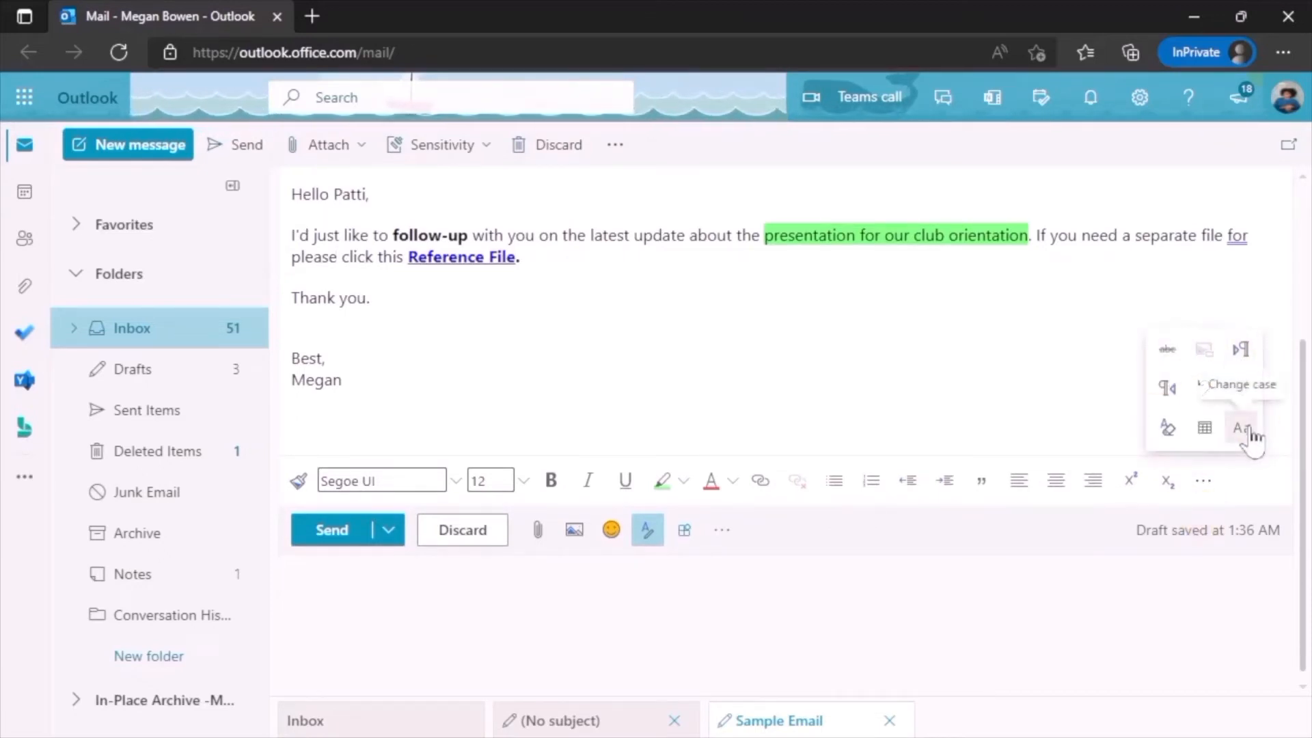
pyautogui.click(1031, 544)
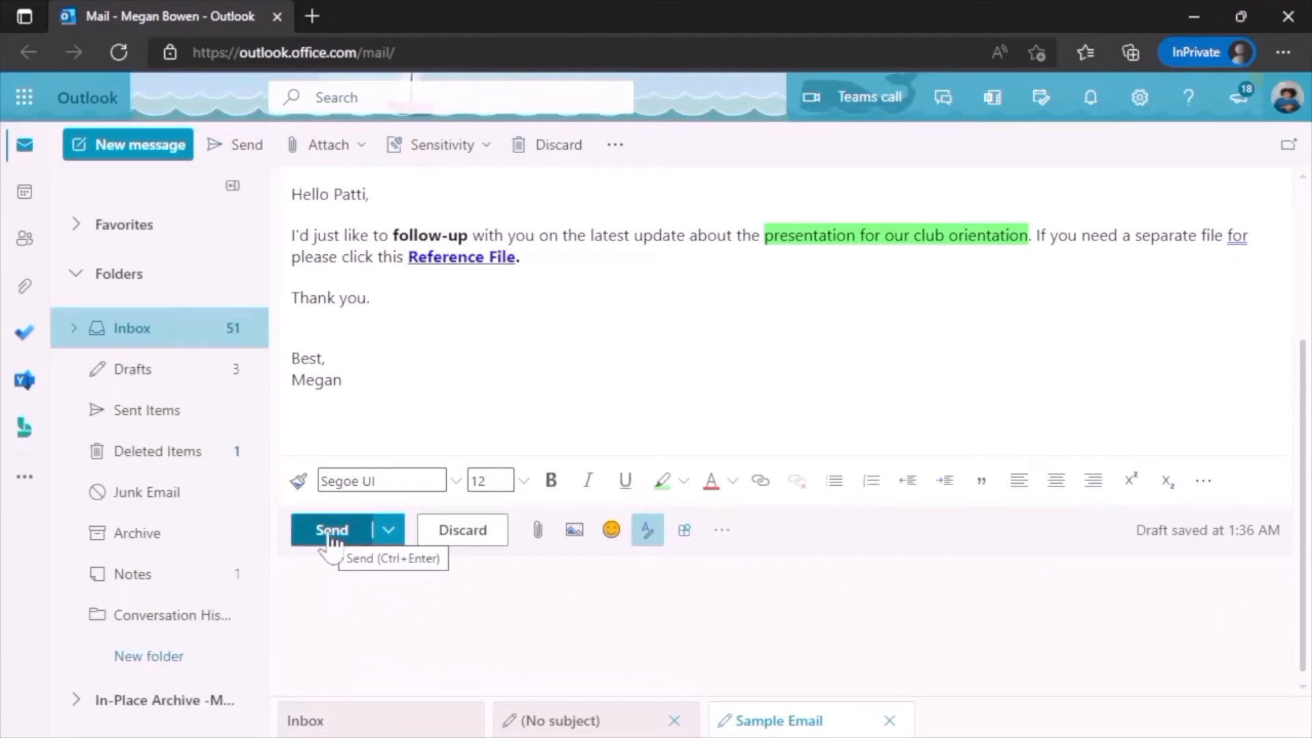
# Step: Schedule the sample email to be sent at a custom time, 4/14/2022 at 9:30 AM
pyautogui.click(388, 531)
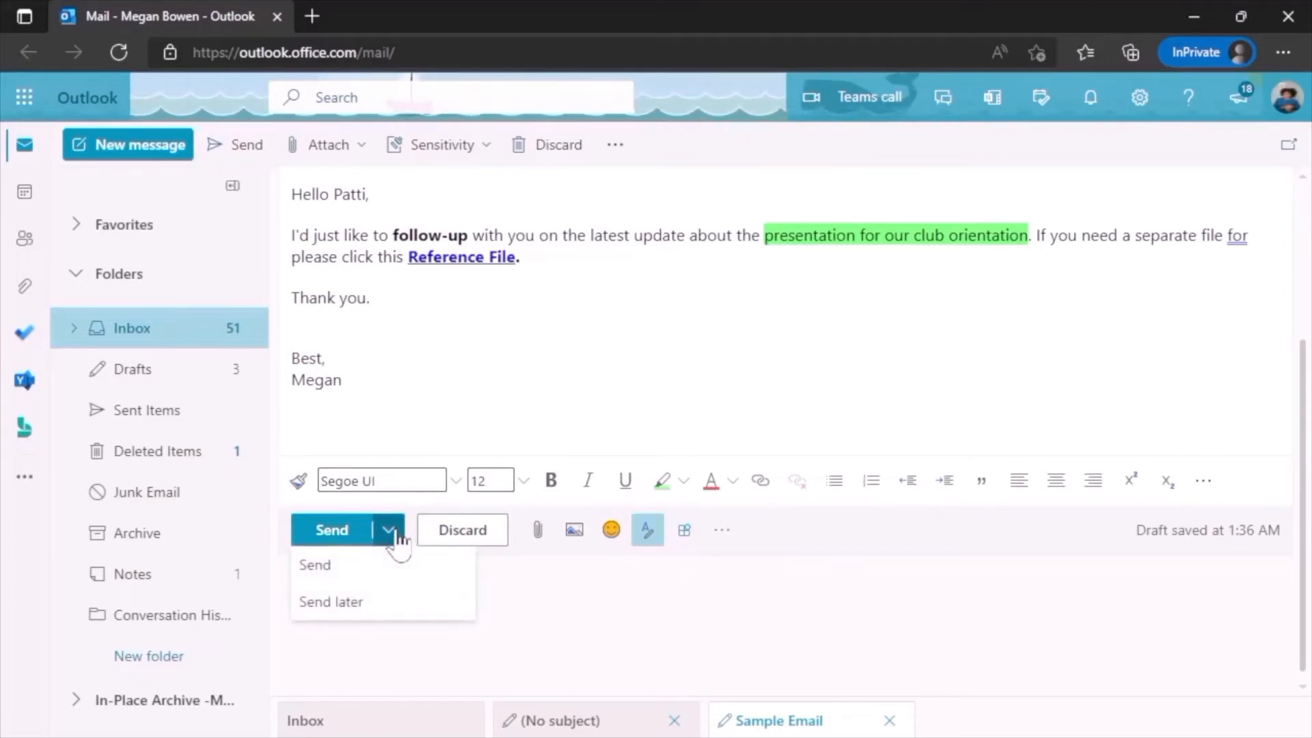
pyautogui.click(386, 605)
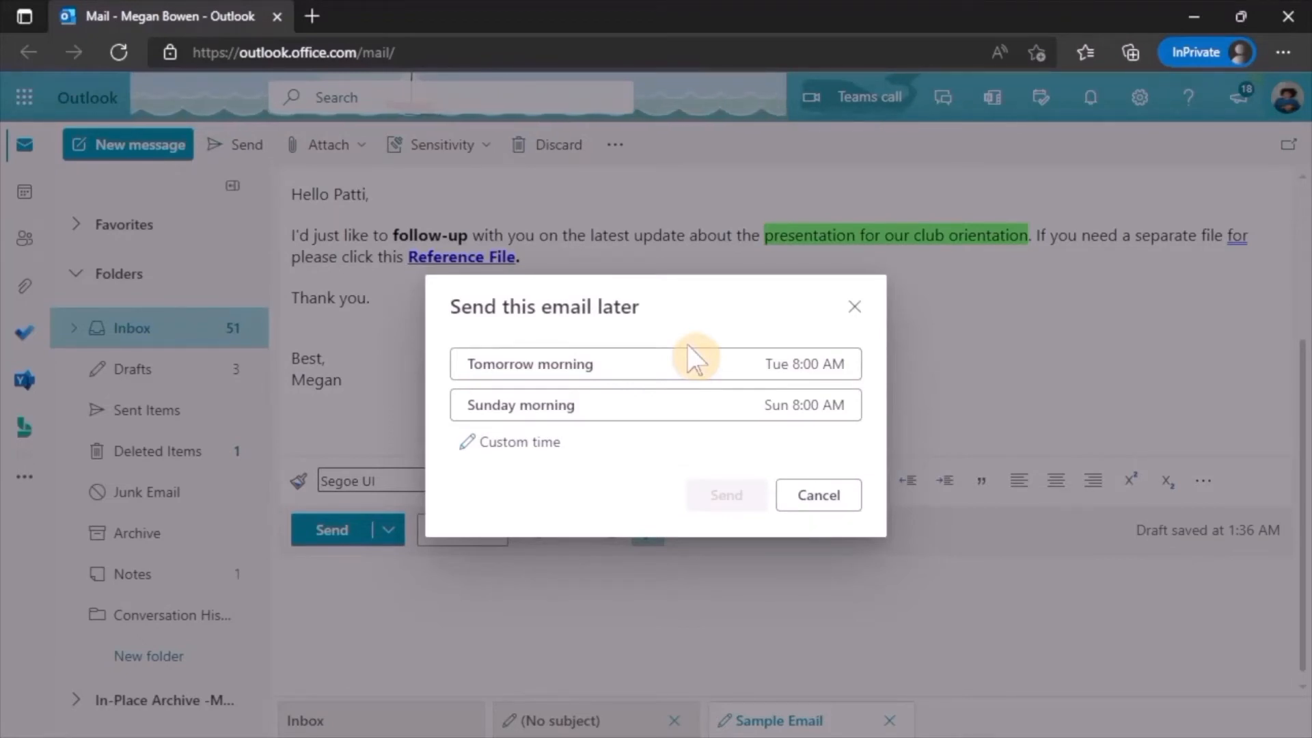
pyautogui.click(478, 444)
pyautogui.click(710, 410)
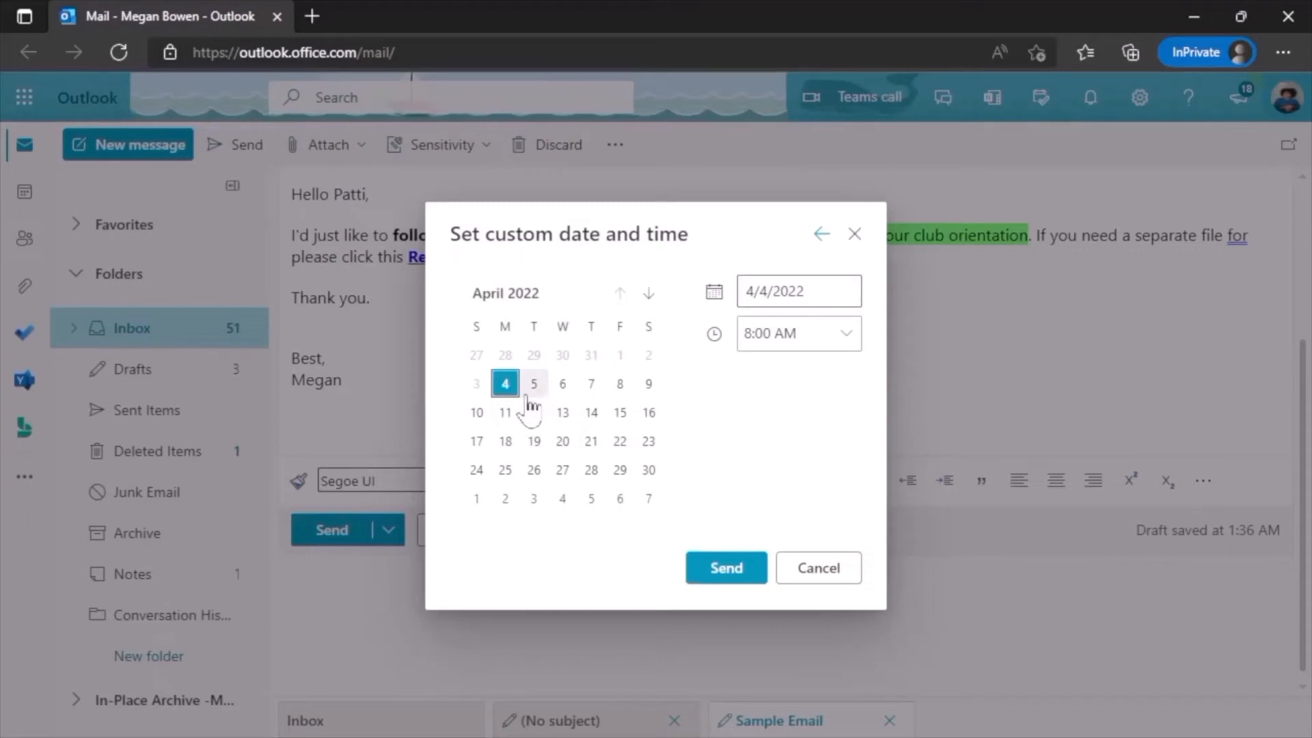
pyautogui.click(592, 414)
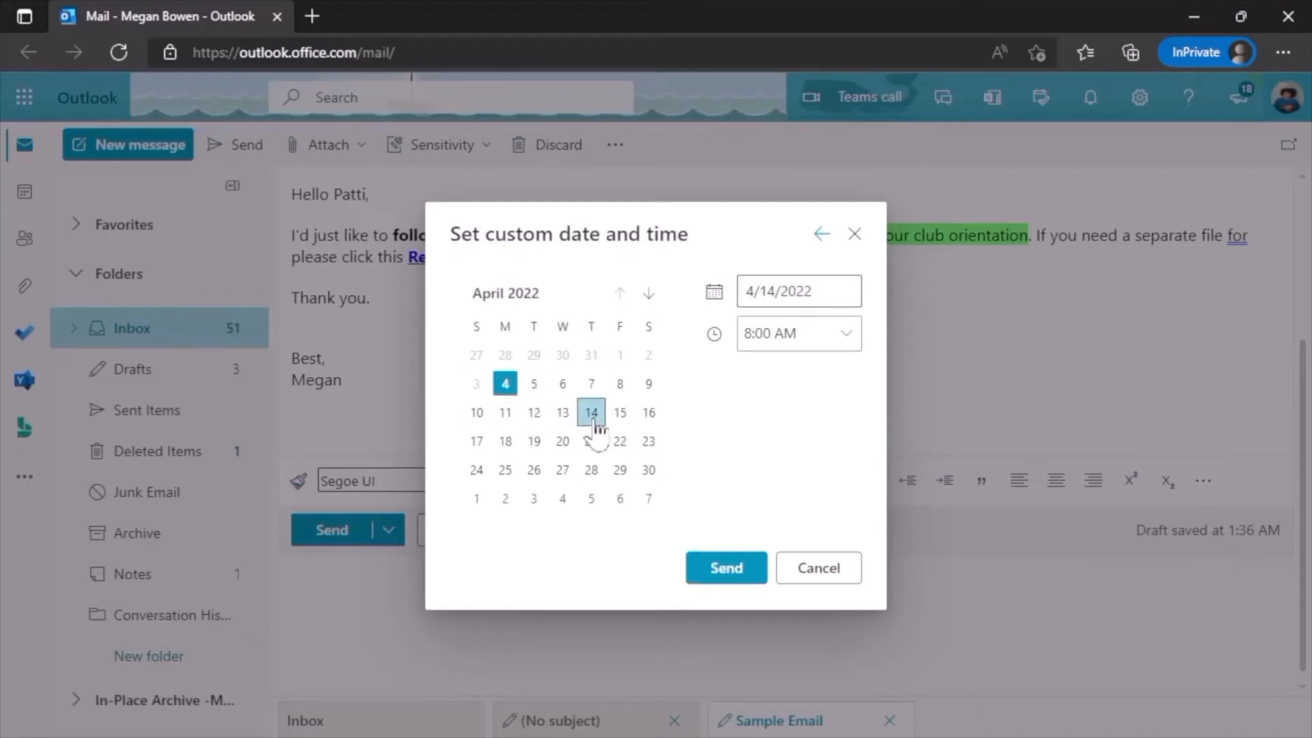
pyautogui.click(848, 335)
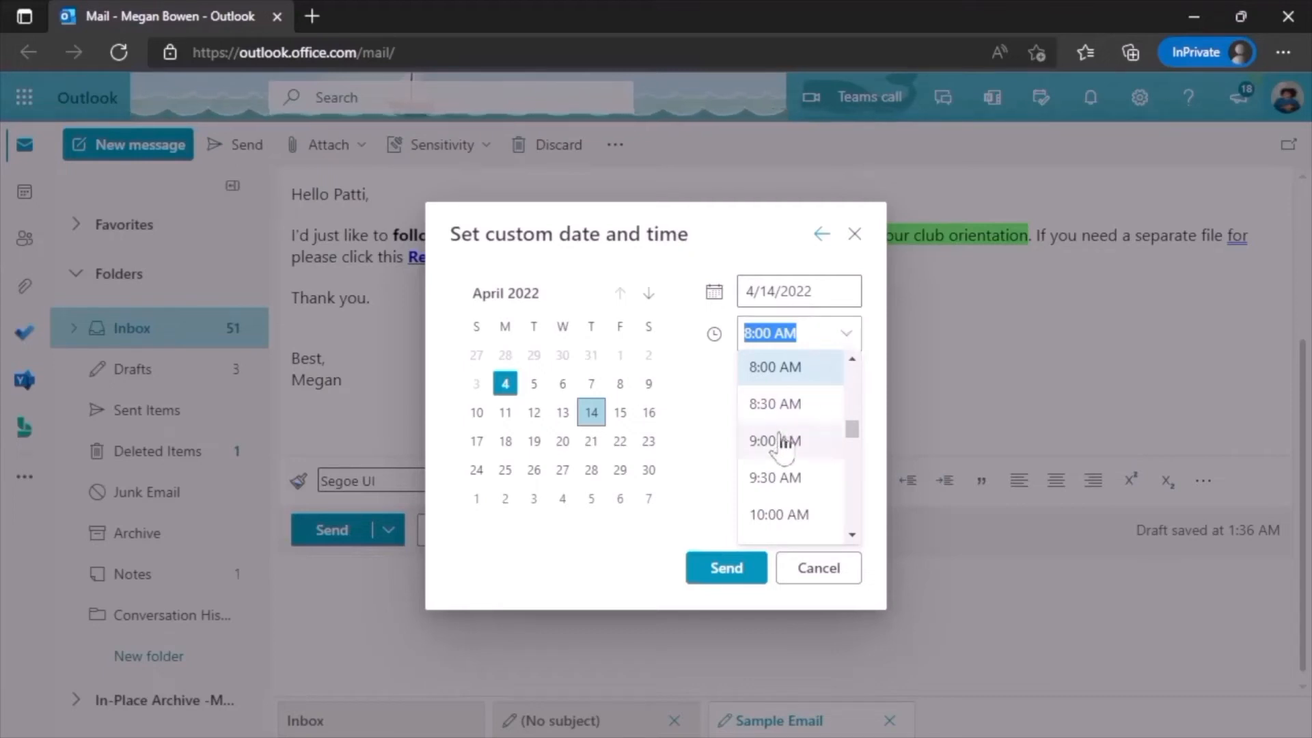
pyautogui.click(791, 482)
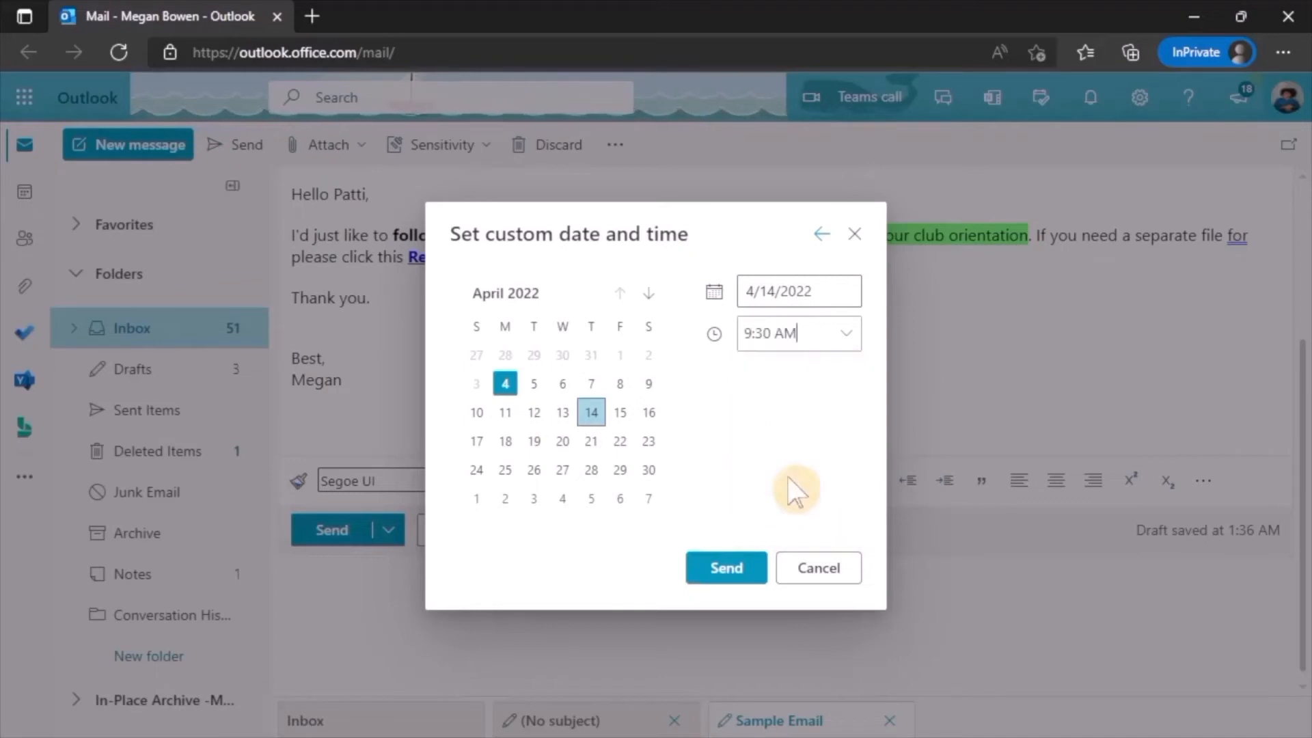
pyautogui.click(724, 572)
# Step: Open the scheduled "Sample Email" from the Drafts folder and reopen it for editing
pyautogui.click(162, 375)
pyautogui.click(816, 326)
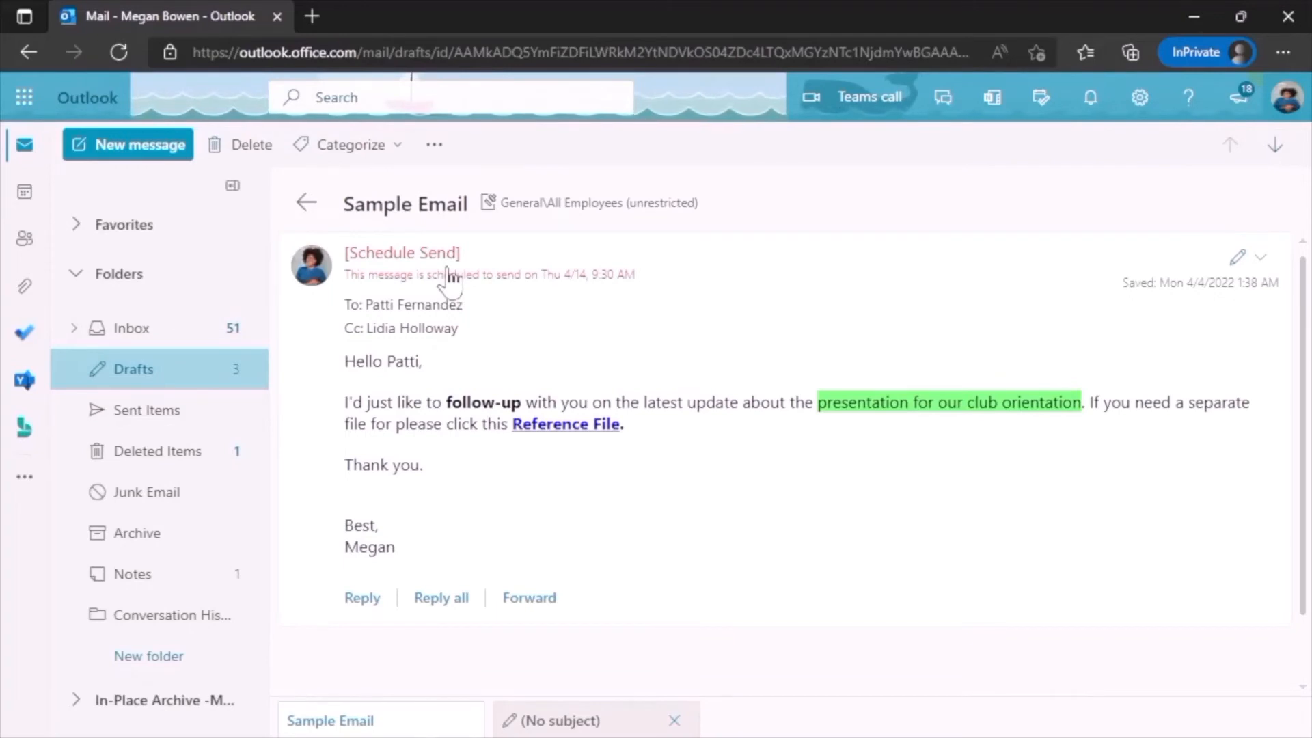
pyautogui.click(1240, 260)
pyautogui.click(1241, 263)
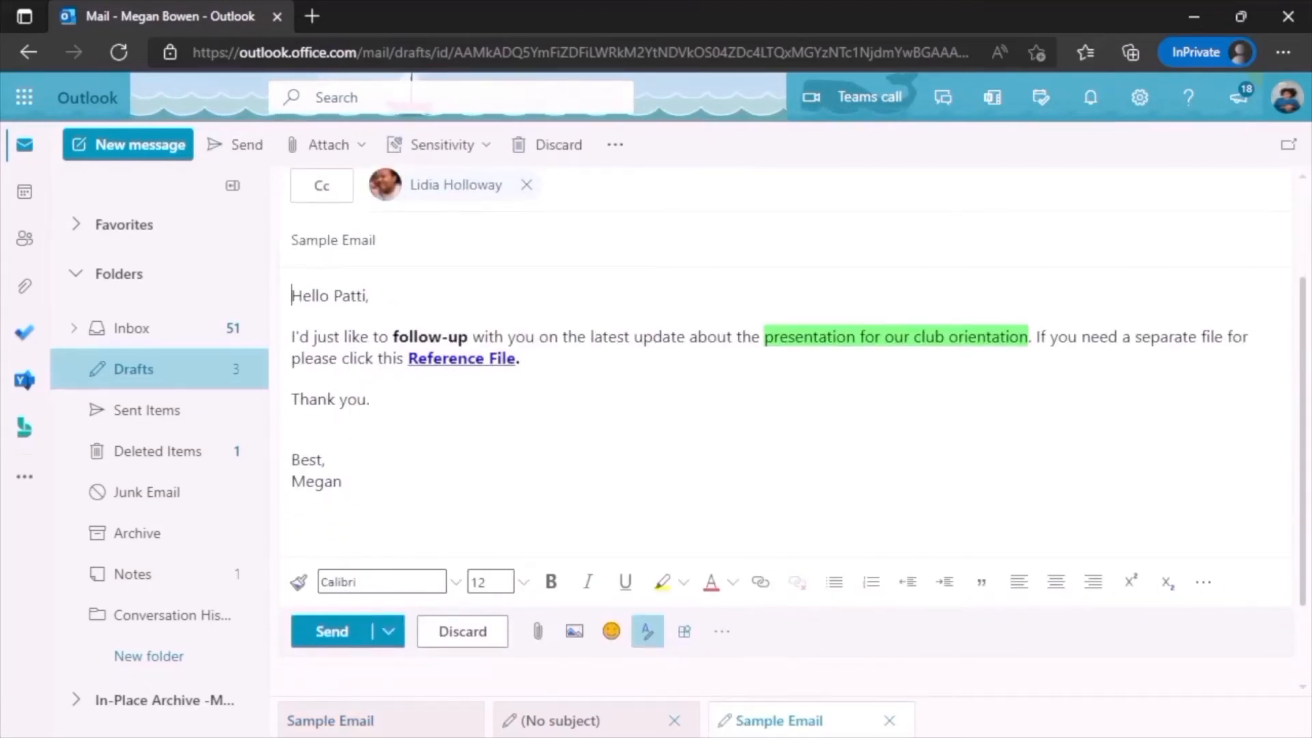
# Step: Examine the available attachment sources and the additional message options for the draft, leaving them unused
pyautogui.click(548, 641)
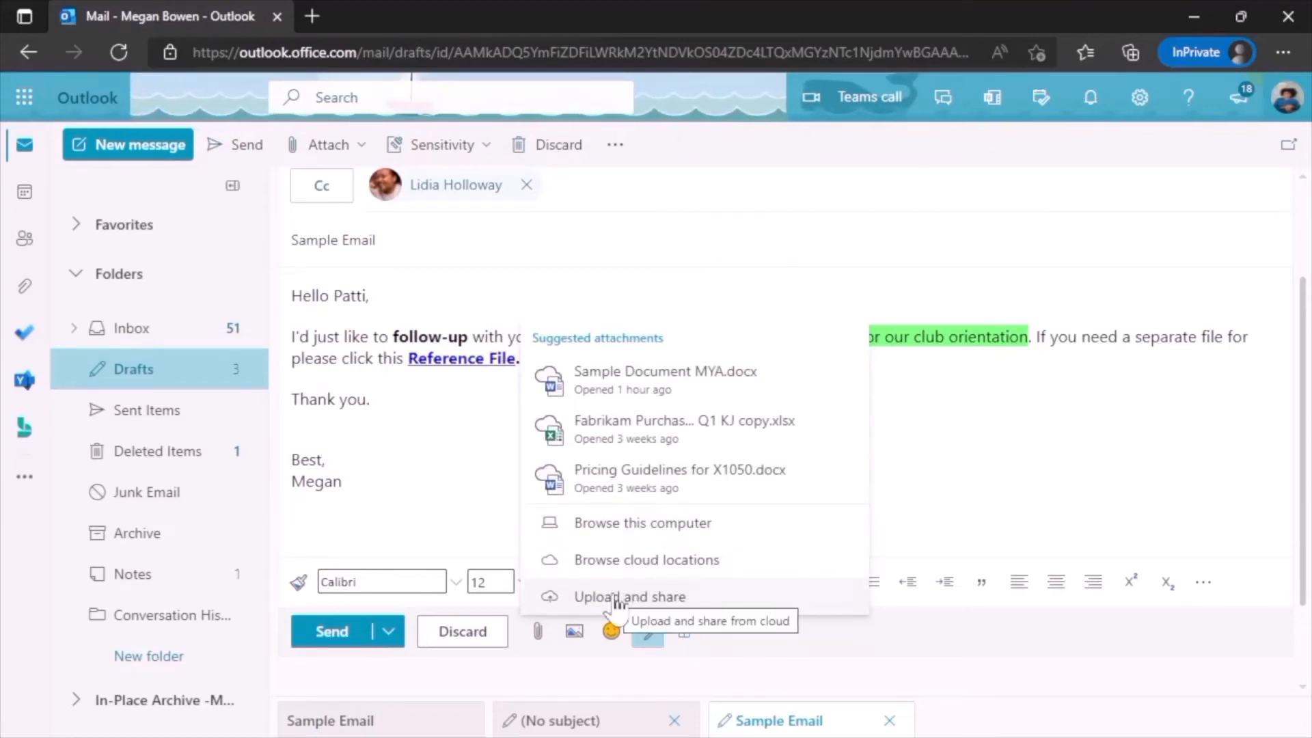
pyautogui.click(593, 671)
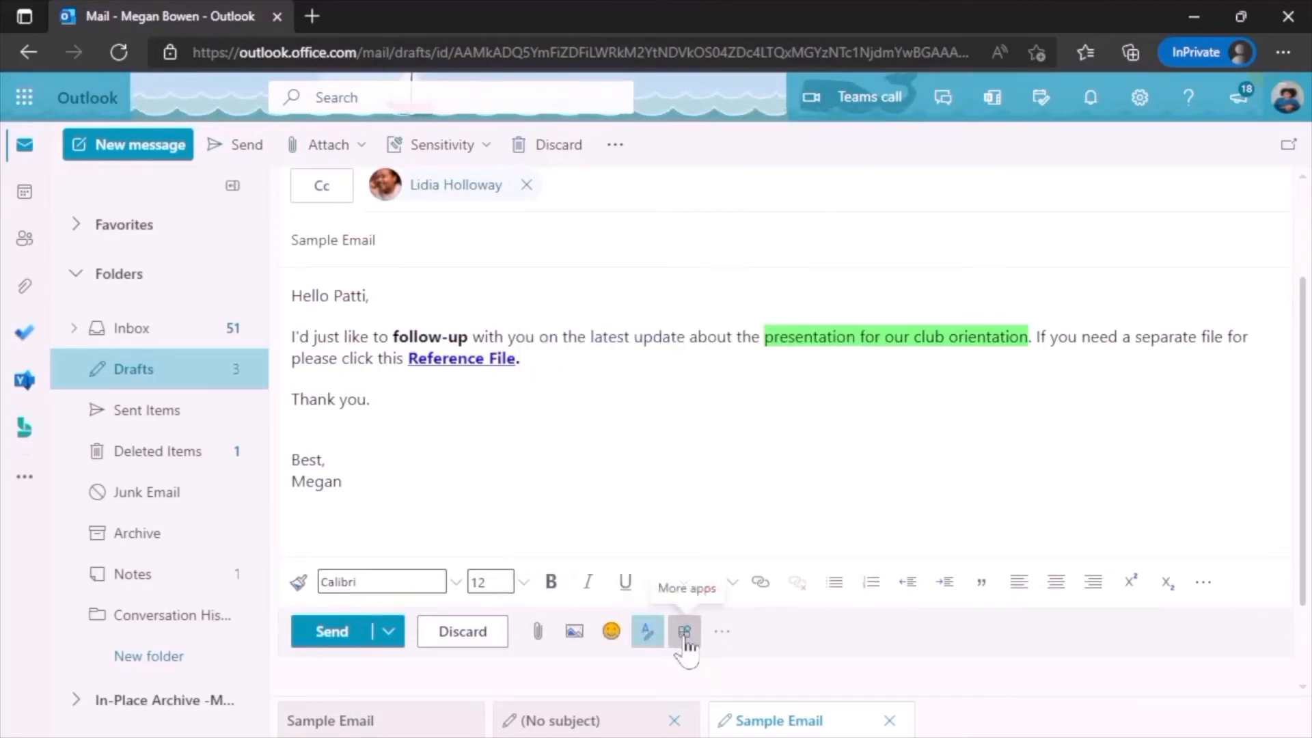
pyautogui.click(721, 632)
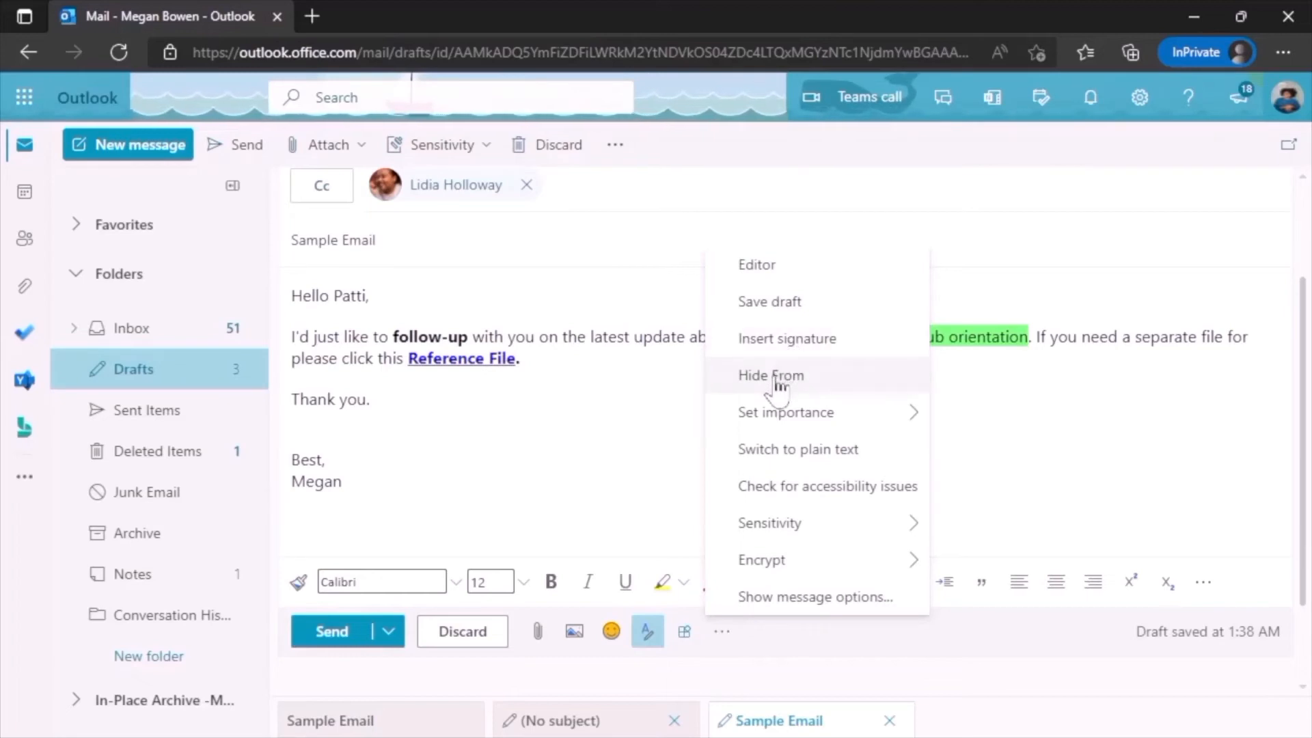
pyautogui.moveTo(774, 414)
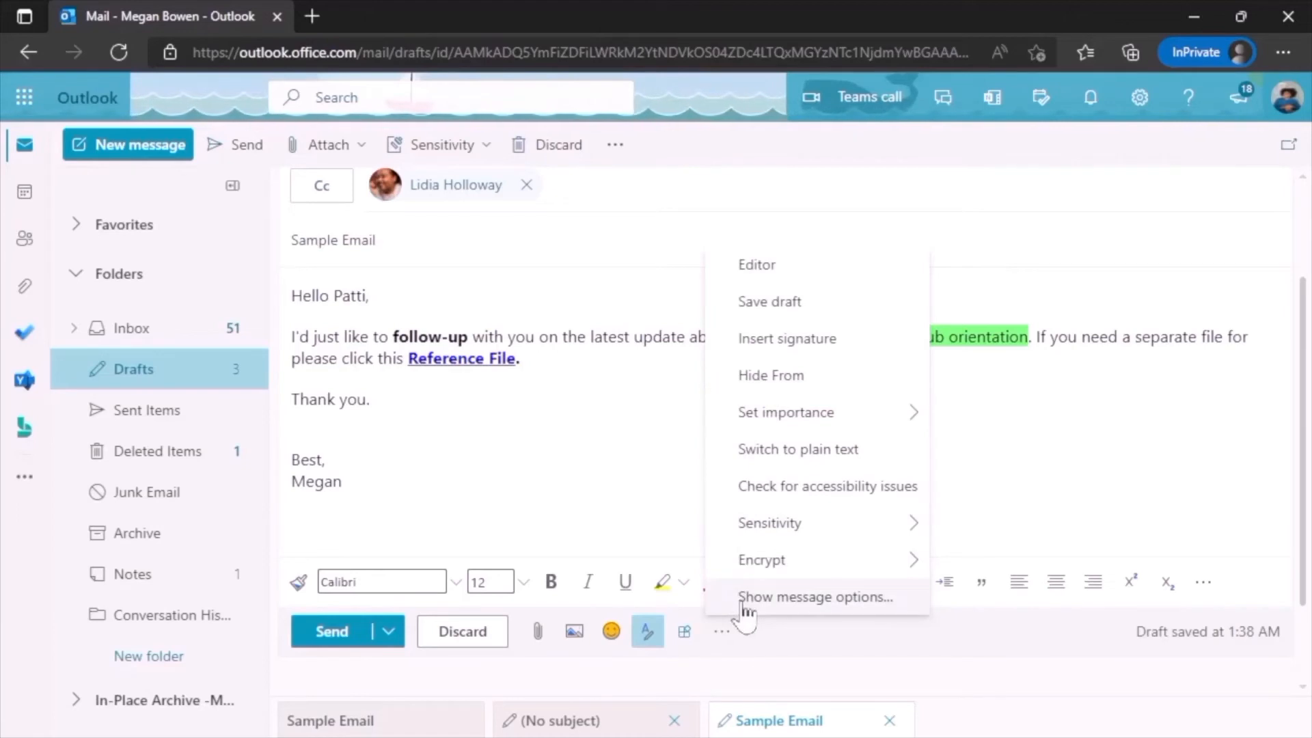
pyautogui.click(869, 677)
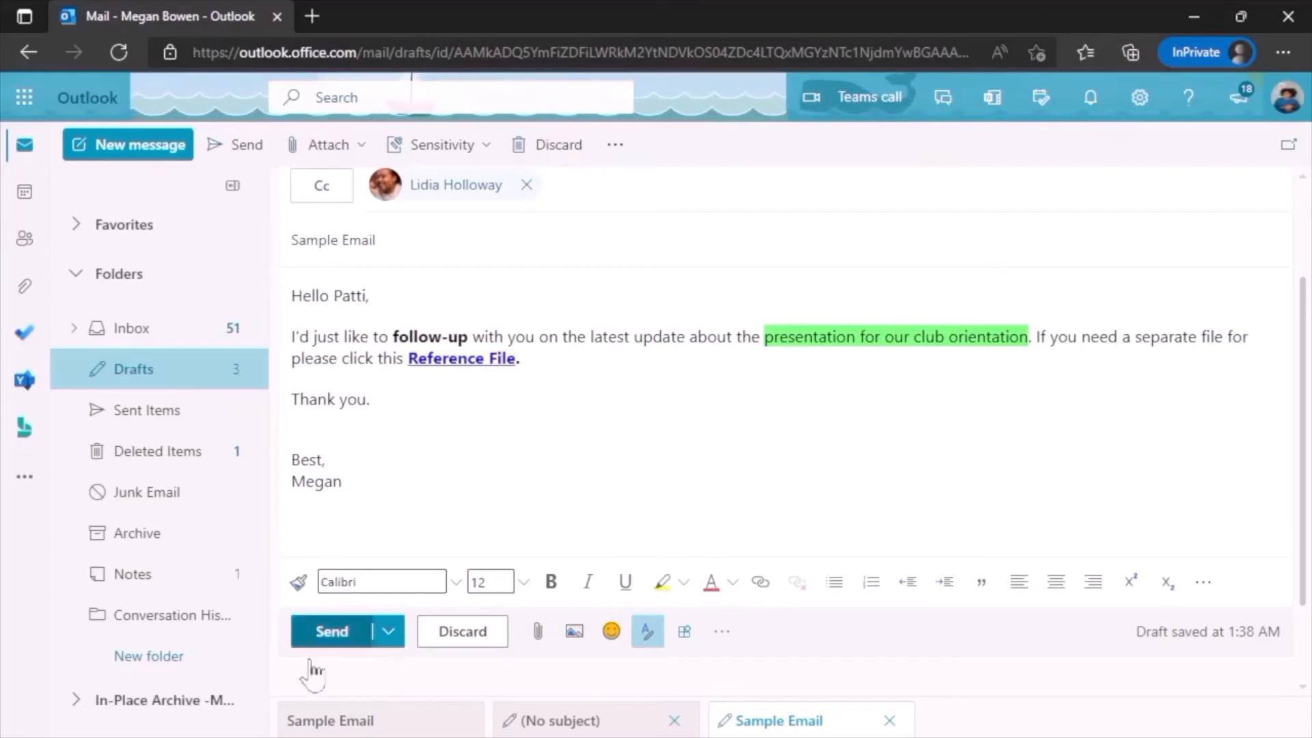
# Step: Send the reopened "Sample Email" immediately
pyautogui.click(376, 634)
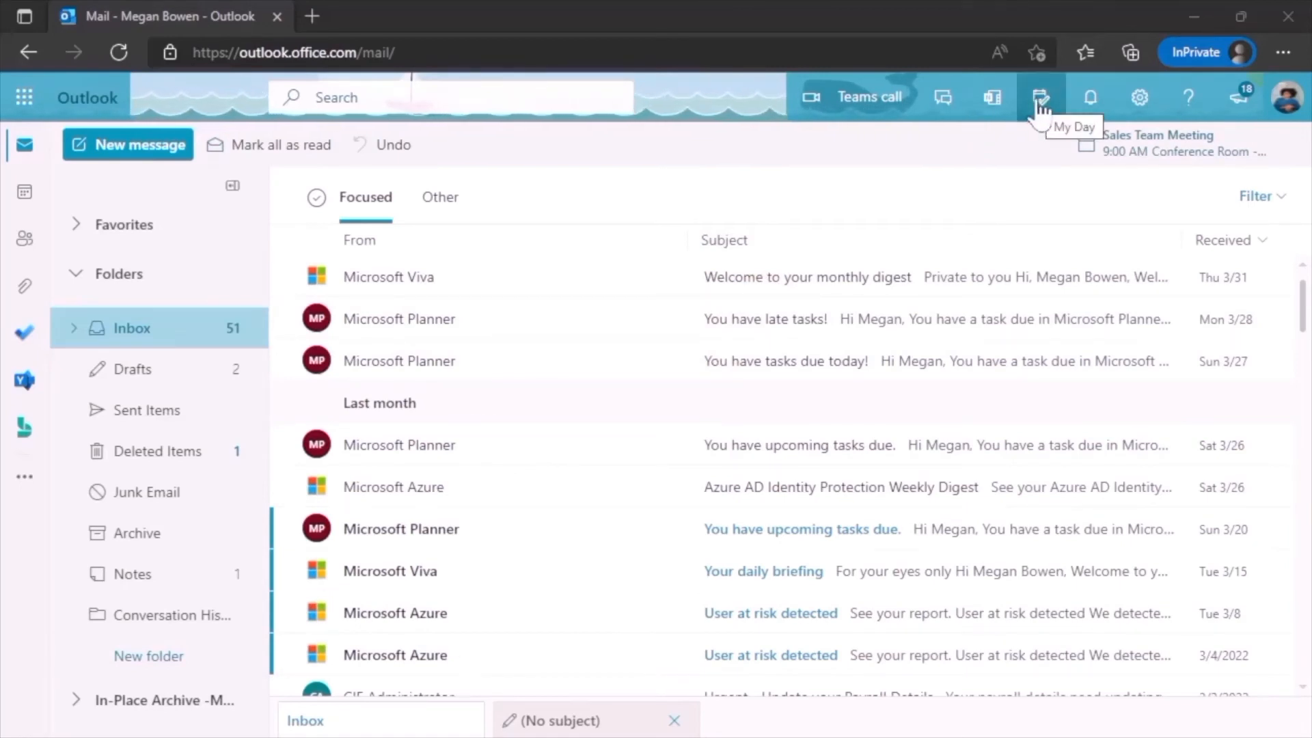
# Step: Open My Day and review the upcoming calendar events and the To Do tasks, returning to its calendar view
pyautogui.click(1040, 104)
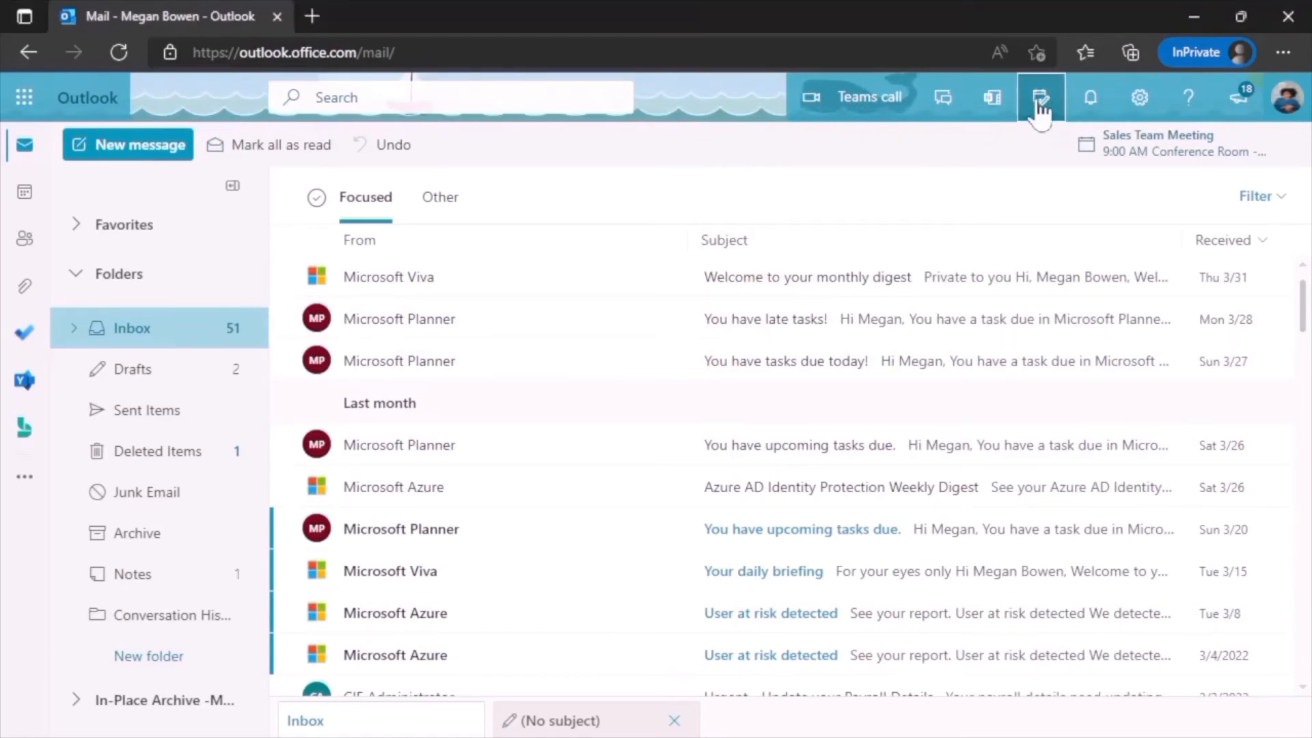
pyautogui.click(1042, 108)
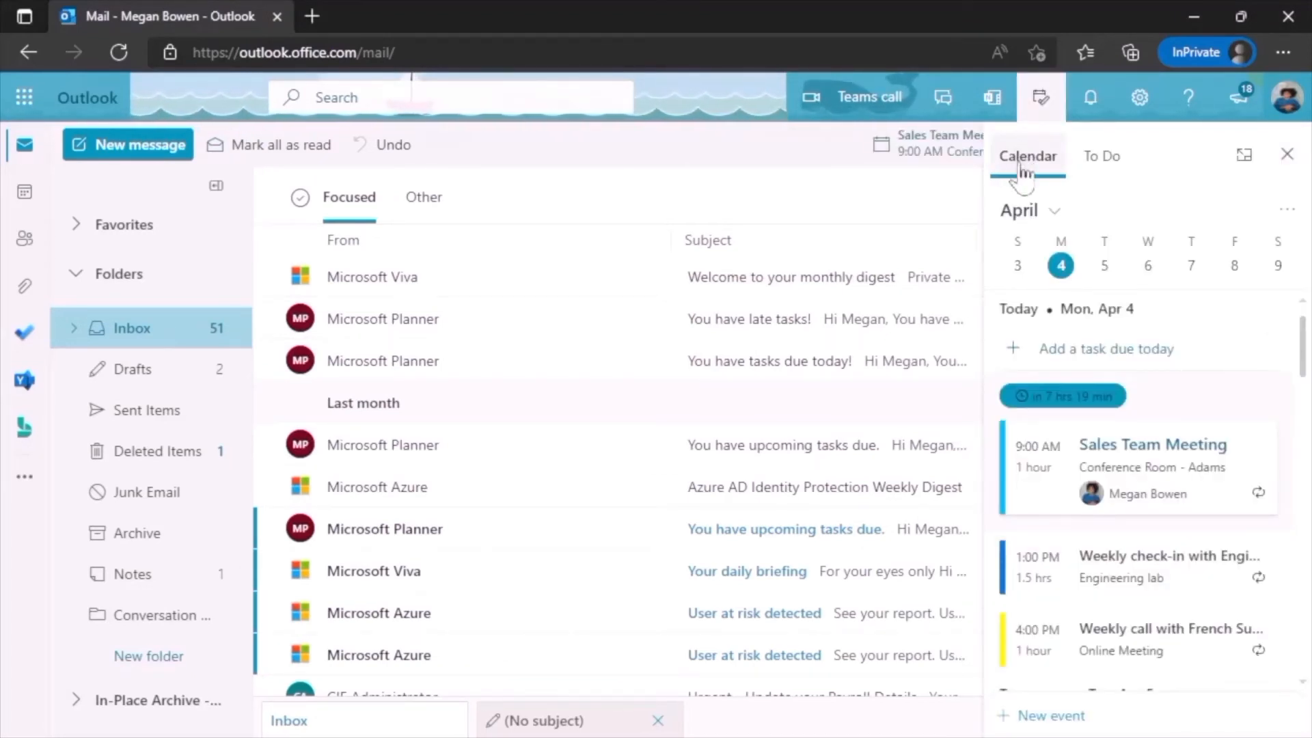
pyautogui.scroll(-1, 1045, 413)
pyautogui.scroll(-8, 1045, 413)
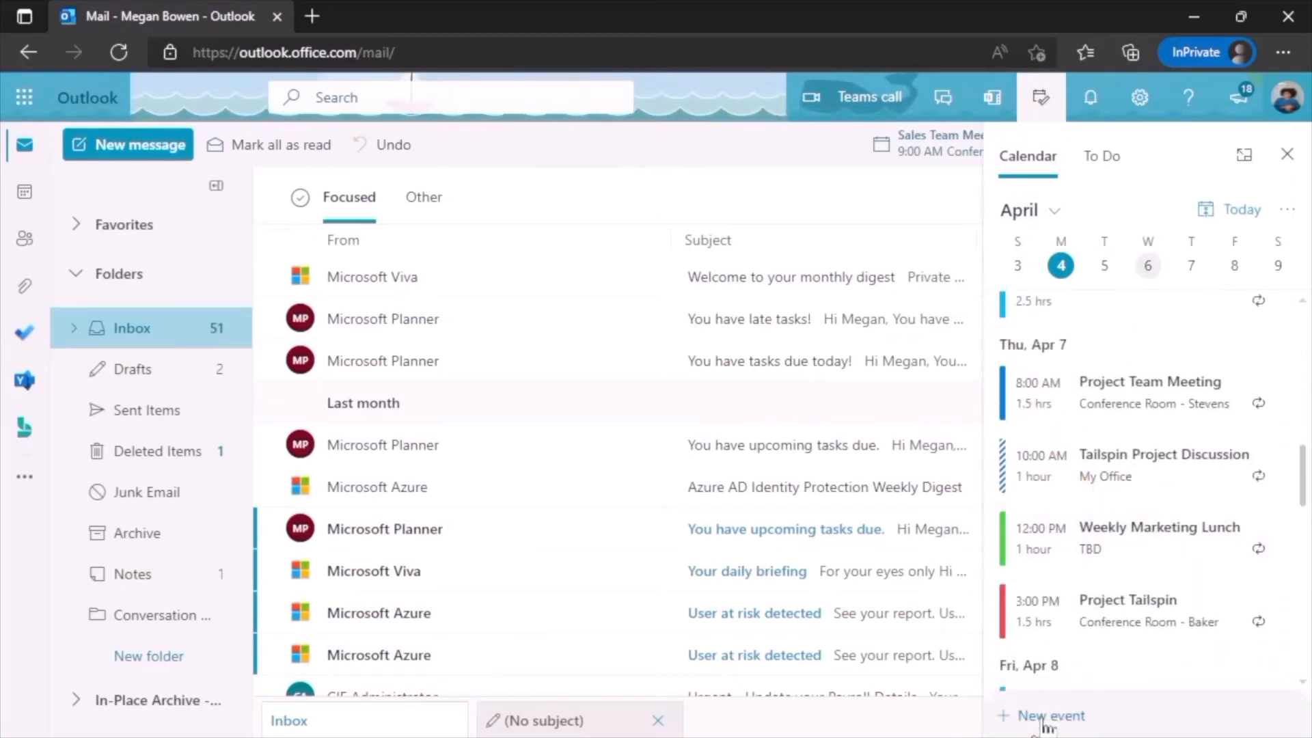
pyautogui.click(1099, 164)
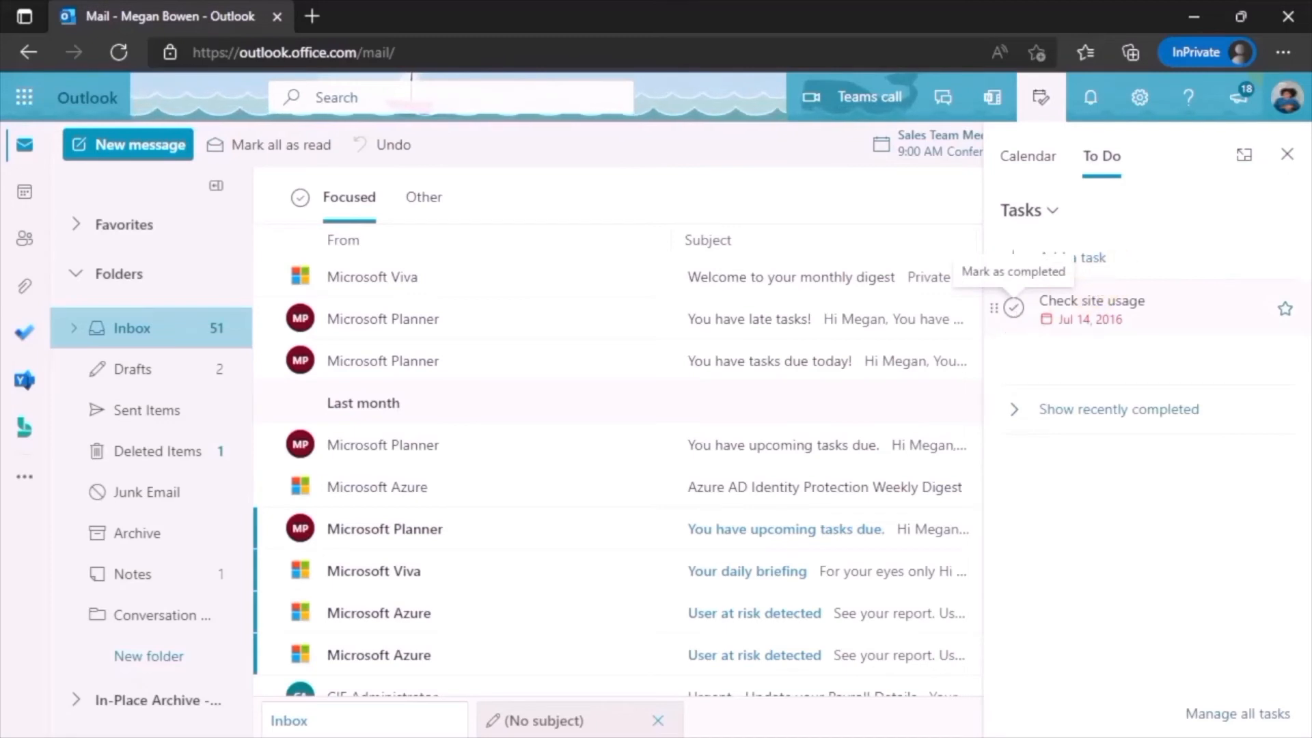
pyautogui.click(1037, 163)
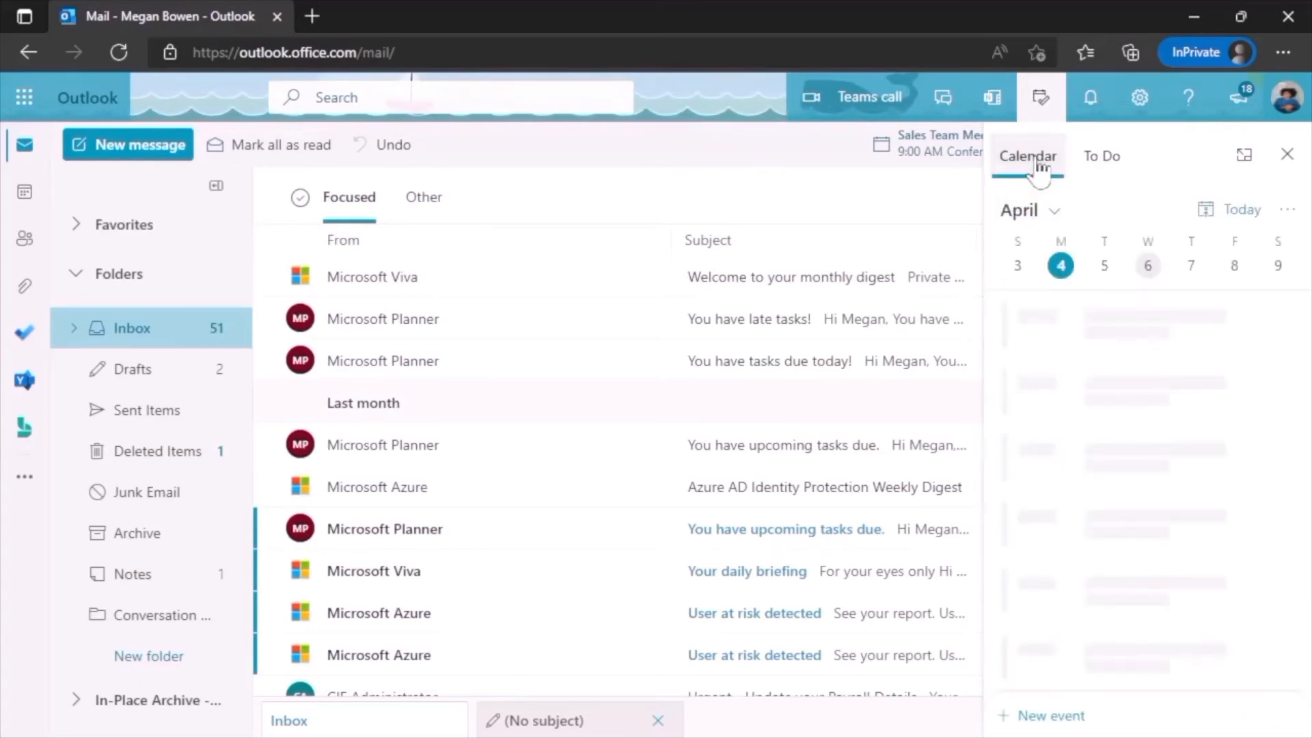
# Step: Expand My Day into the full month calendar, close the My Day pane and keep the calendar navigation pane shown
pyautogui.click(1256, 161)
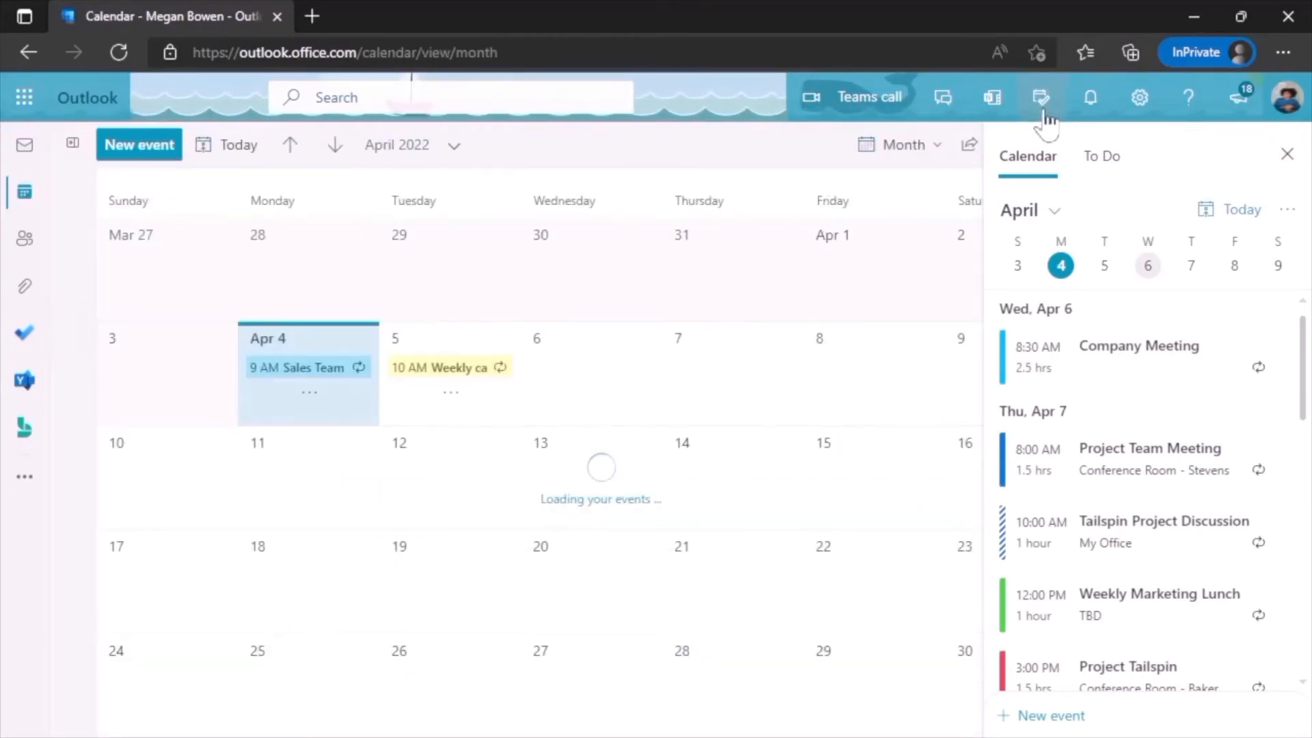
pyautogui.click(1043, 113)
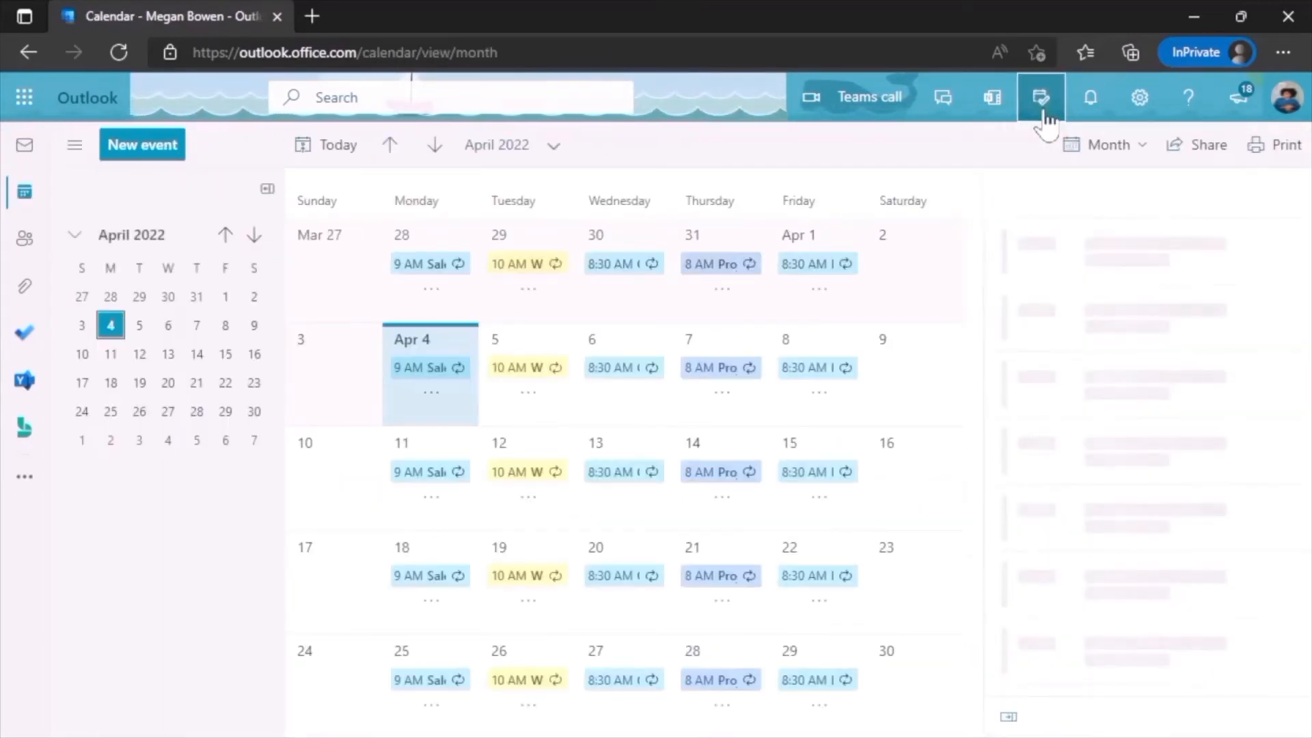
pyautogui.click(80, 152)
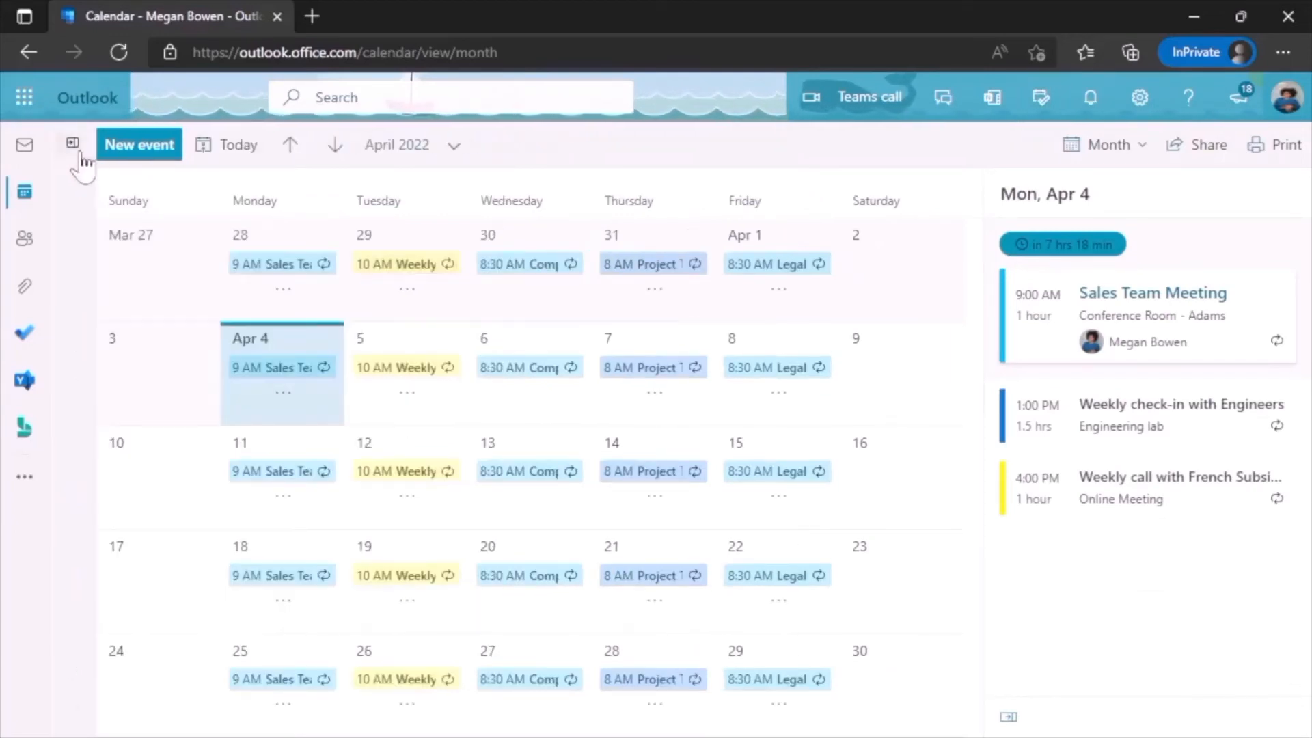
pyautogui.click(81, 155)
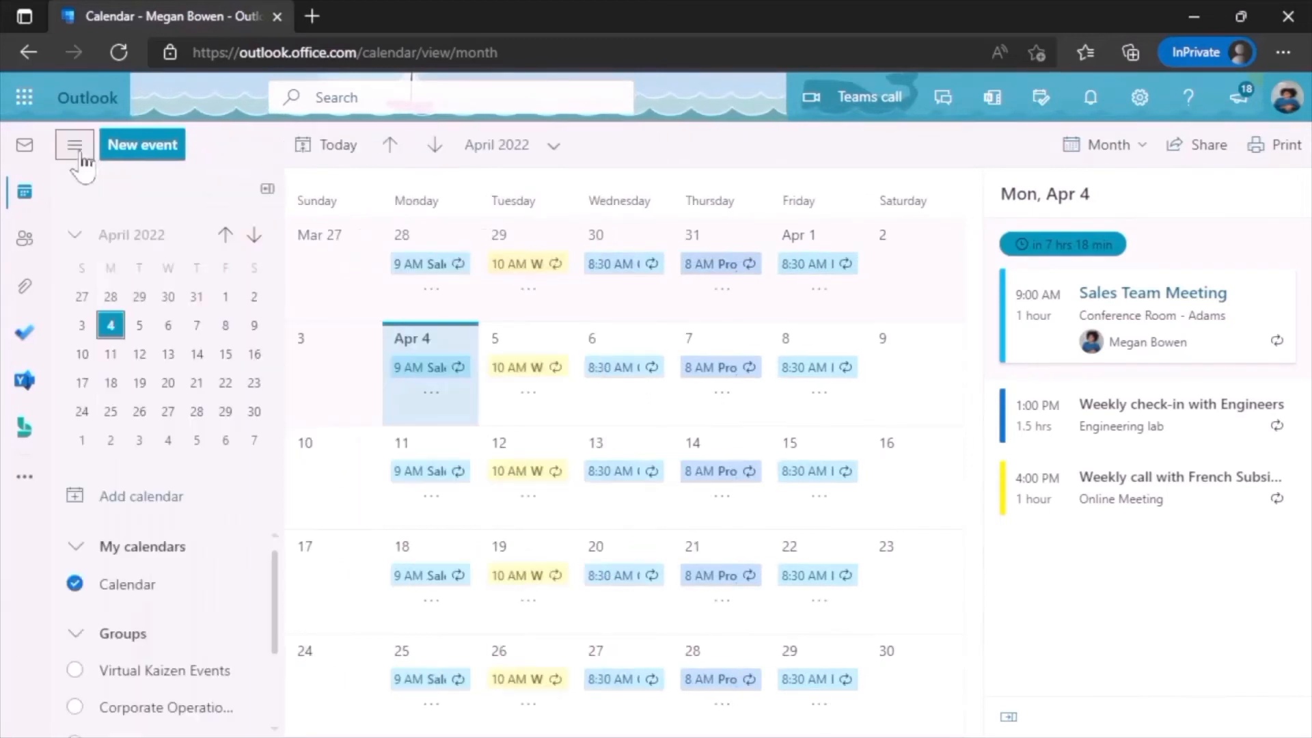
# Step: Browse the mini calendar ahead to May 2022 and back to April 2022
pyautogui.click(254, 238)
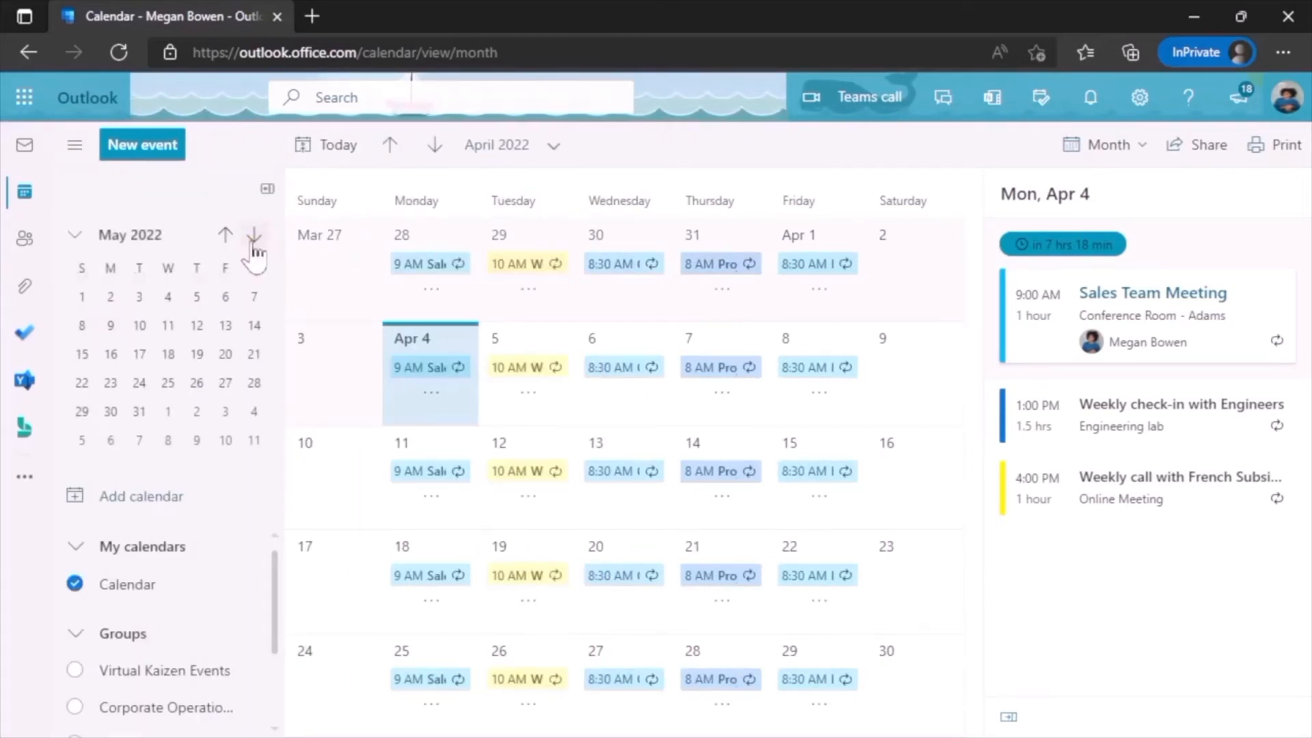
pyautogui.click(225, 236)
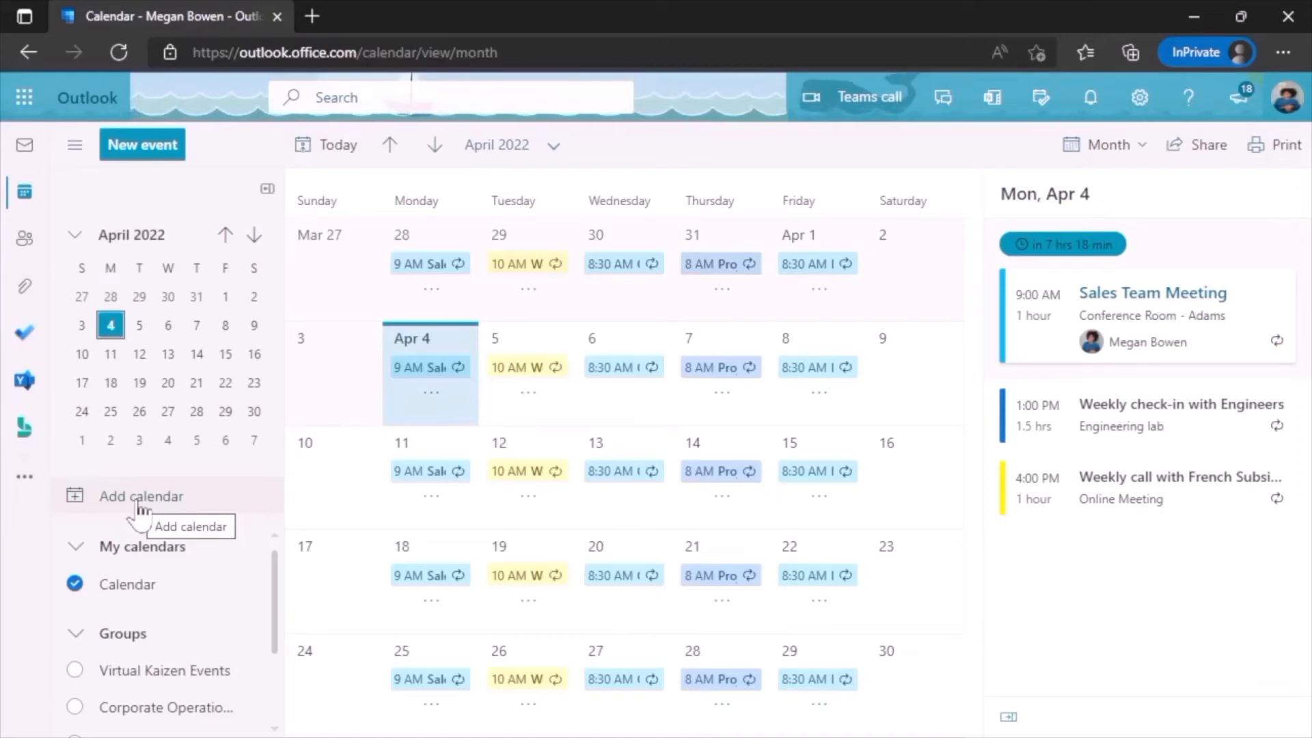
# Step: Set the color of the main "Calendar" under My calendars to purple
pyautogui.moveTo(141, 590)
pyautogui.click(232, 587)
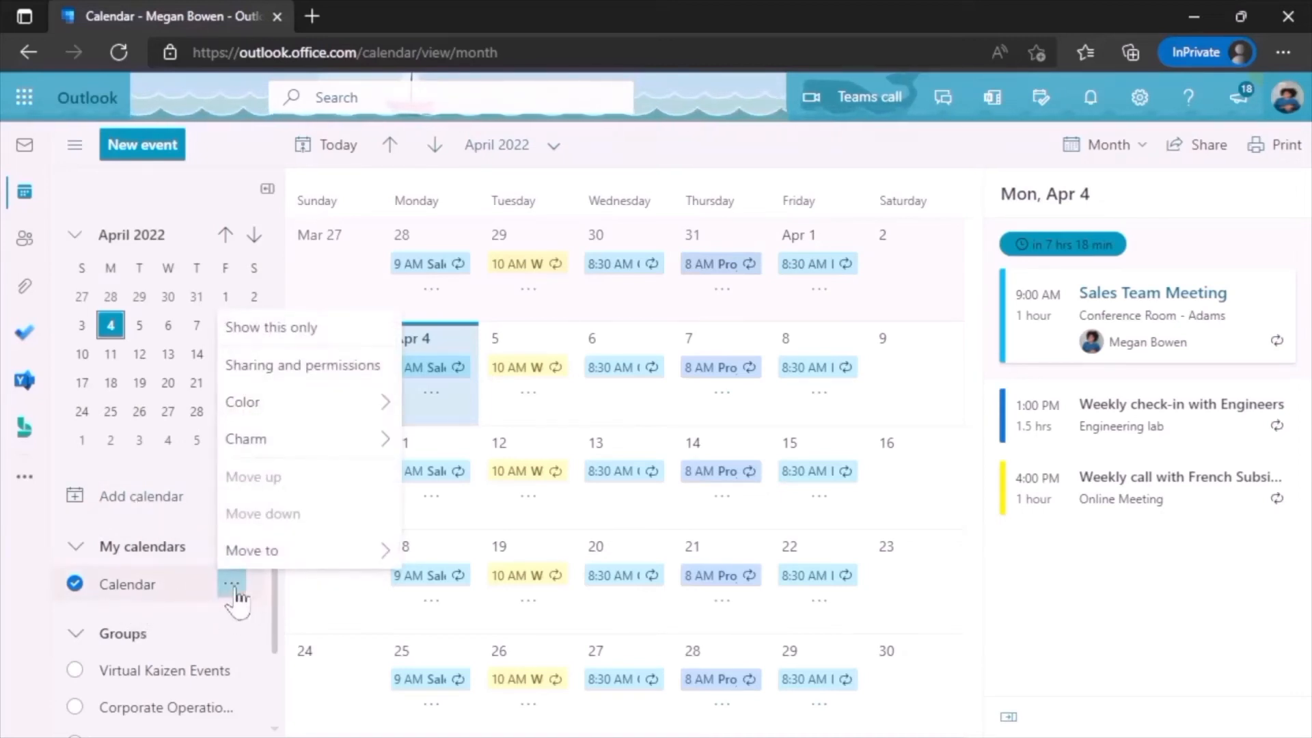
pyautogui.moveTo(392, 404)
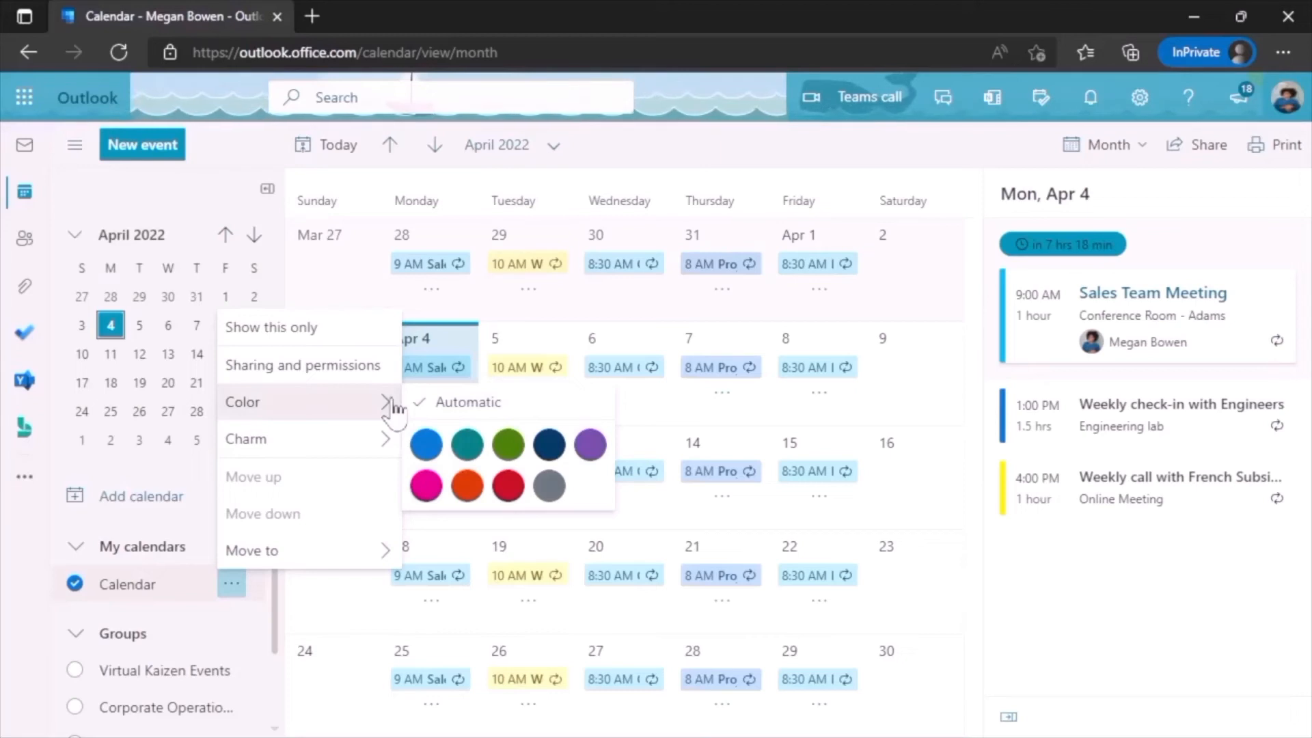
pyautogui.click(592, 445)
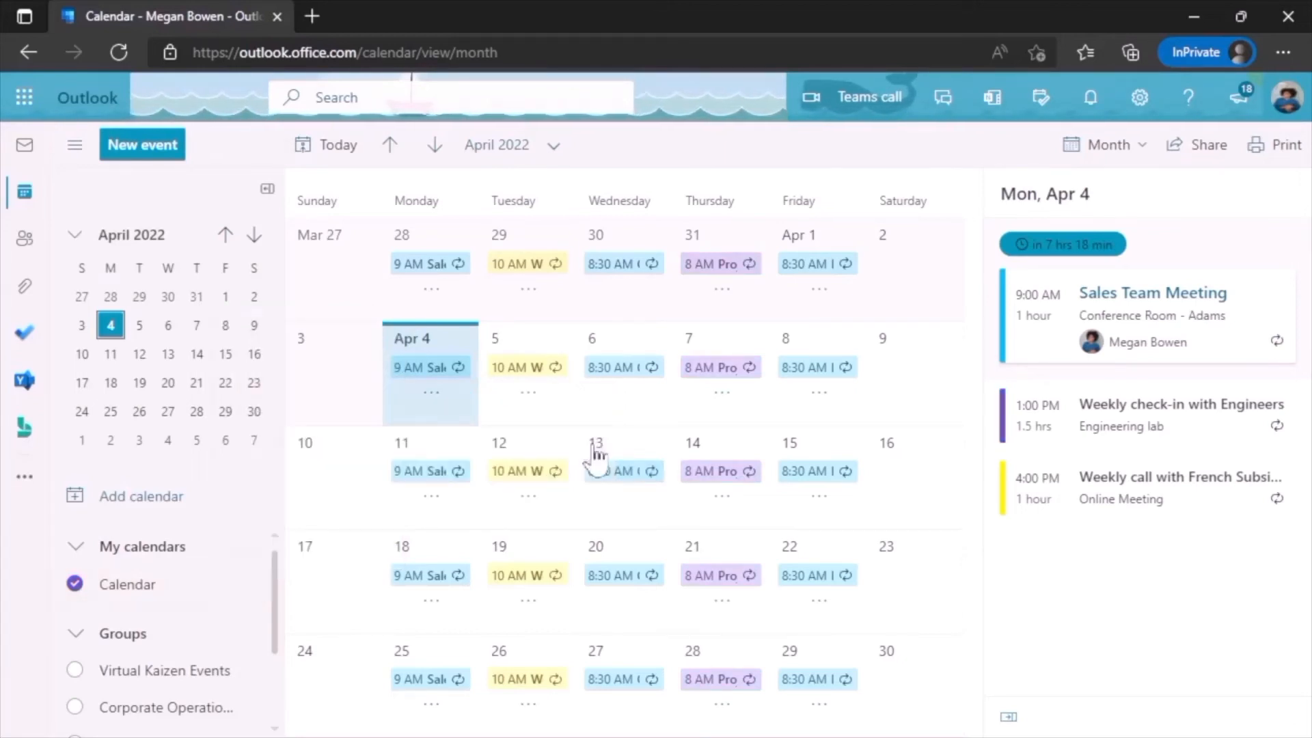
# Step: Select April 13 in the month view and review the Charm and Move to options of the main "Calendar"
pyautogui.click(595, 456)
pyautogui.moveTo(248, 586)
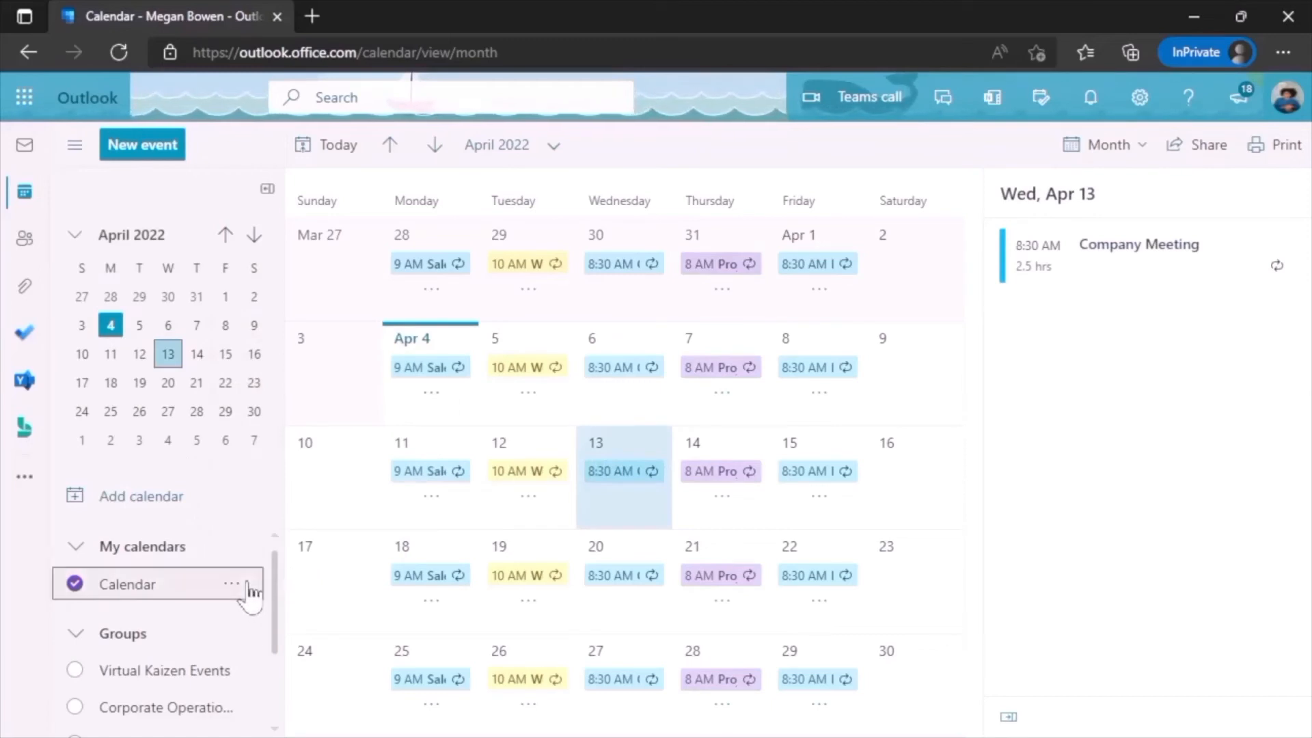
pyautogui.click(233, 585)
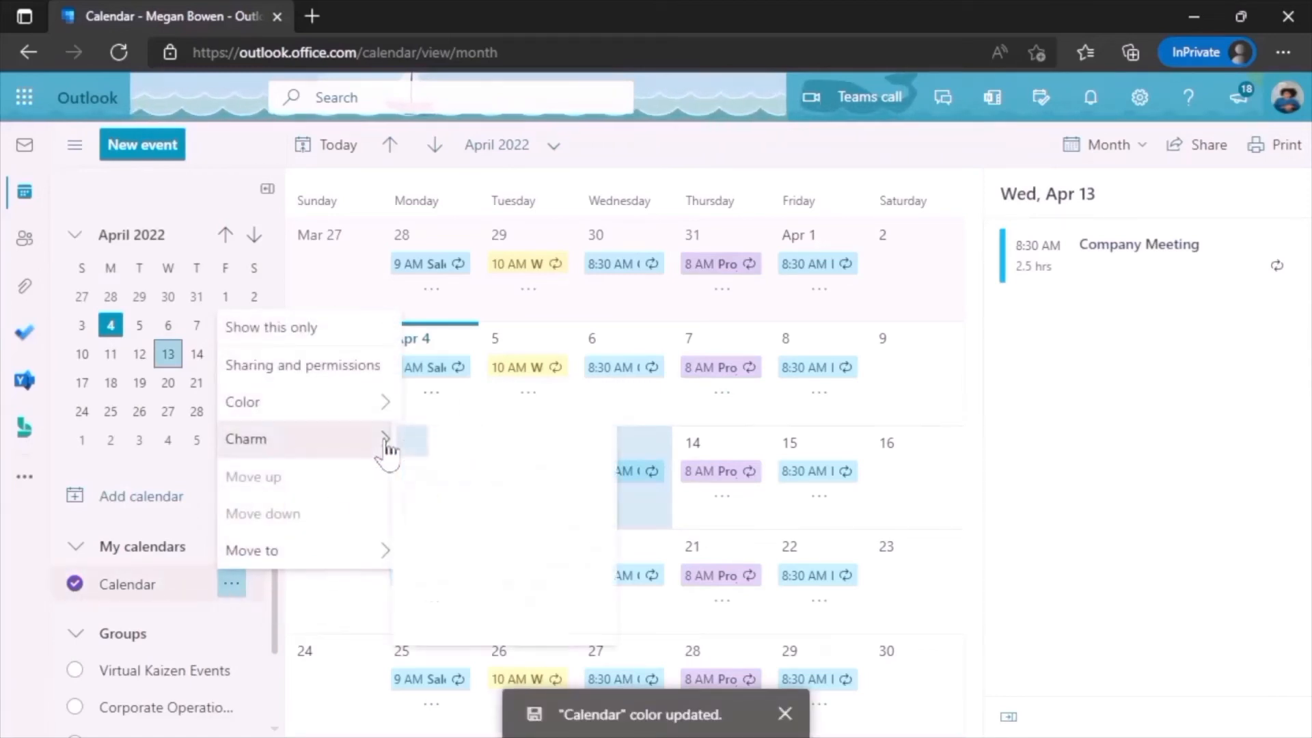
pyautogui.moveTo(384, 444)
pyautogui.moveTo(357, 564)
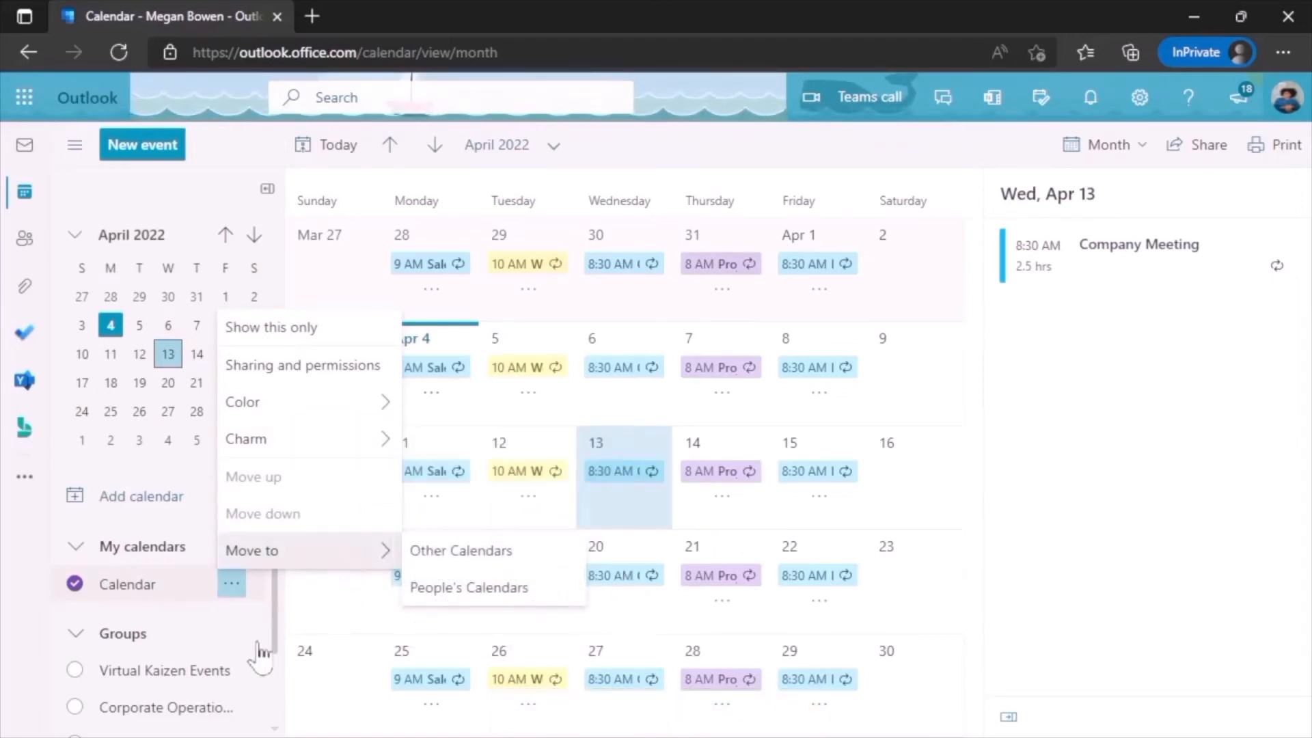
# Step: Collapse the Groups calendar list and hide the calendar navigation pane
pyautogui.click(77, 639)
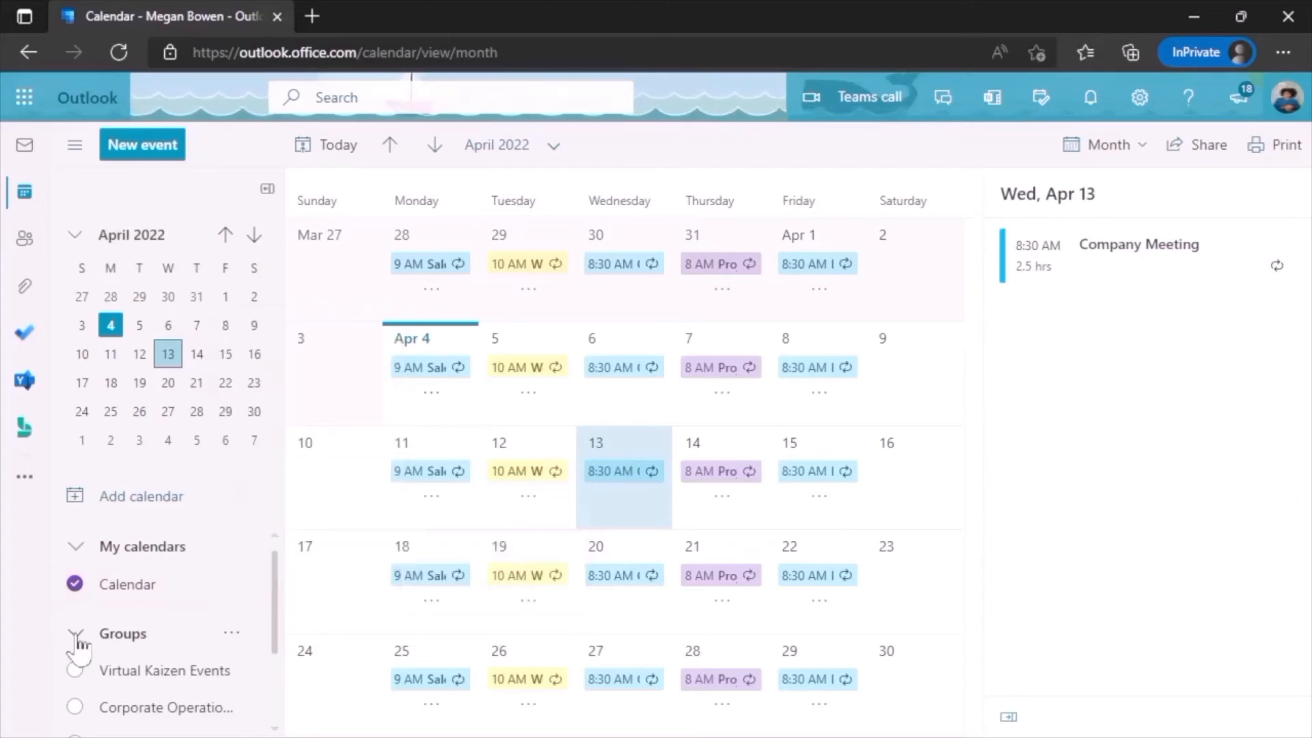
pyautogui.click(77, 640)
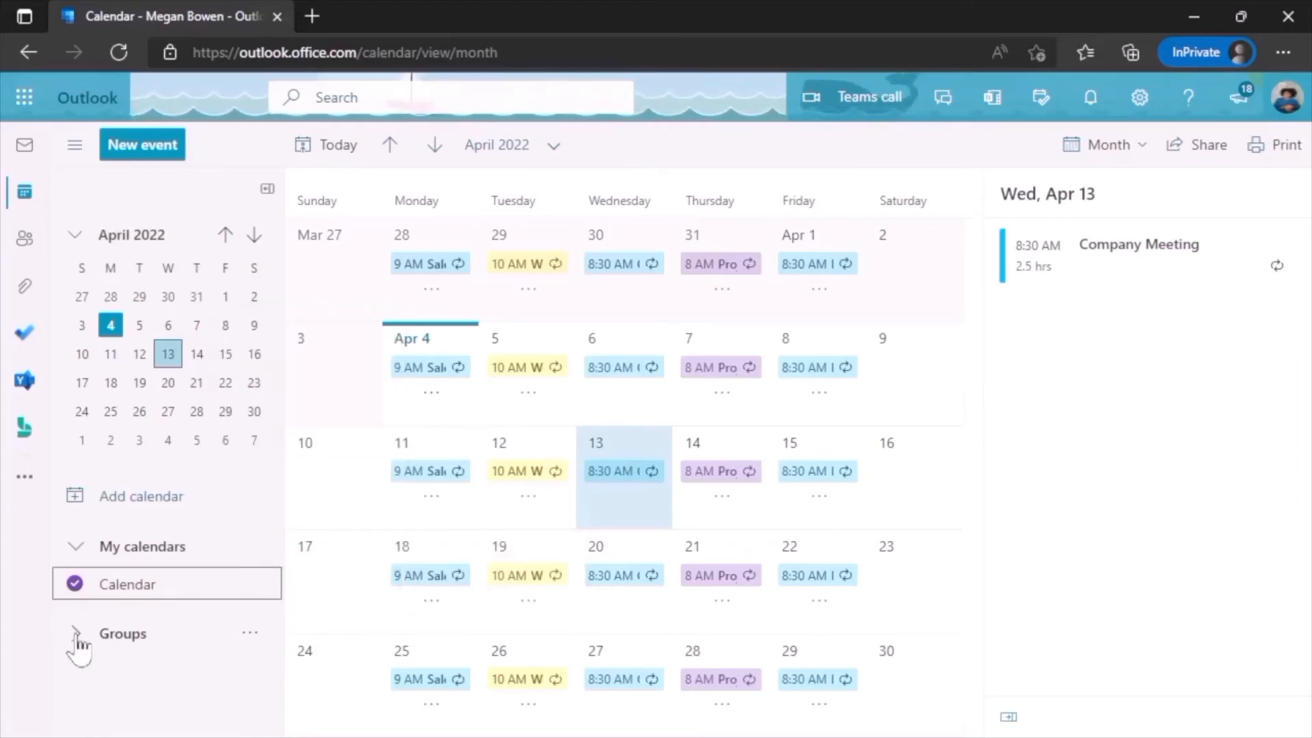
pyautogui.click(74, 146)
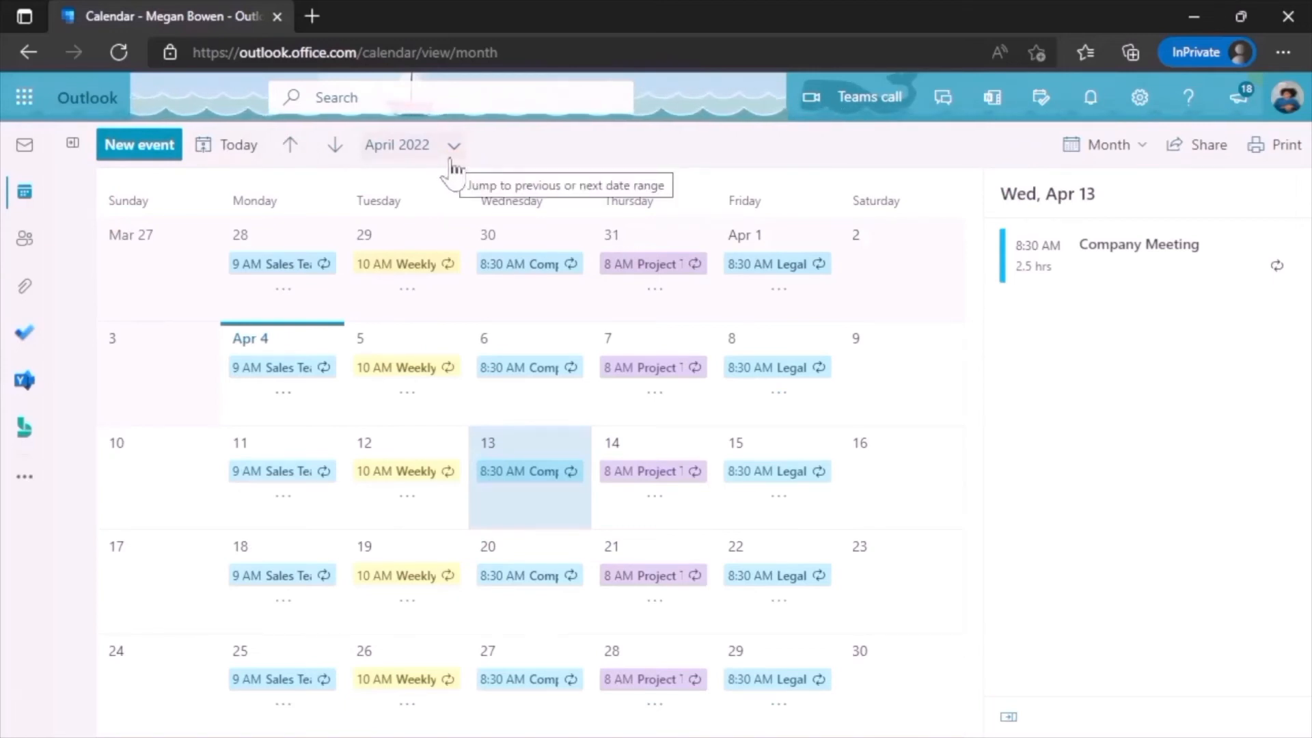
# Step: Switch the calendar to the Day view and look through the schedule for April 13, 2022
pyautogui.click(1129, 147)
pyautogui.click(1126, 148)
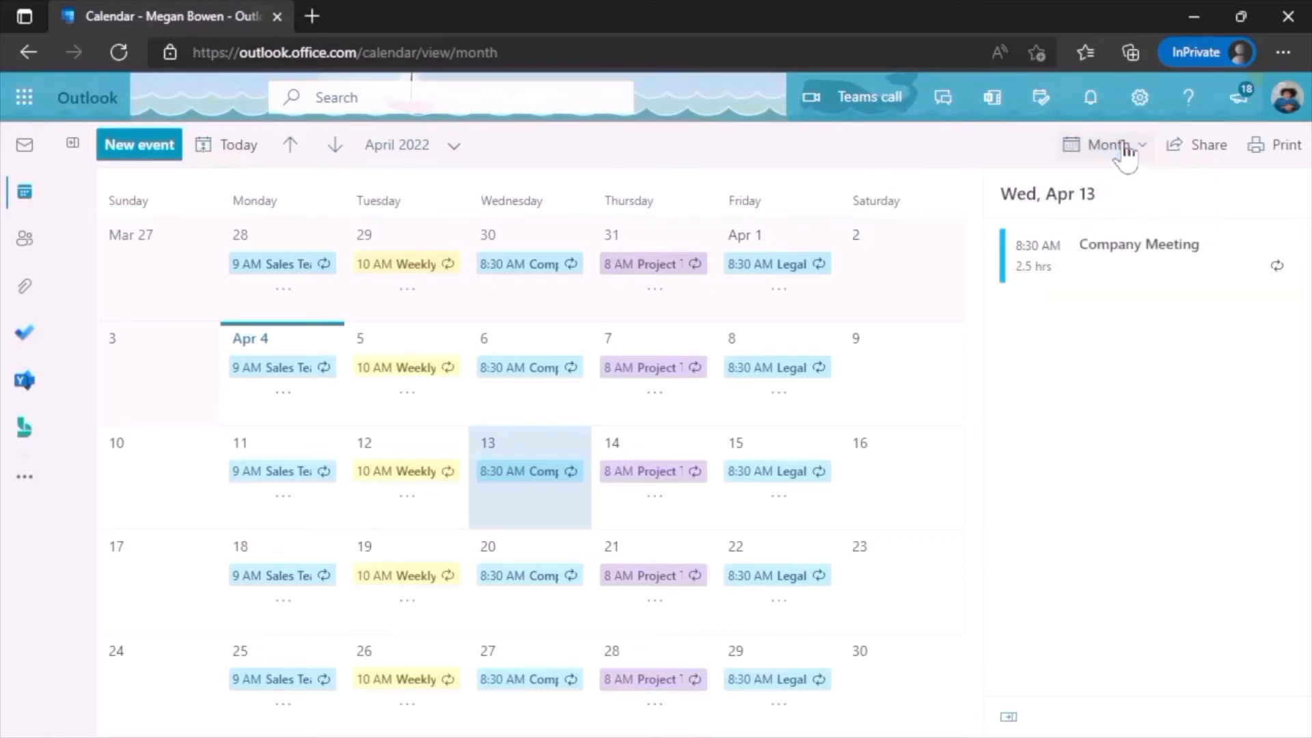
pyautogui.click(1134, 152)
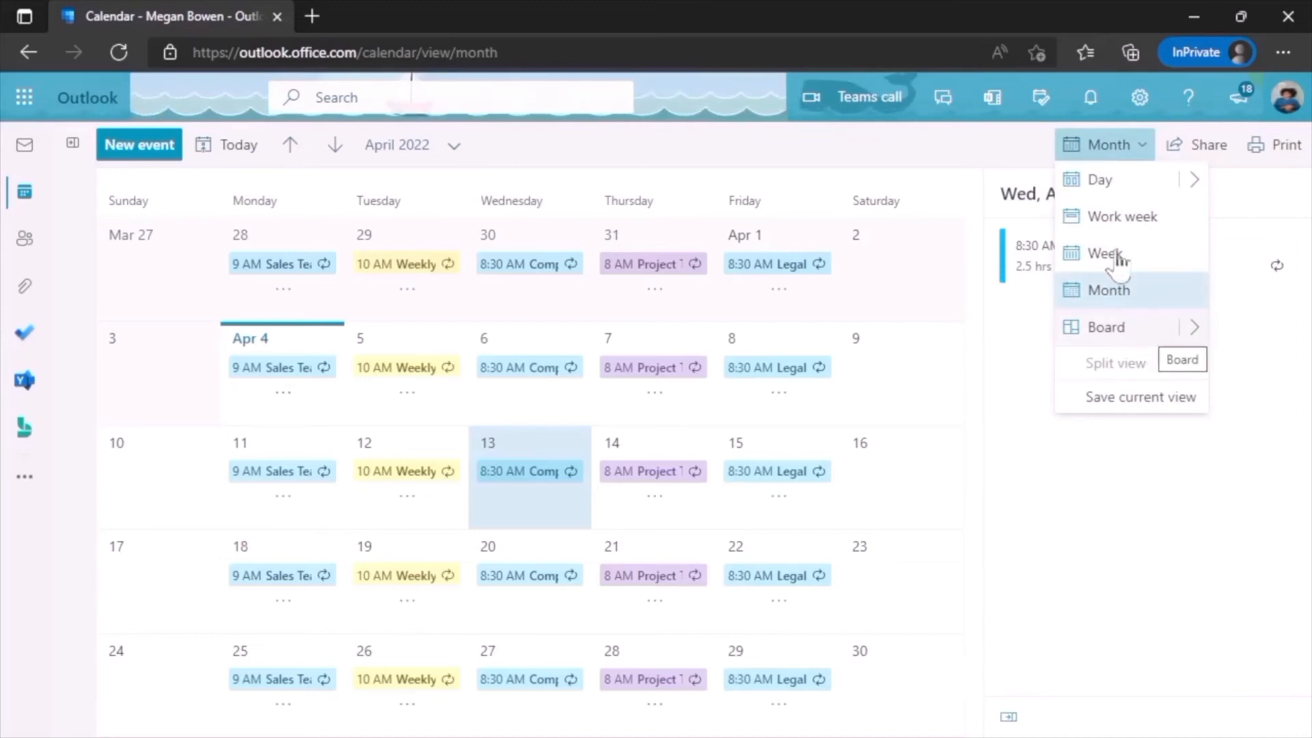
pyautogui.click(1124, 197)
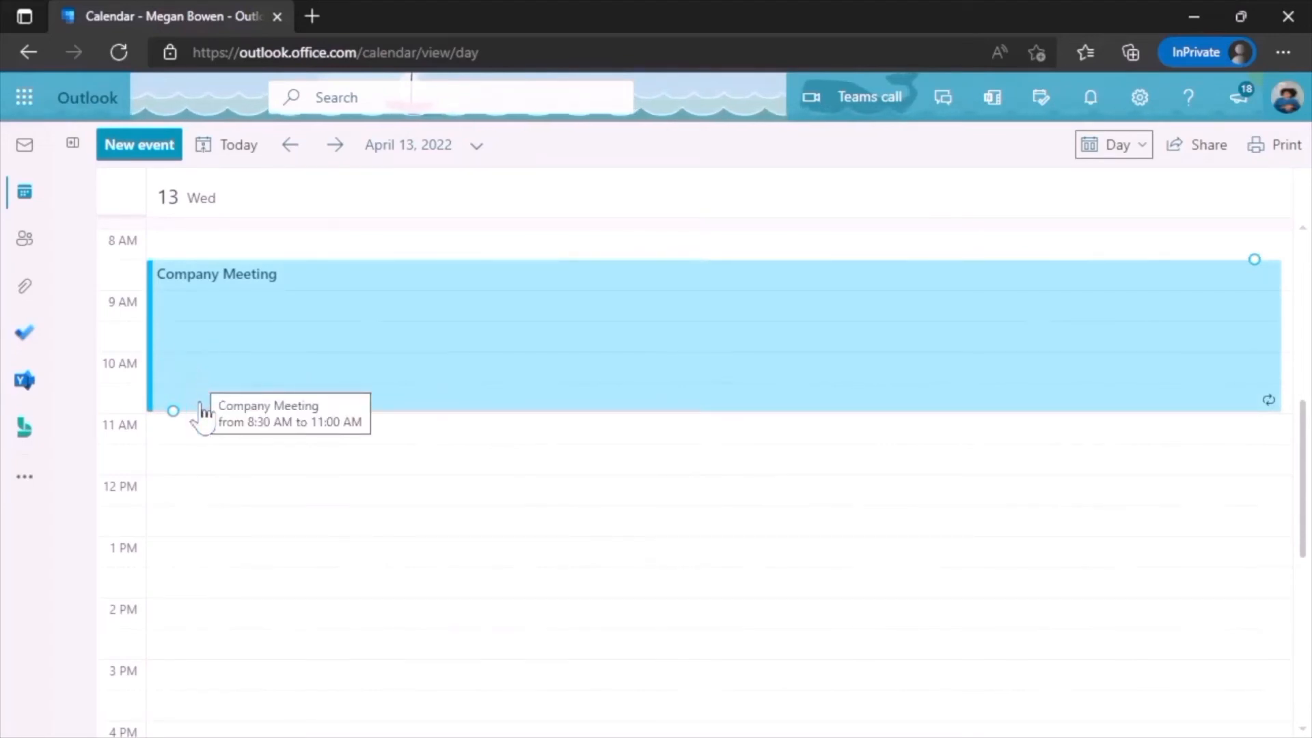
pyautogui.click(201, 451)
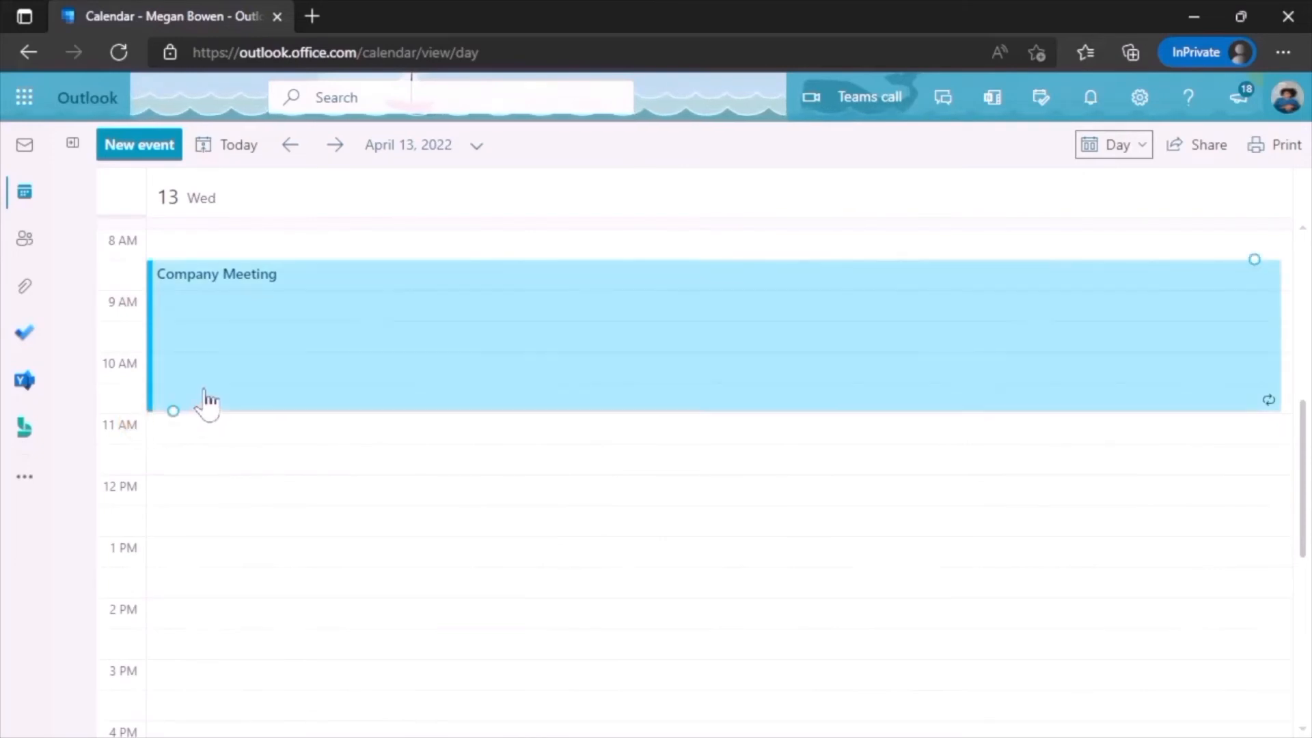
pyautogui.scroll(-2, 199, 439)
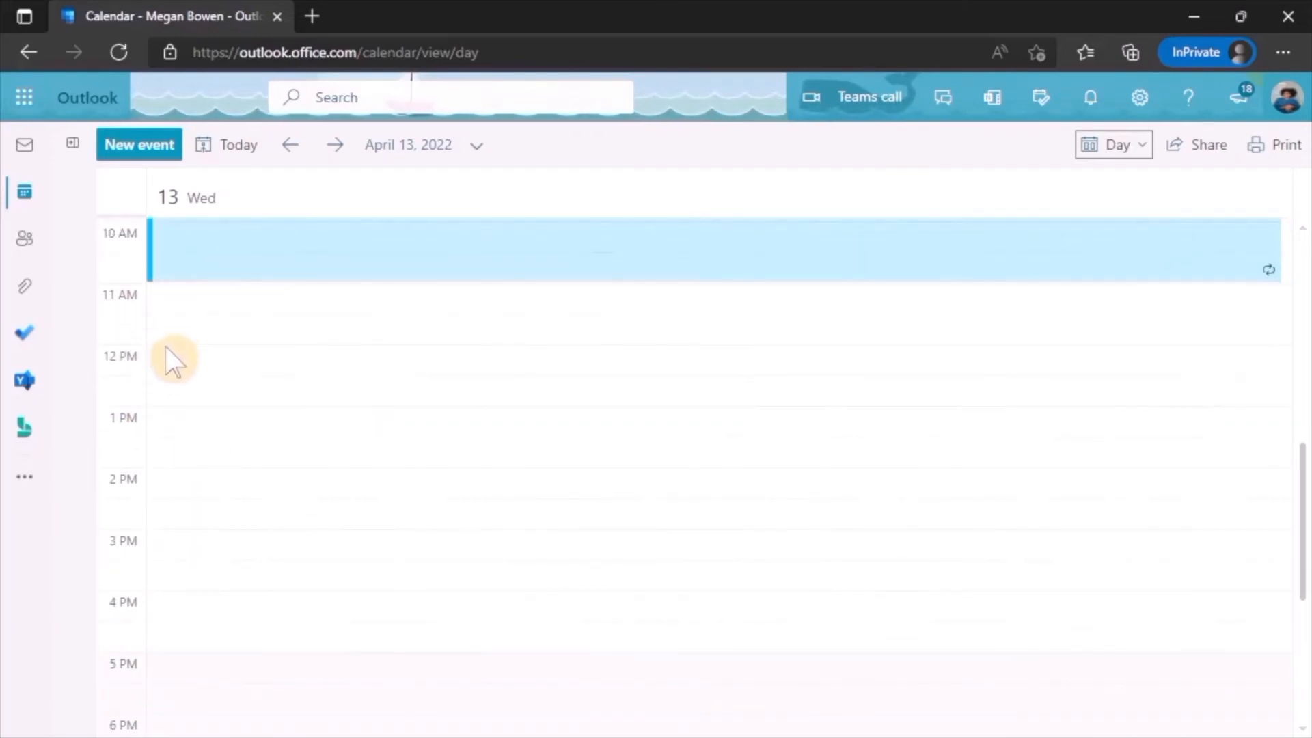
# Step: Switch the calendar to the Week view and look through the events of April 10–16, 2022
pyautogui.click(1110, 145)
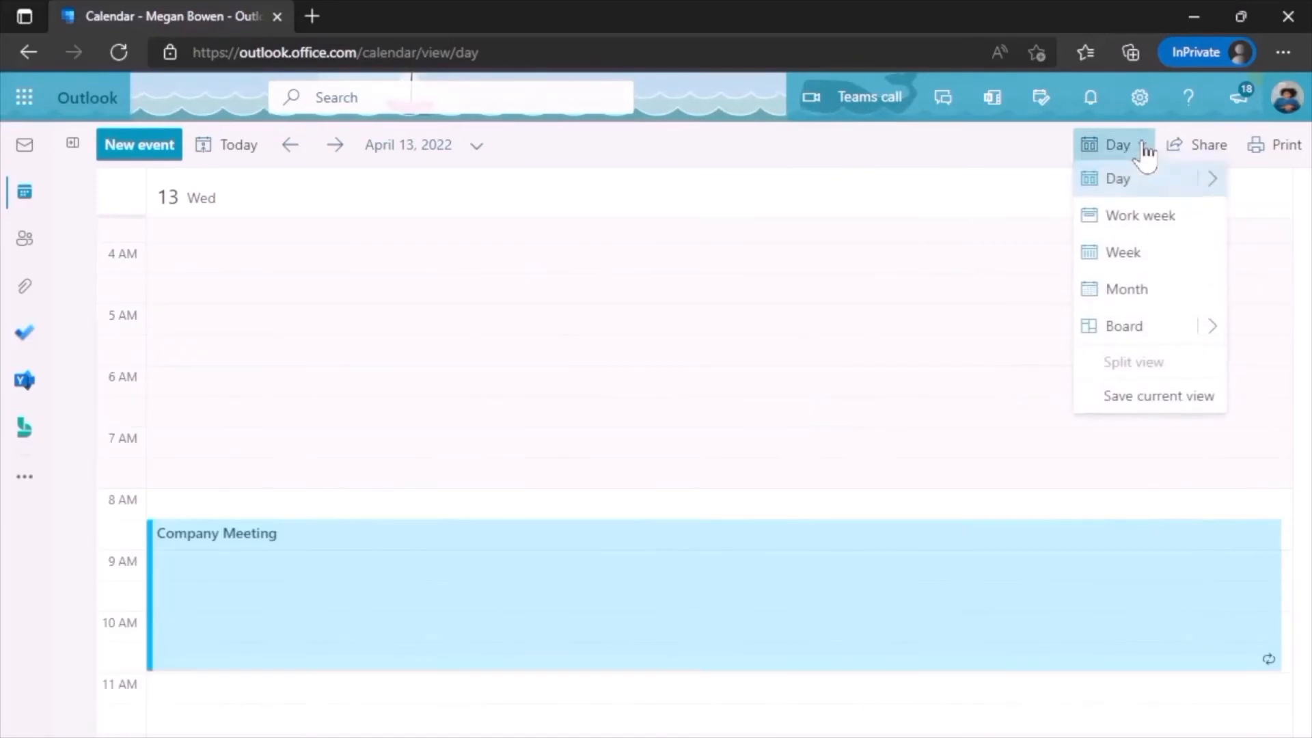
pyautogui.click(1157, 265)
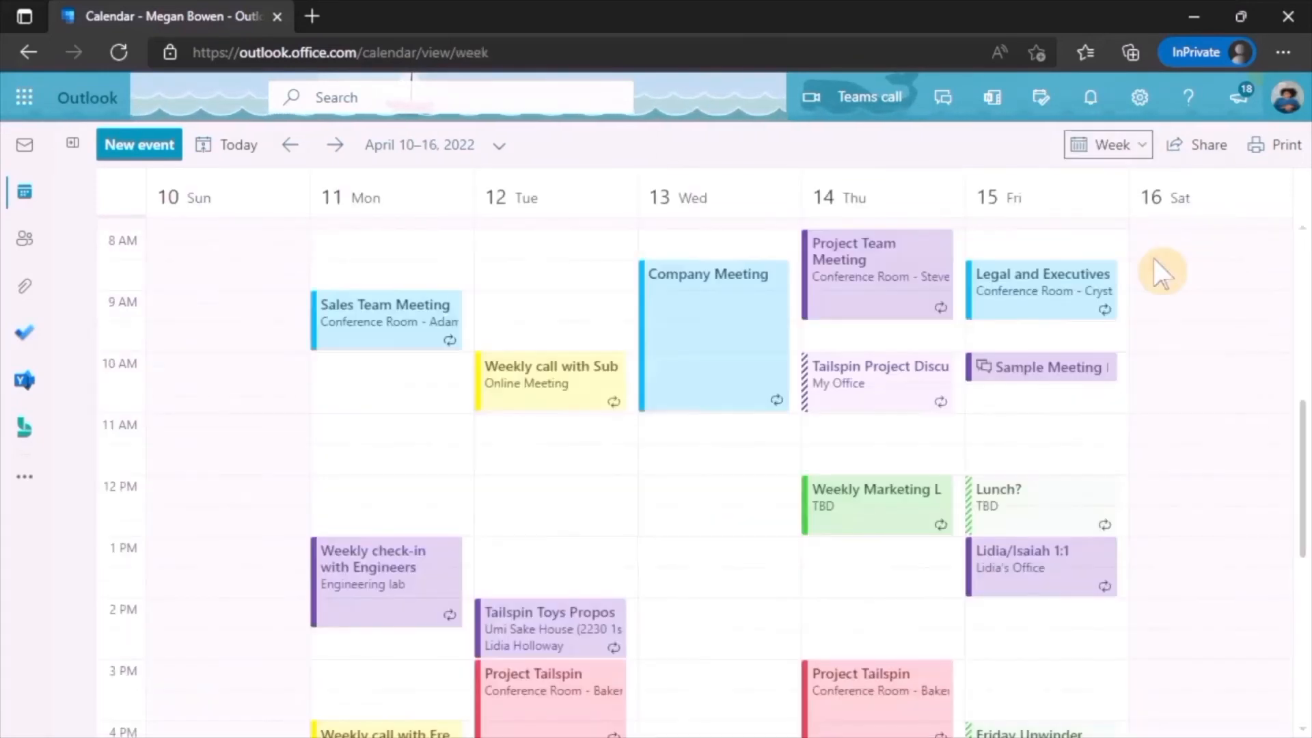
pyautogui.scroll(-2, 462, 381)
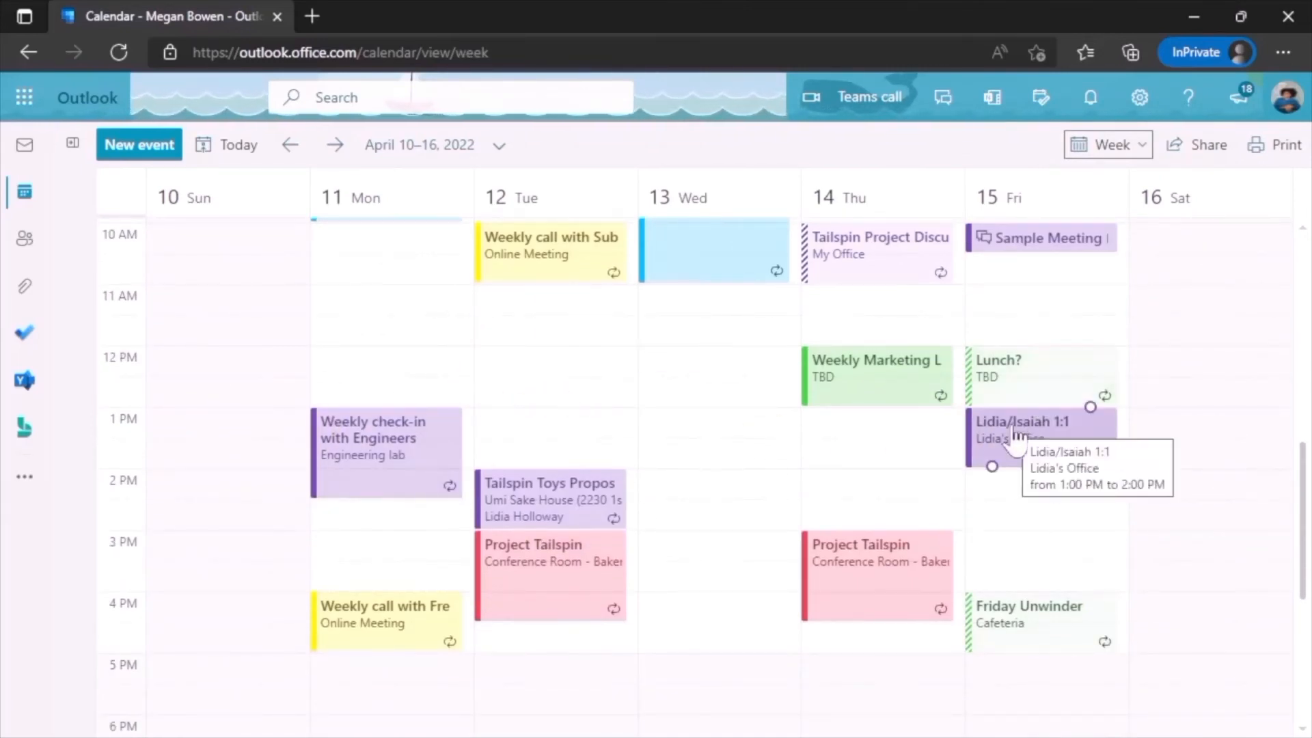
# Step: View the calendar as a Board and return to the Week view, looking through the events of April 3–9, 2022
pyautogui.click(1146, 152)
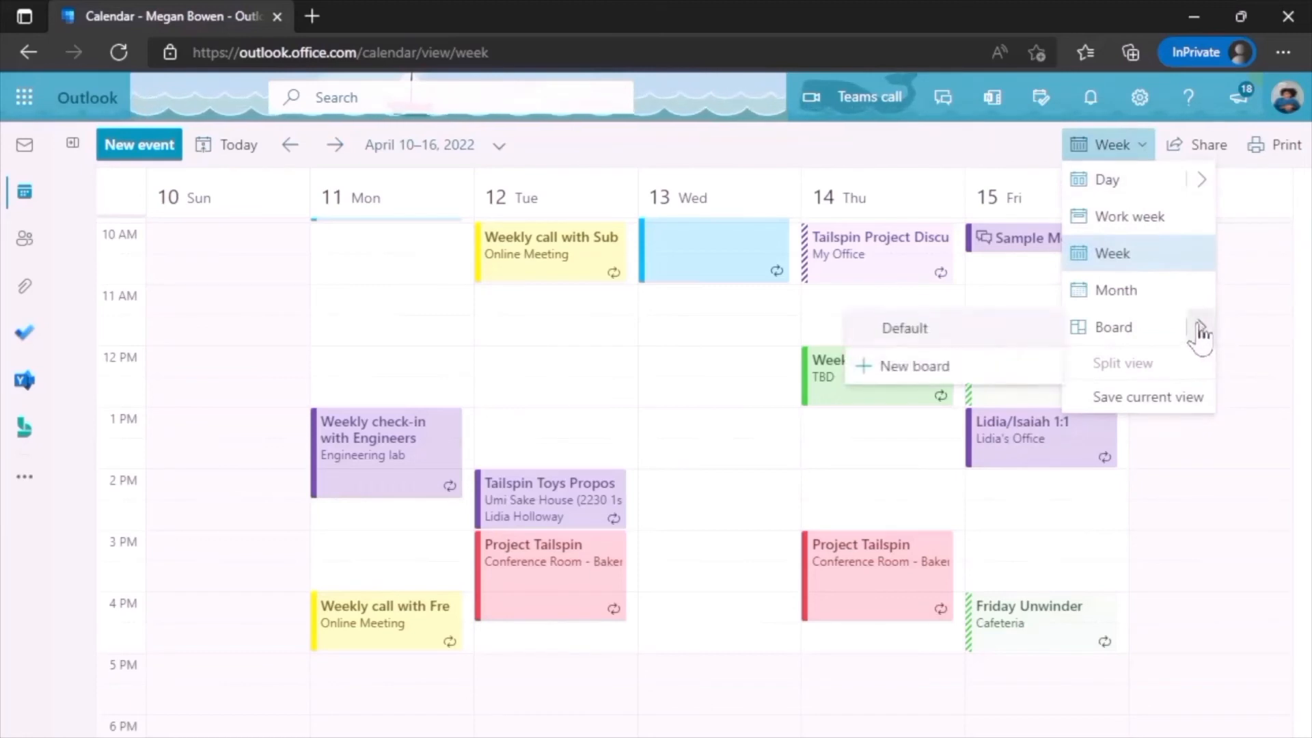
pyautogui.click(1168, 338)
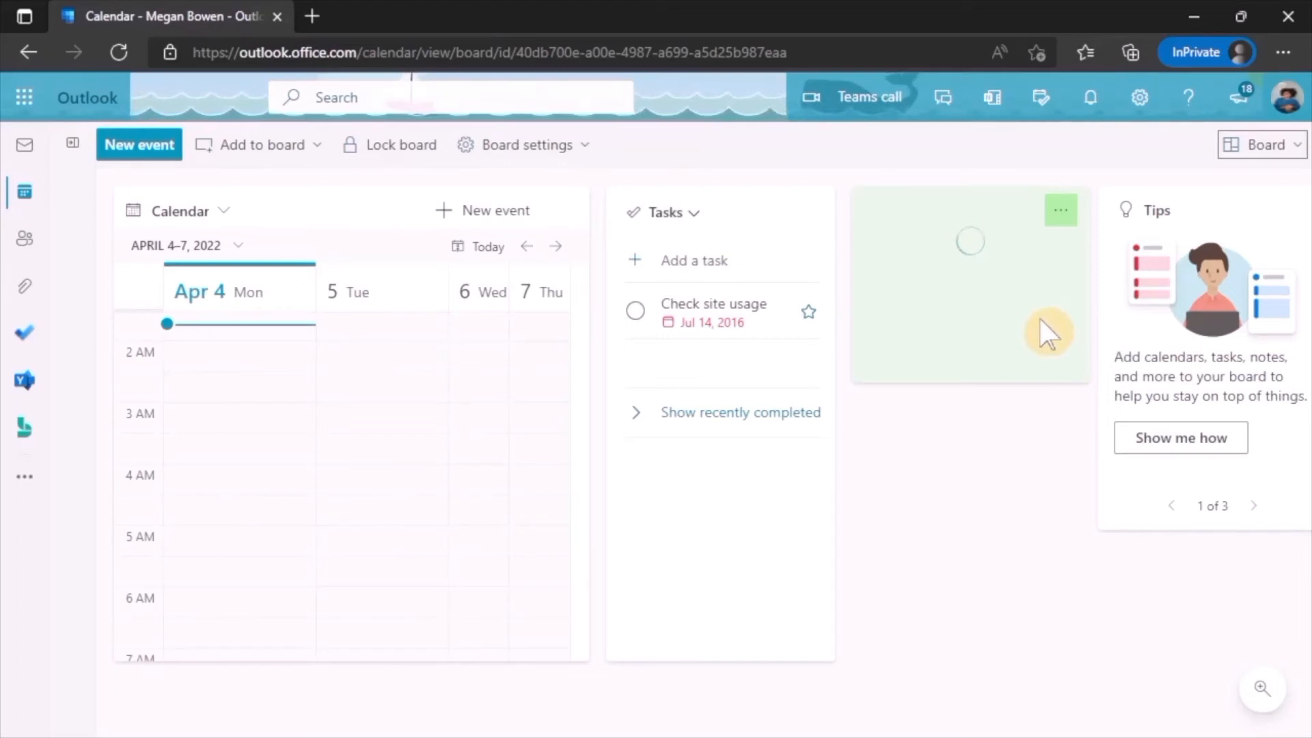
pyautogui.click(1275, 152)
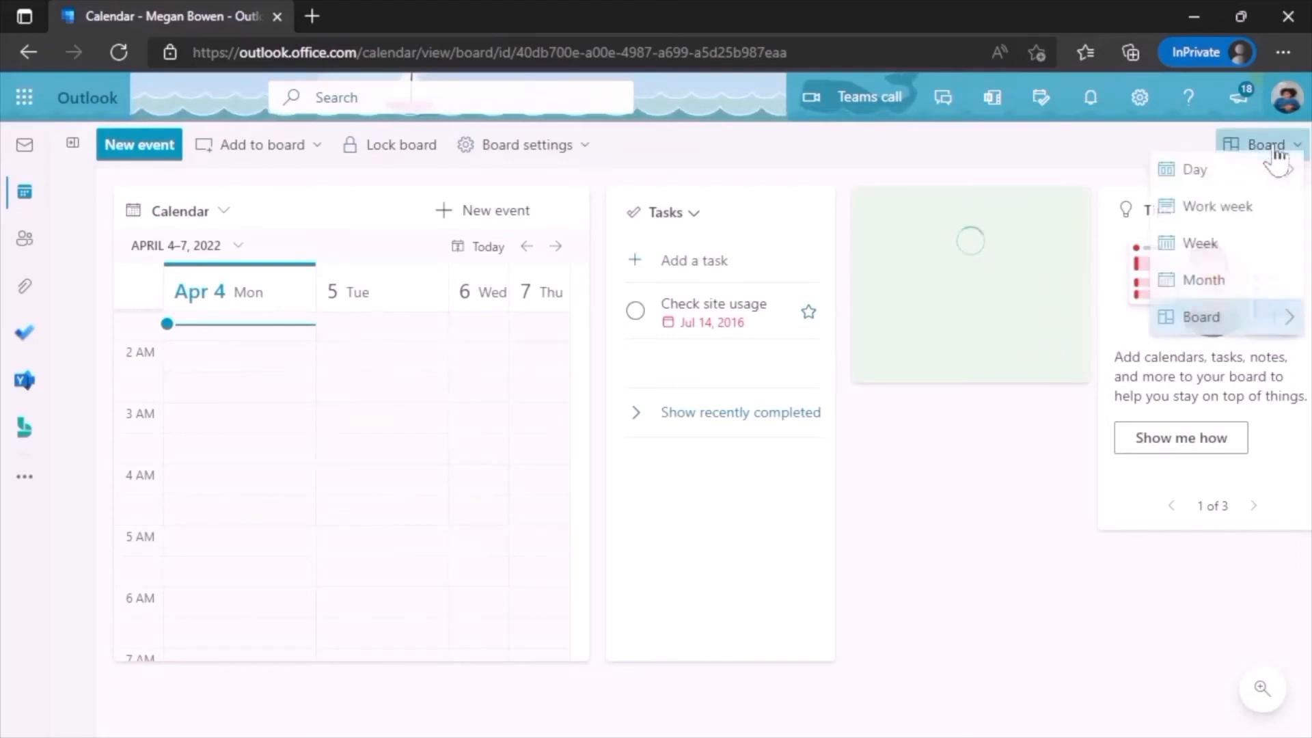
pyautogui.click(1221, 263)
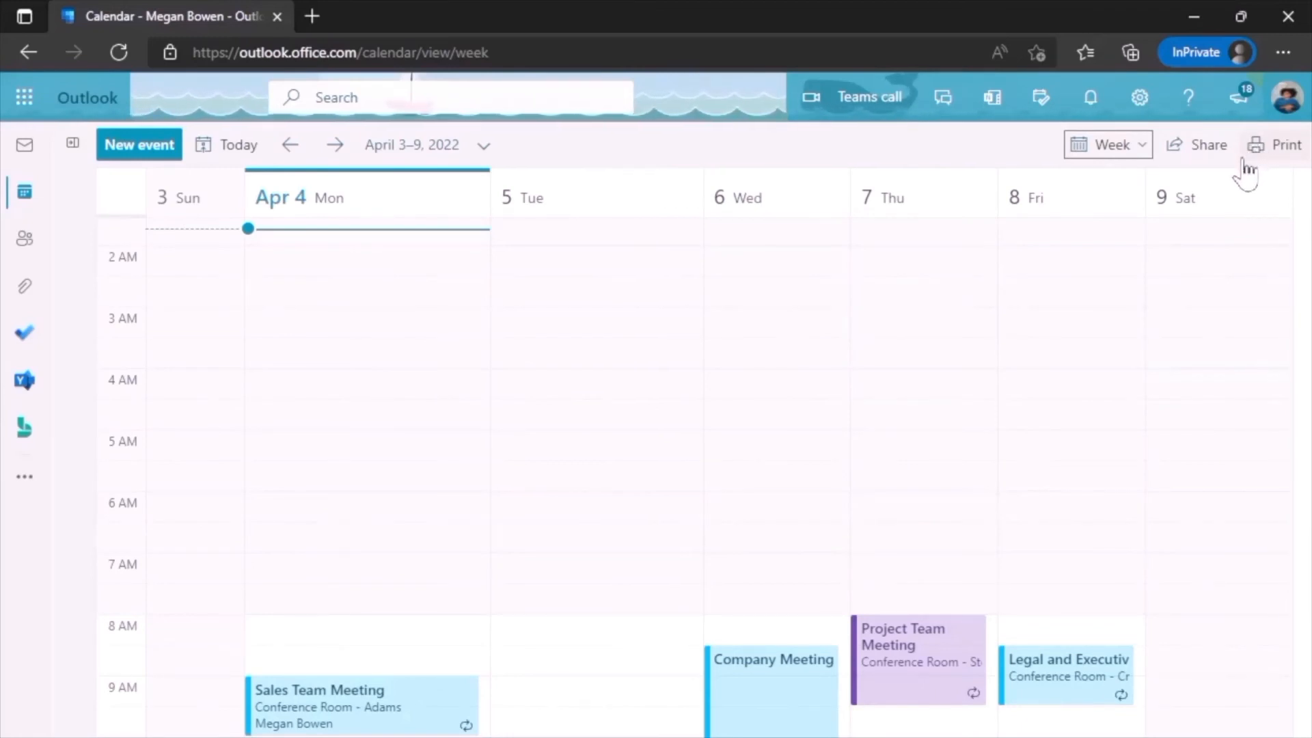
pyautogui.scroll(-6, 951, 372)
pyautogui.scroll(-2, 889, 369)
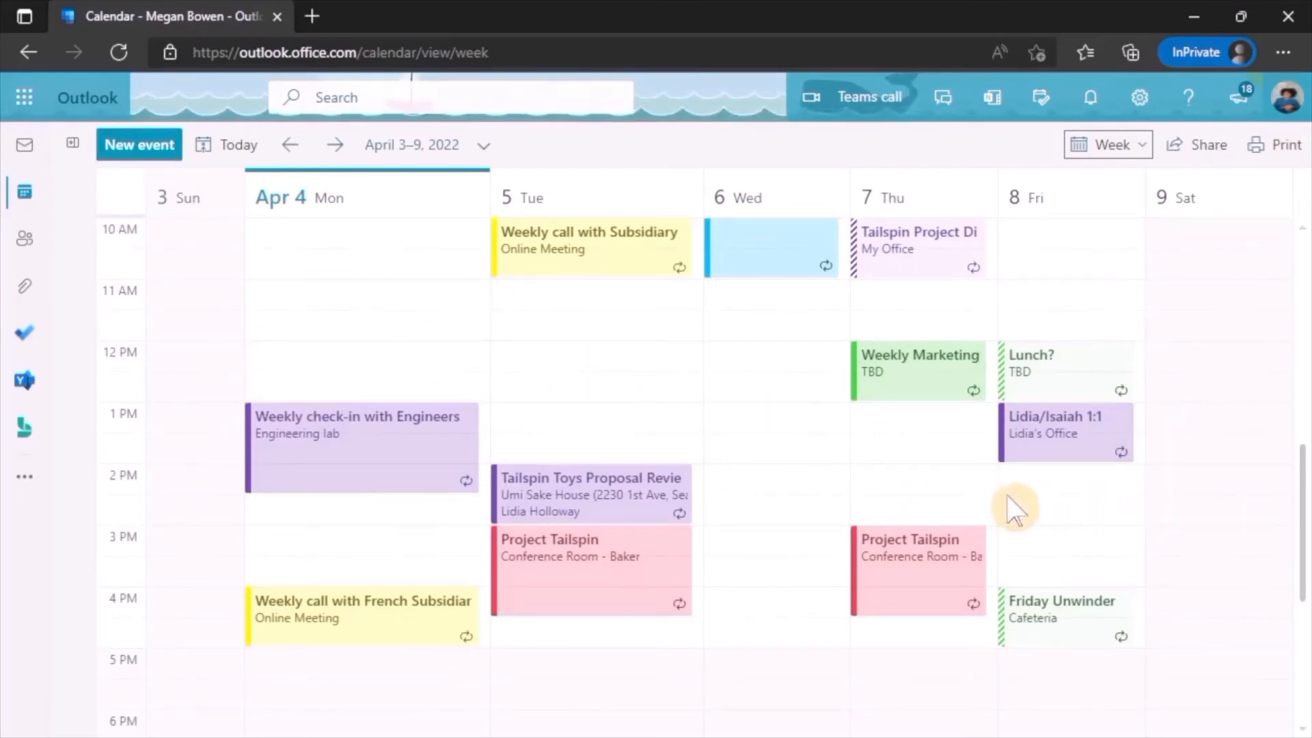
# Step: Start a new event on Monday, April 4 from 12:00 PM to 12:30 PM and open its full event form
pyautogui.click(348, 369)
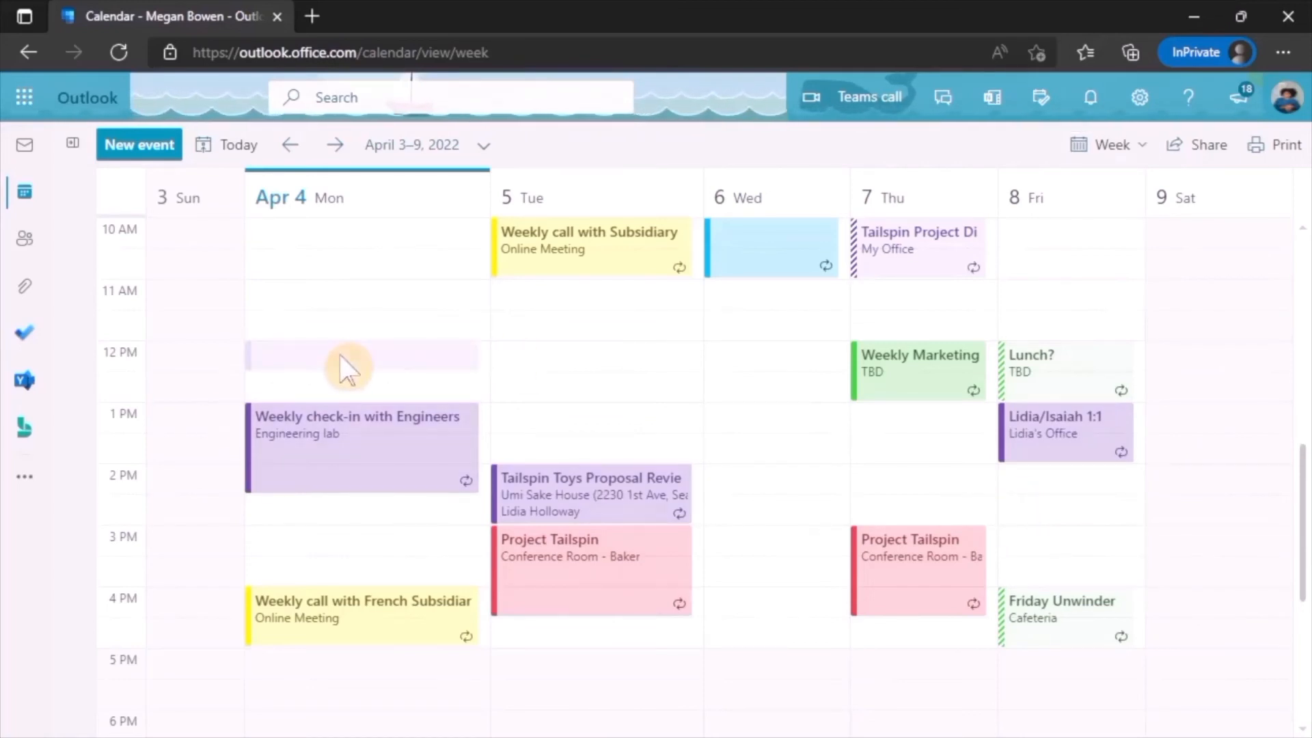
pyautogui.click(349, 369)
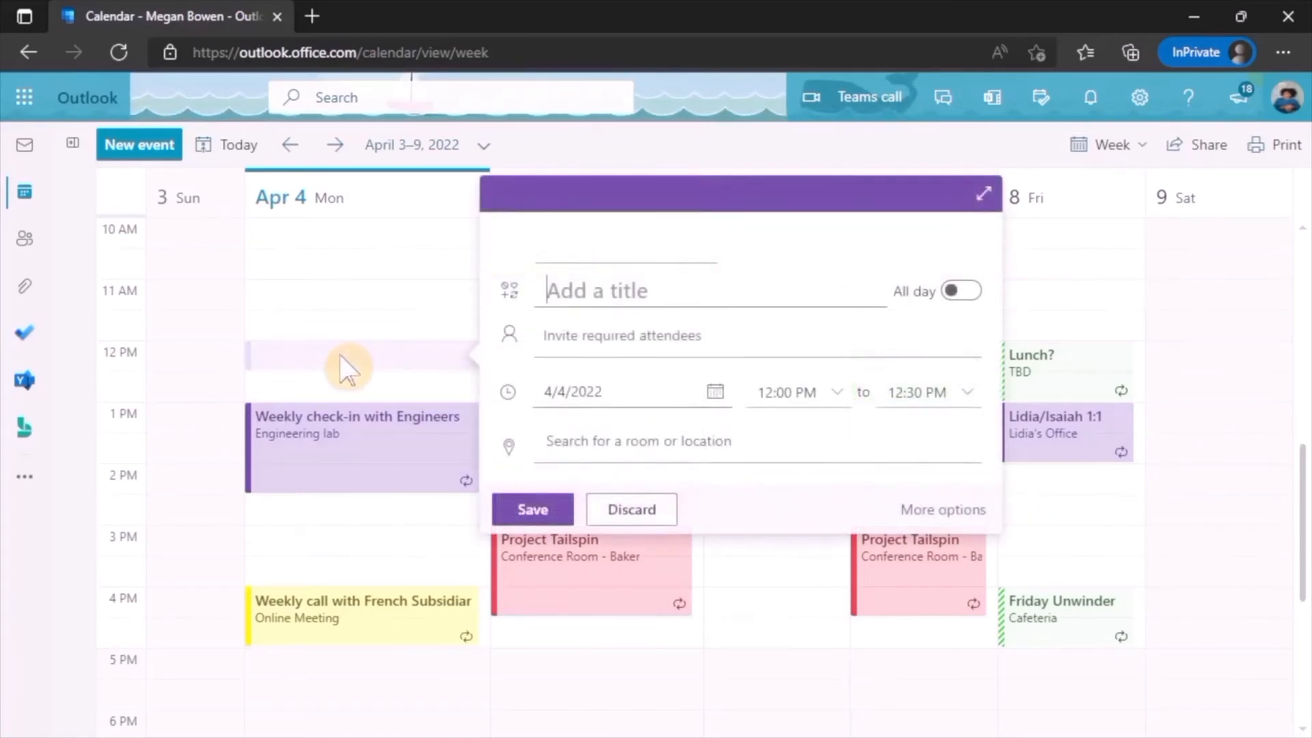
pyautogui.click(954, 512)
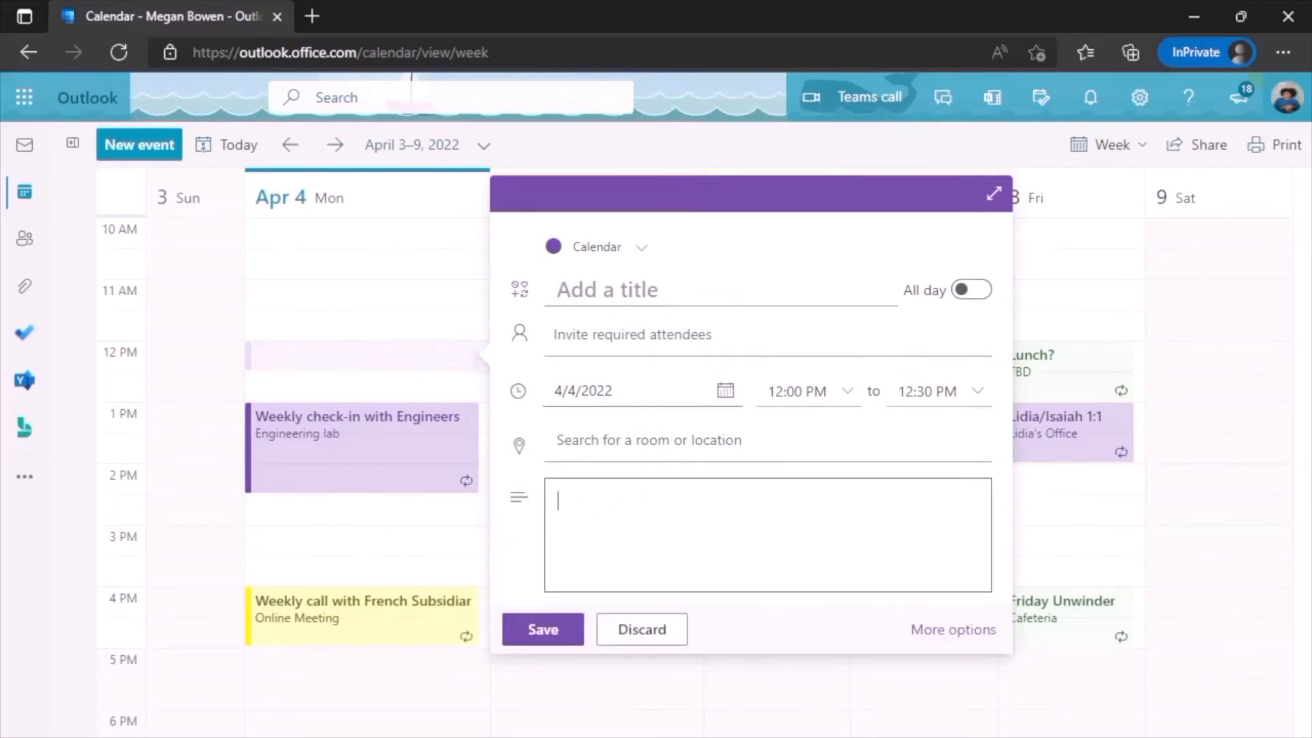
pyautogui.click(956, 630)
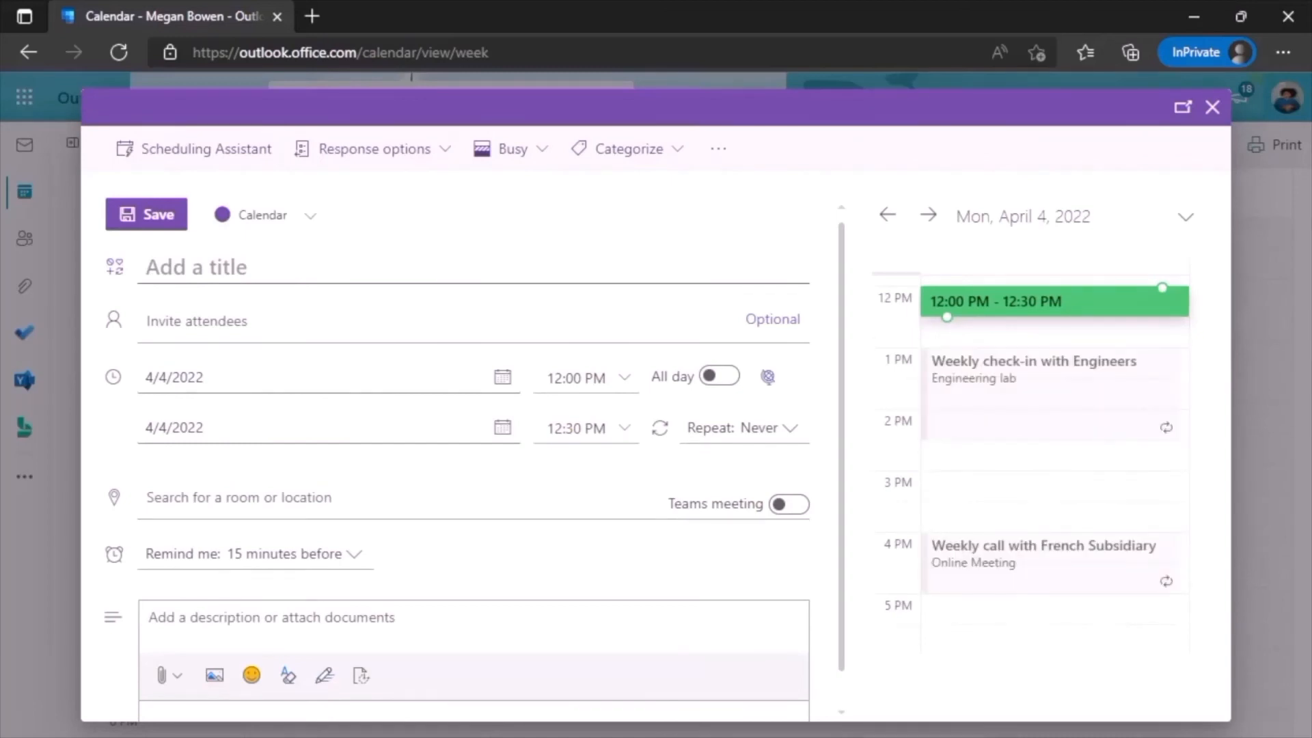
# Step: Title the new event "Sample Meeting"
pyautogui.write('Sample')
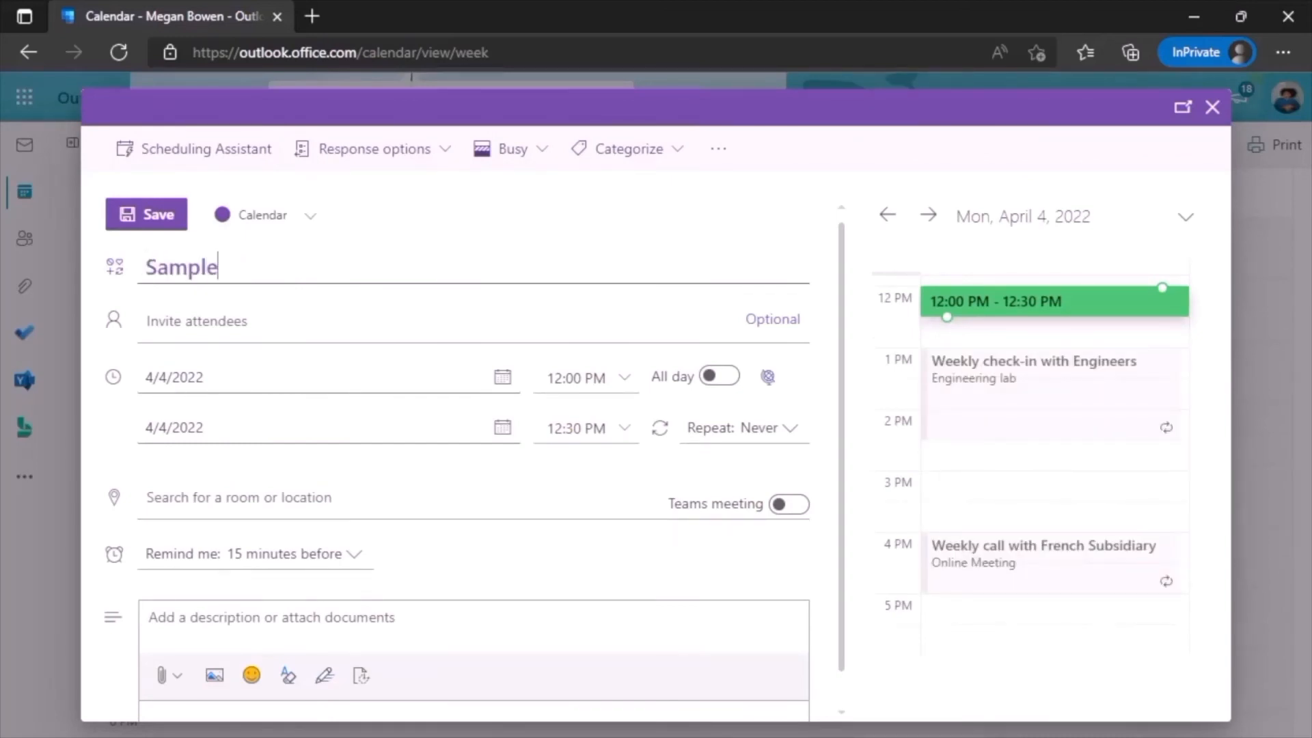
pyautogui.write('Meeting')
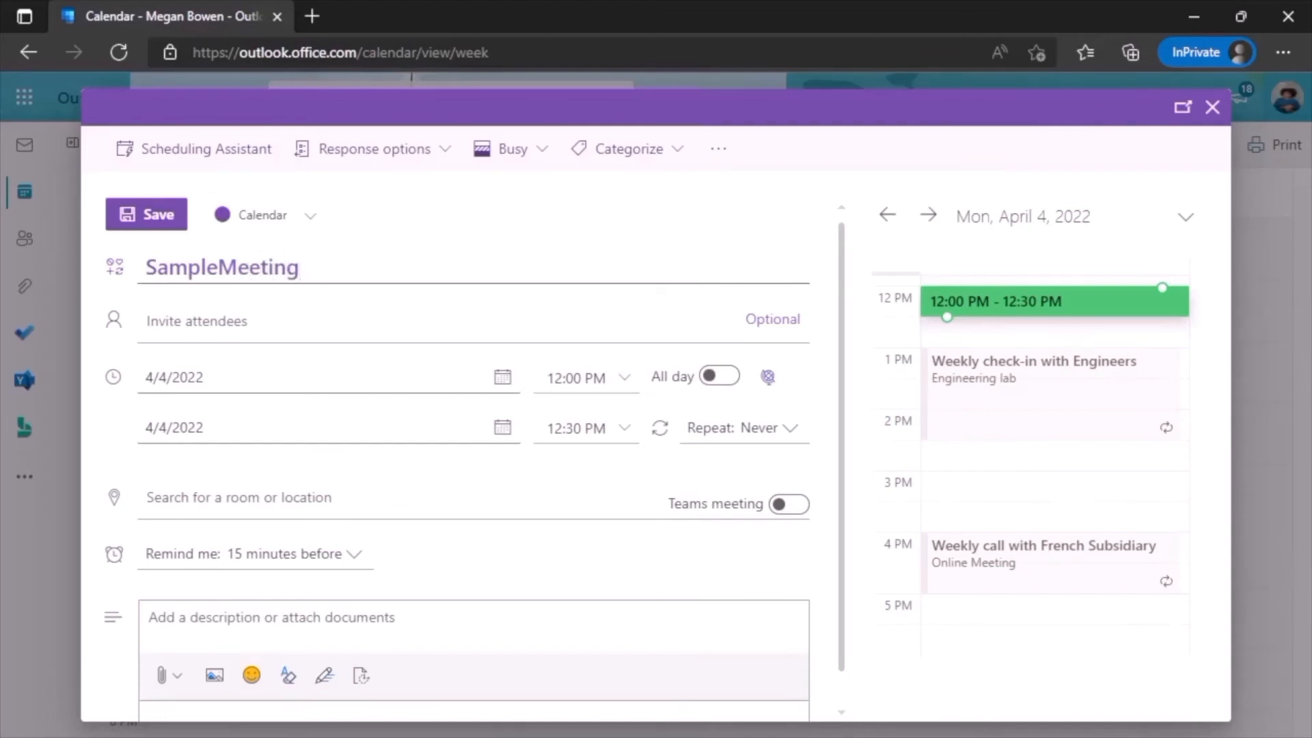
pyautogui.scroll(-1, 474, 459)
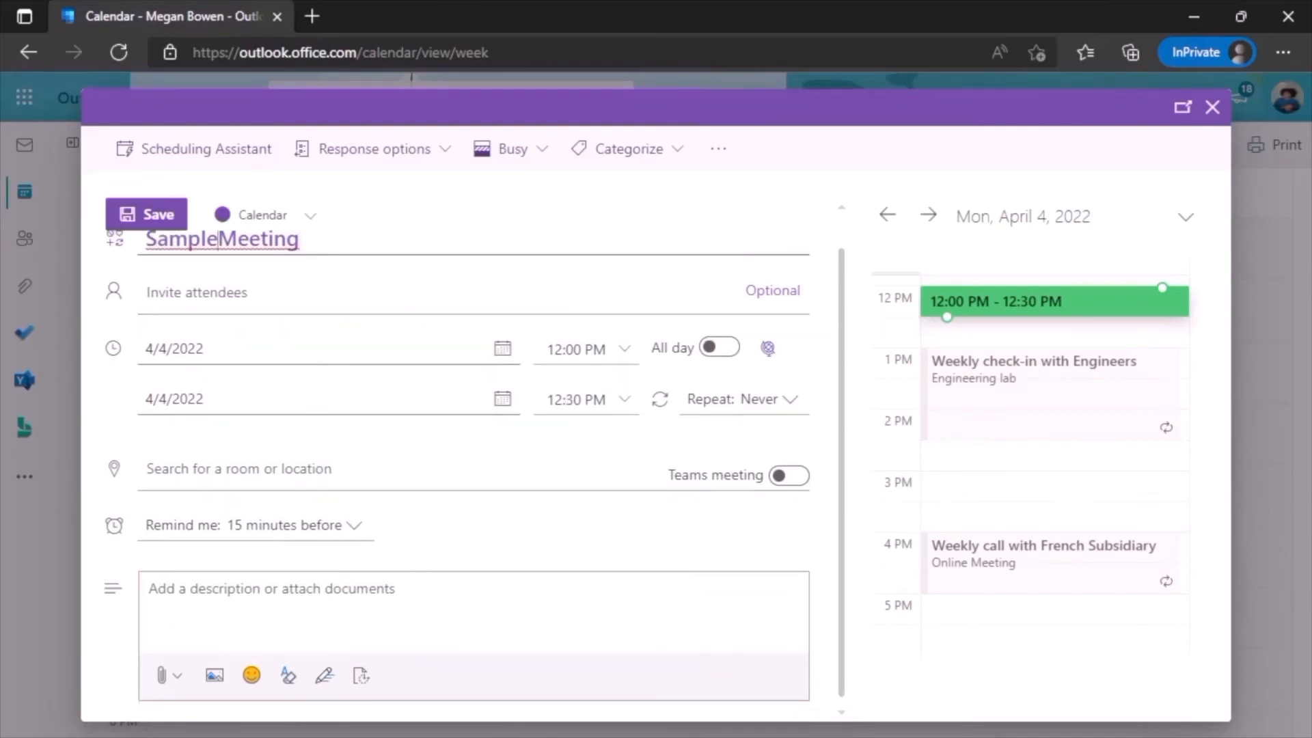
# Step: Invite two individual colleagues from the suggested contacts as attendees of the Sample Meeting
pyautogui.press('Tab')
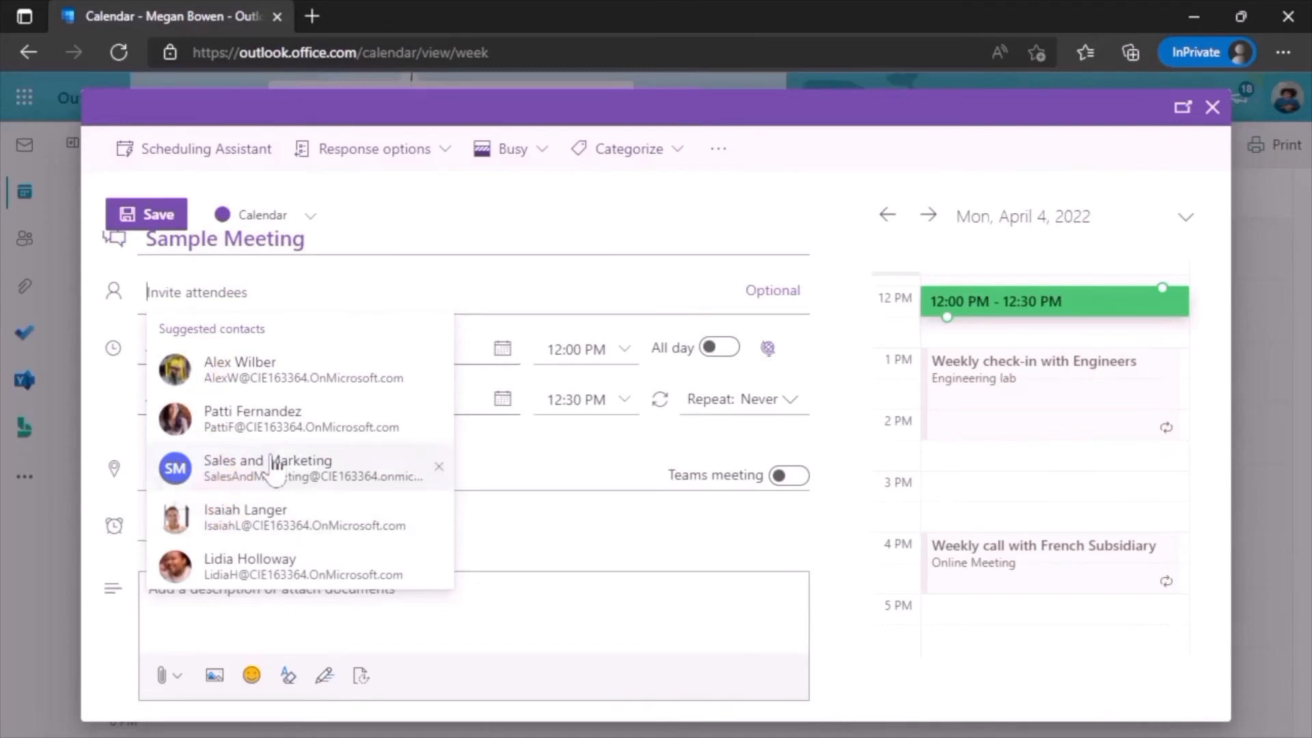
pyautogui.click(253, 418)
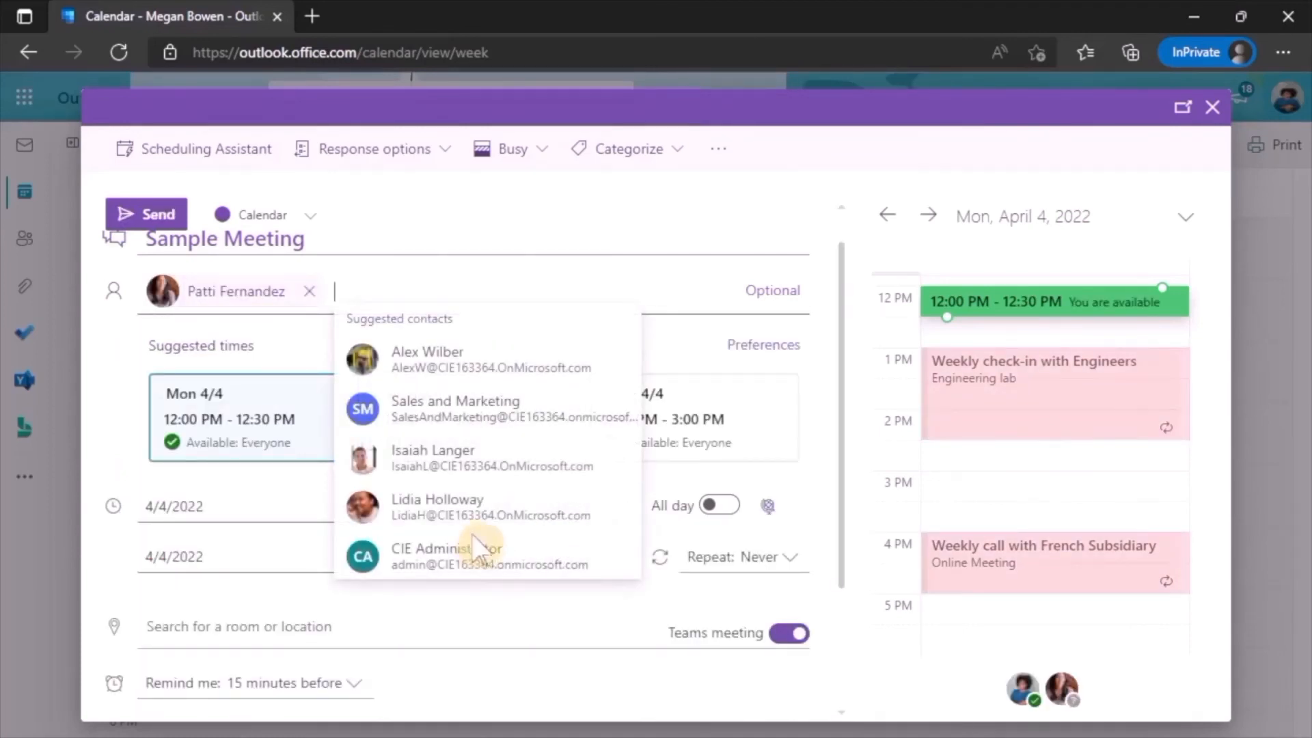
pyautogui.scroll(-2, 526, 478)
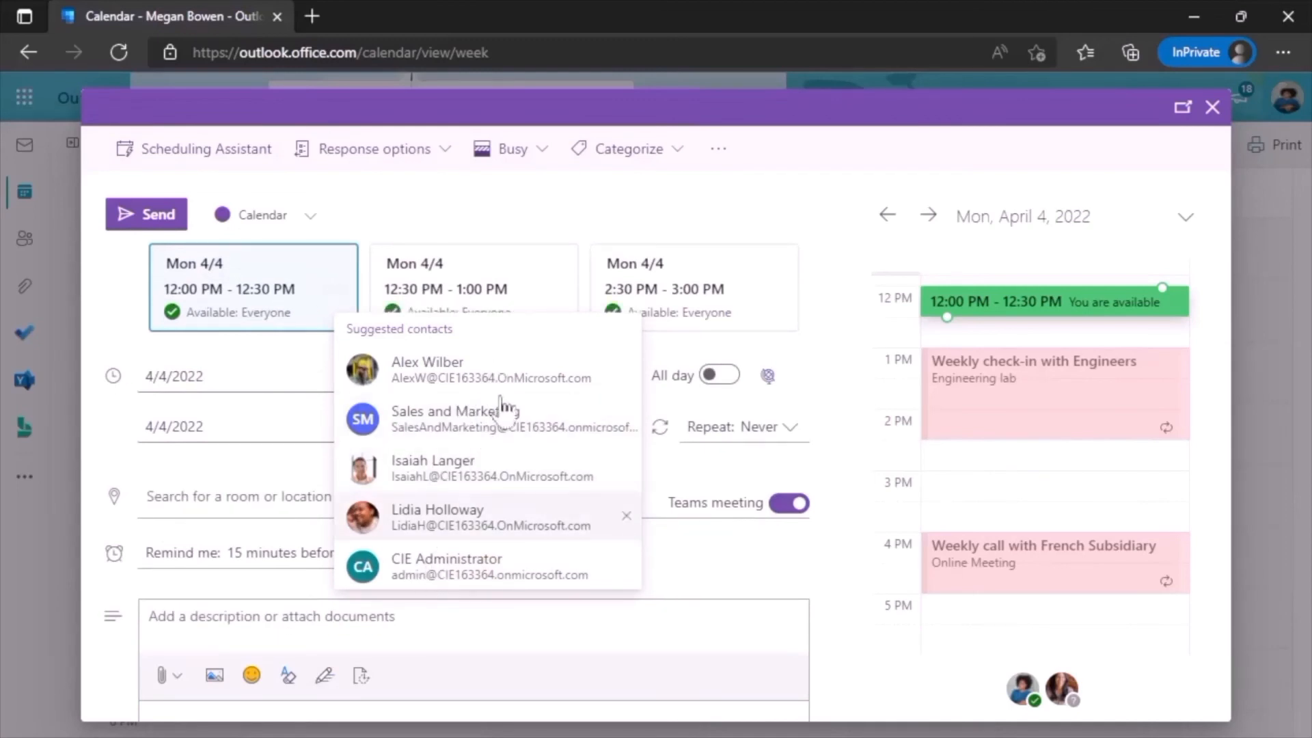
pyautogui.click(485, 376)
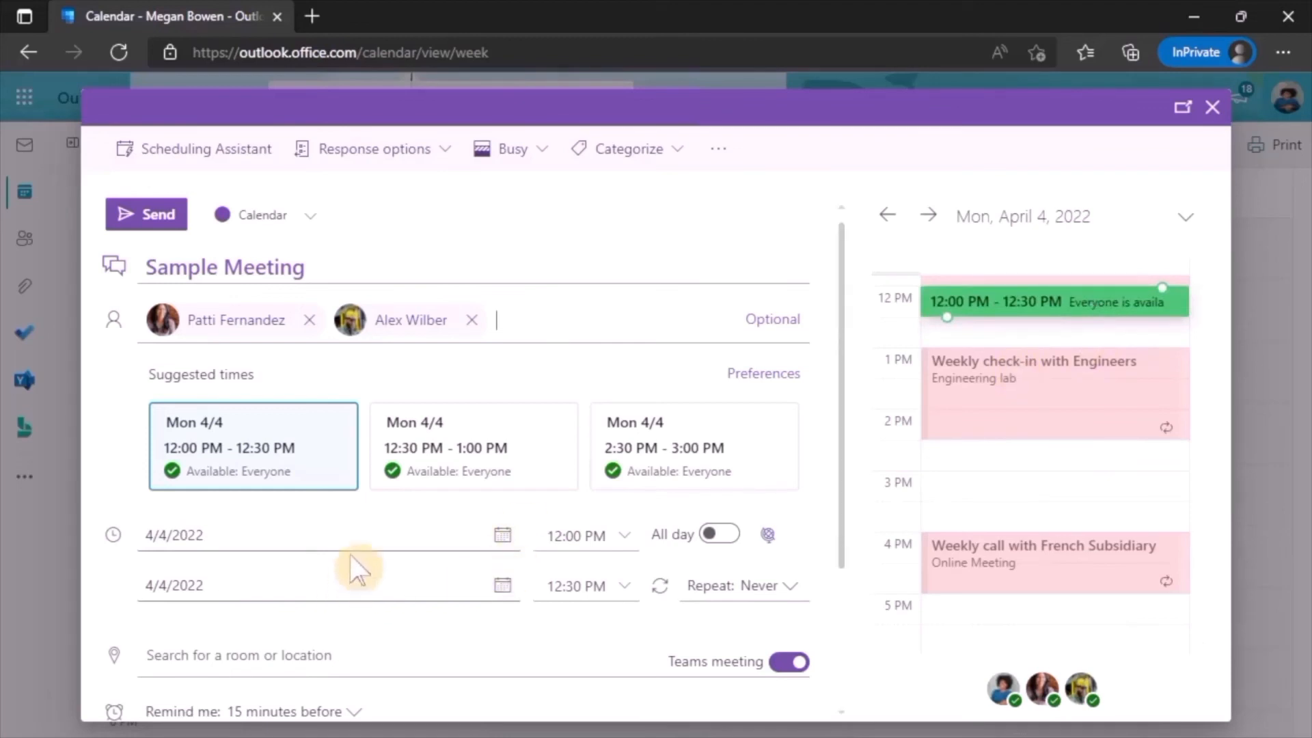
# Step: Move the Sample Meeting to April 14, 2022 and set its start time to 1:00 PM
pyautogui.click(502, 536)
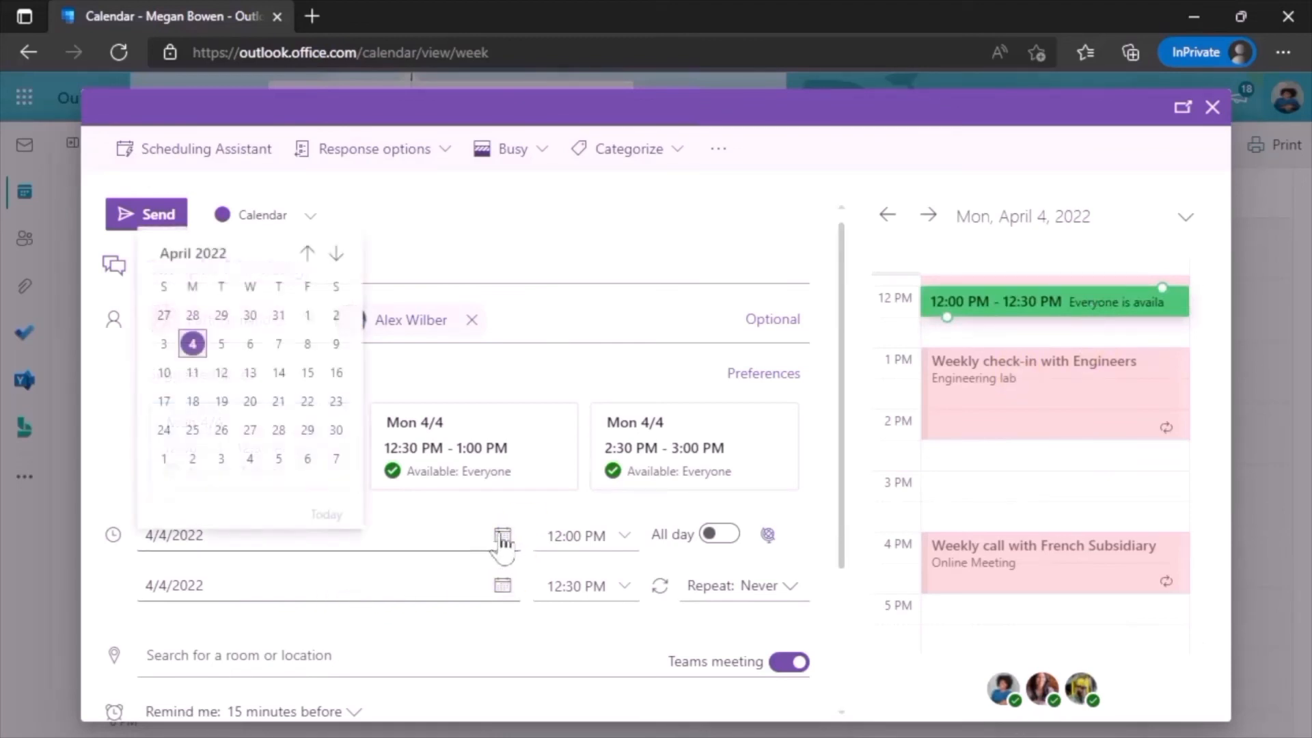
pyautogui.click(279, 364)
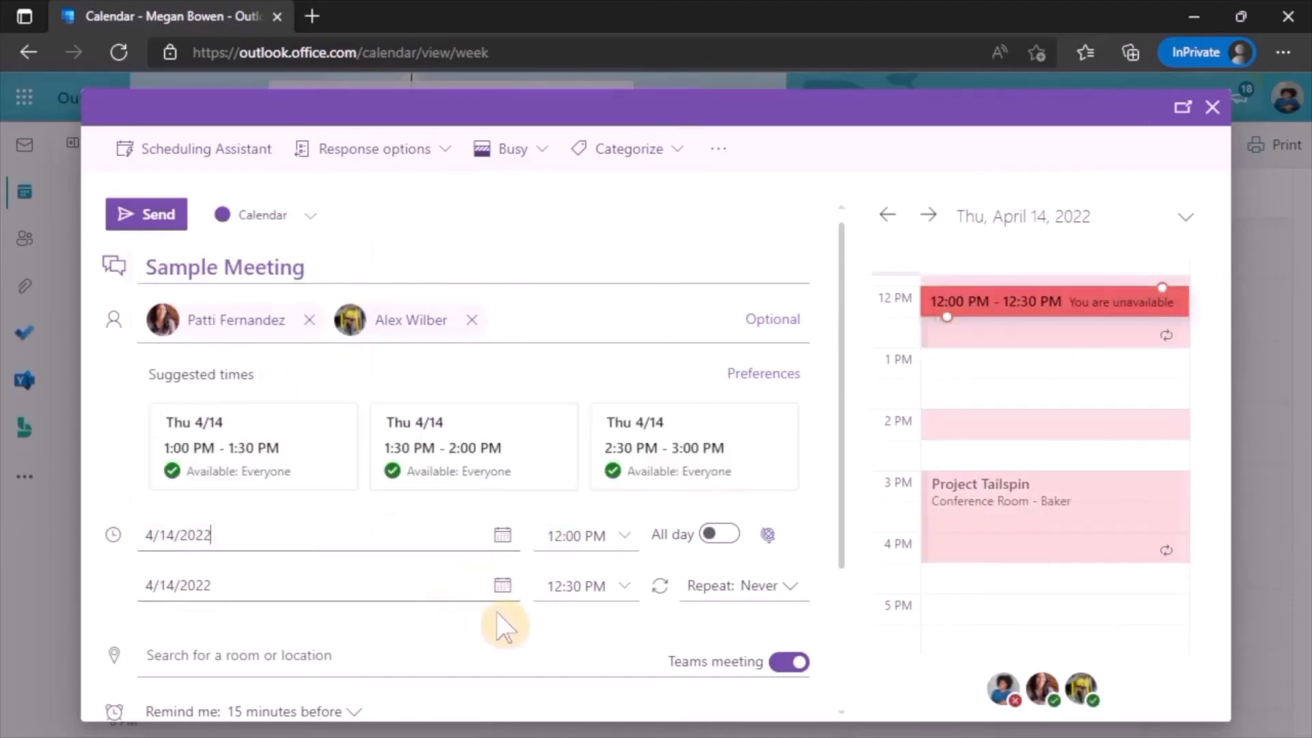
pyautogui.click(616, 540)
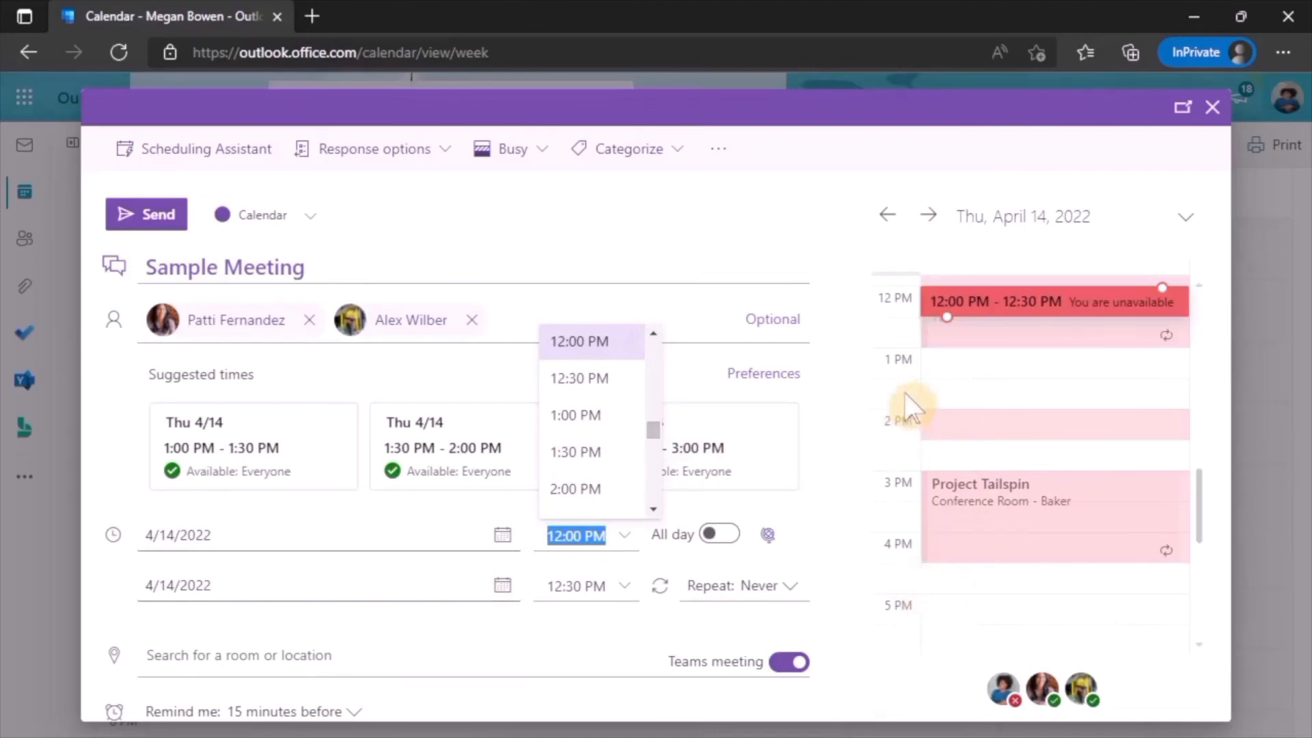
pyautogui.click(584, 418)
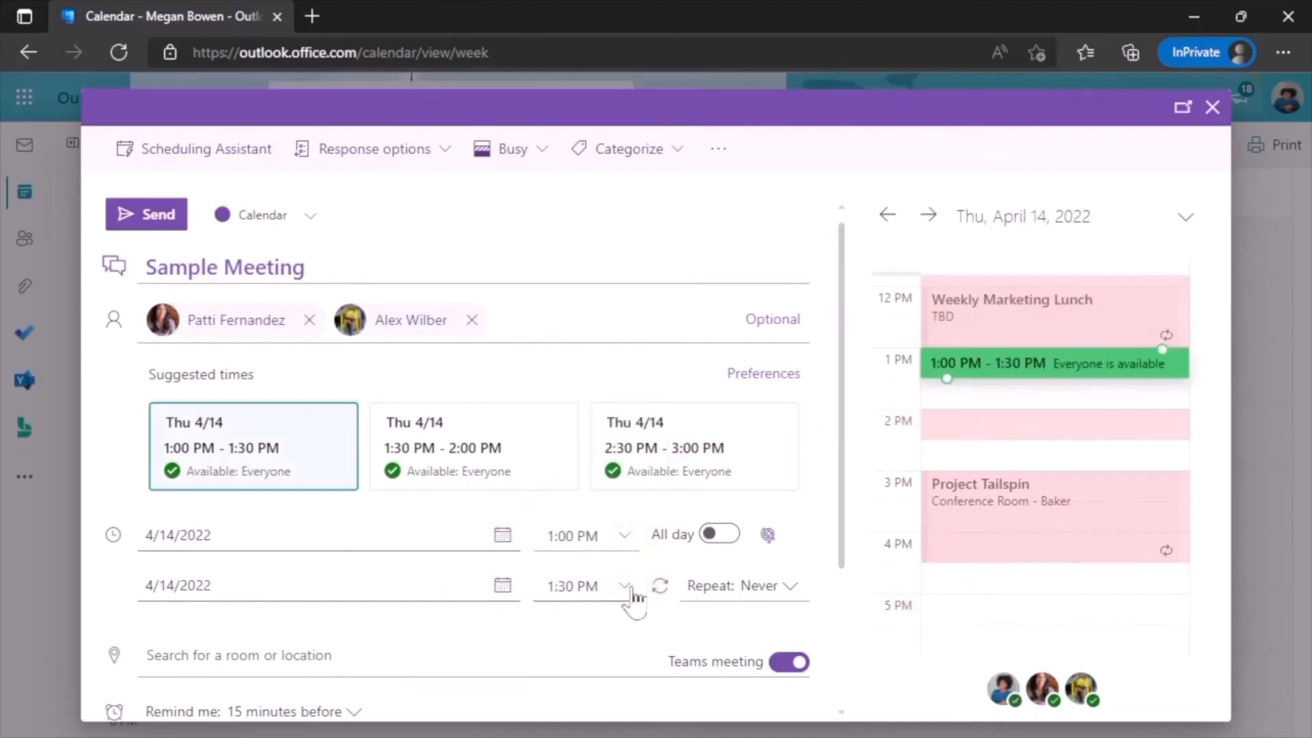
pyautogui.scroll(-2, 832, 461)
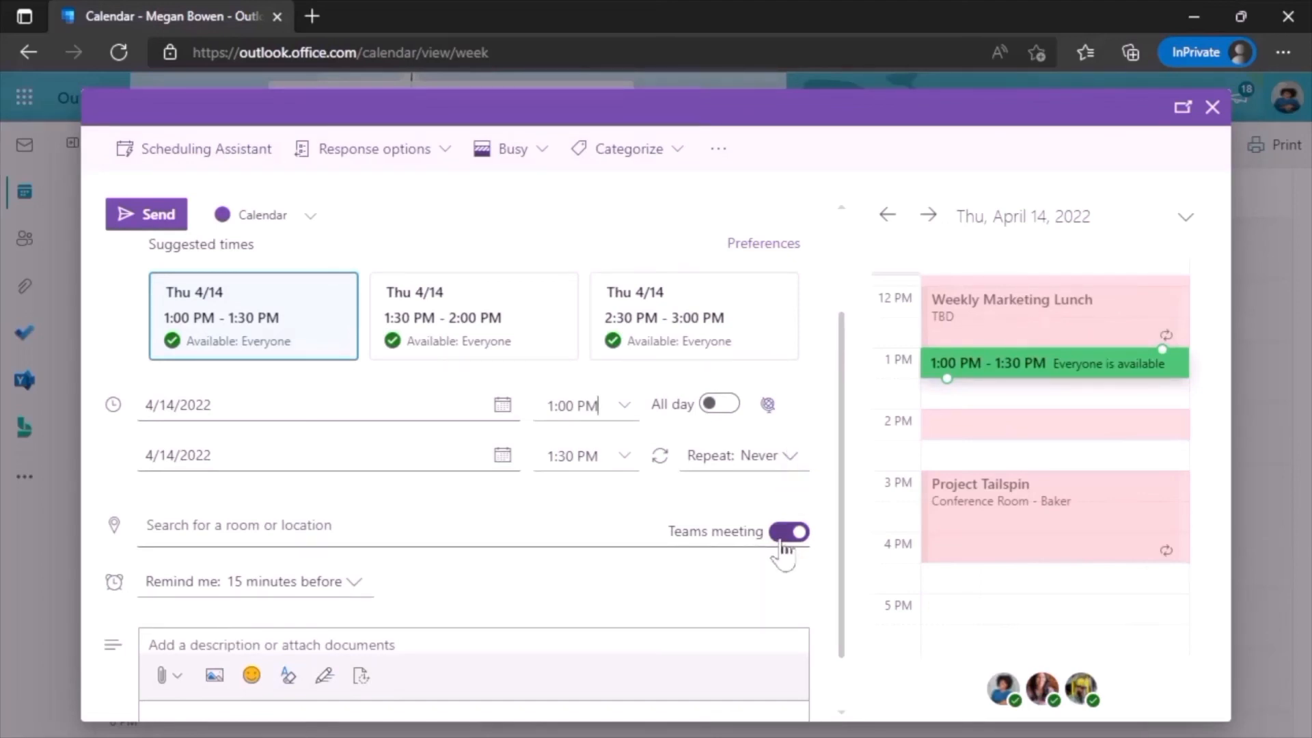
# Step: Review the Sample Meeting's reminder time choices and show the text formatting options for its description
pyautogui.scroll(-1, 785, 546)
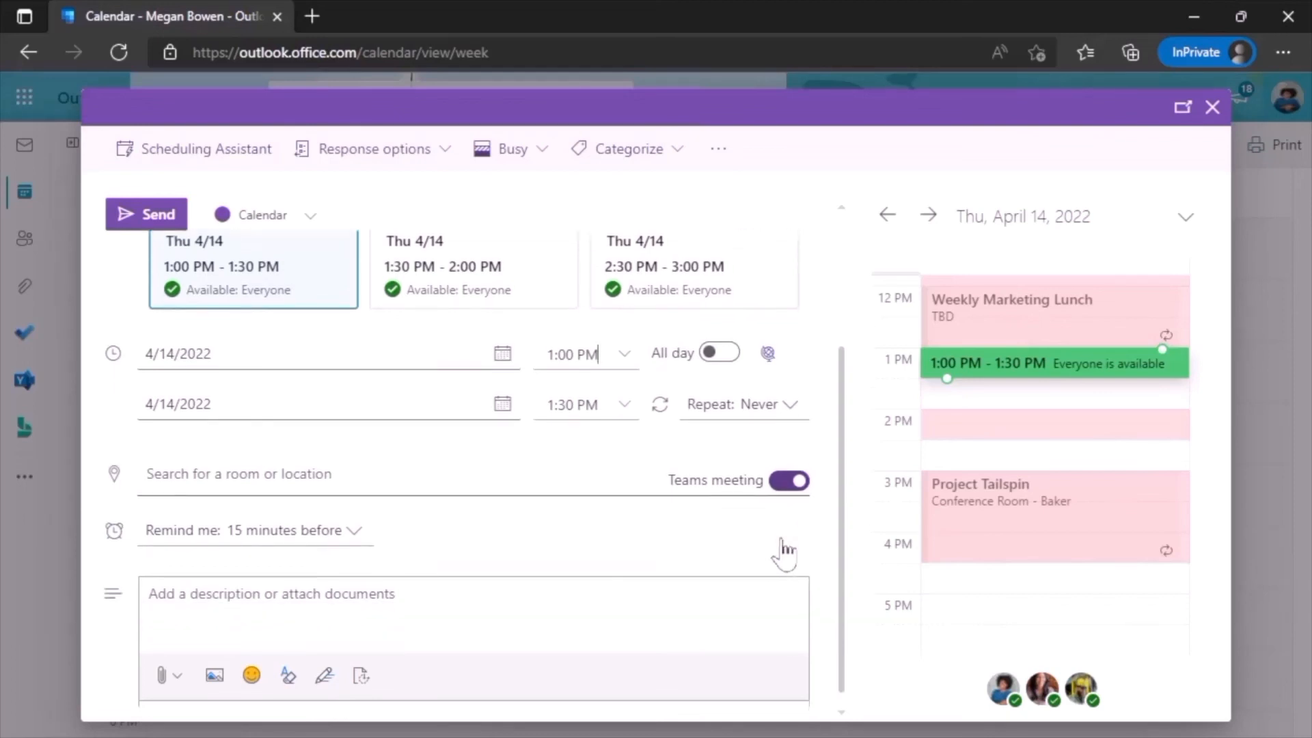
pyautogui.click(362, 539)
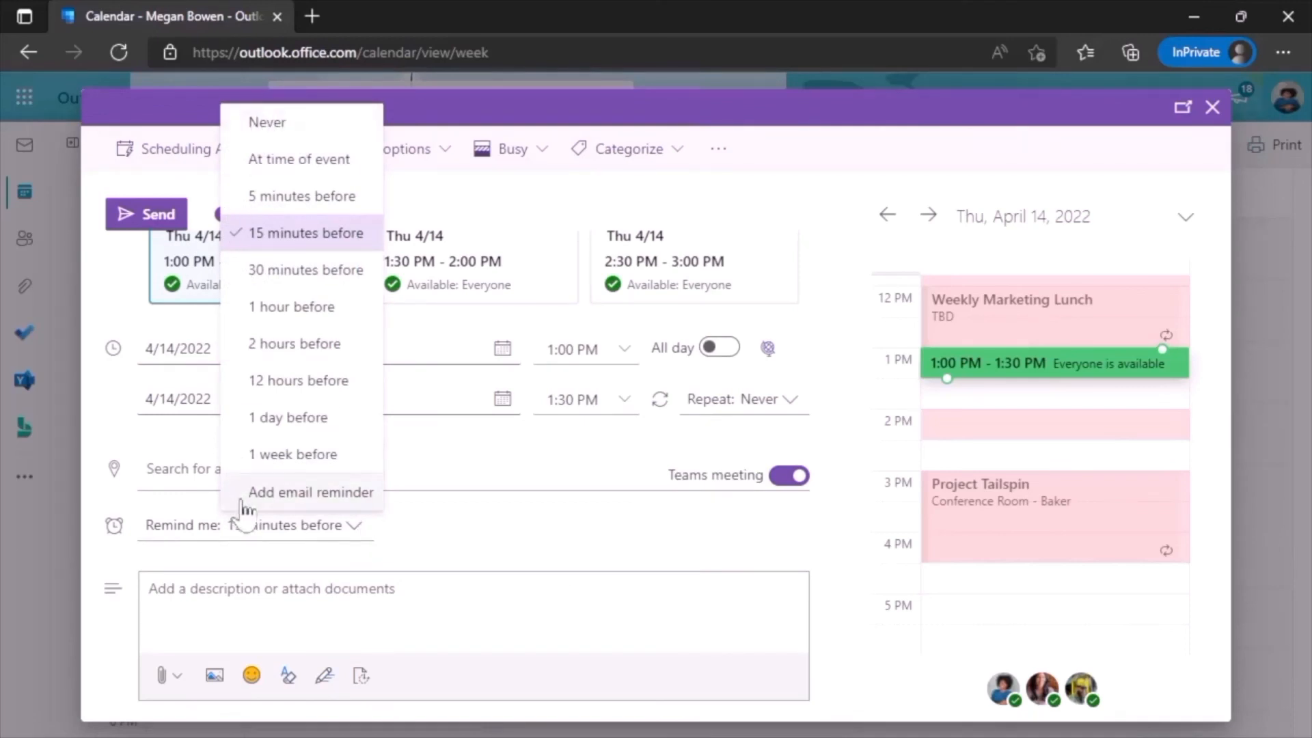
pyautogui.click(547, 538)
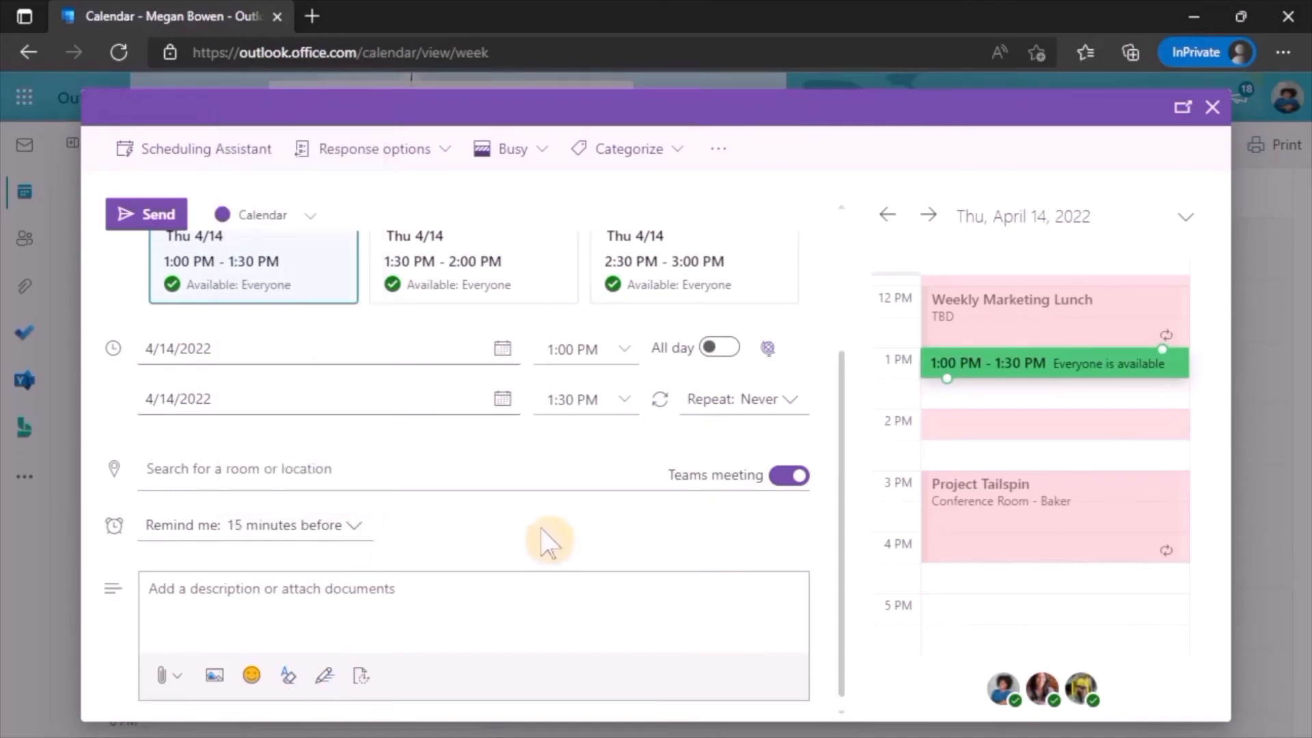
pyautogui.click(288, 675)
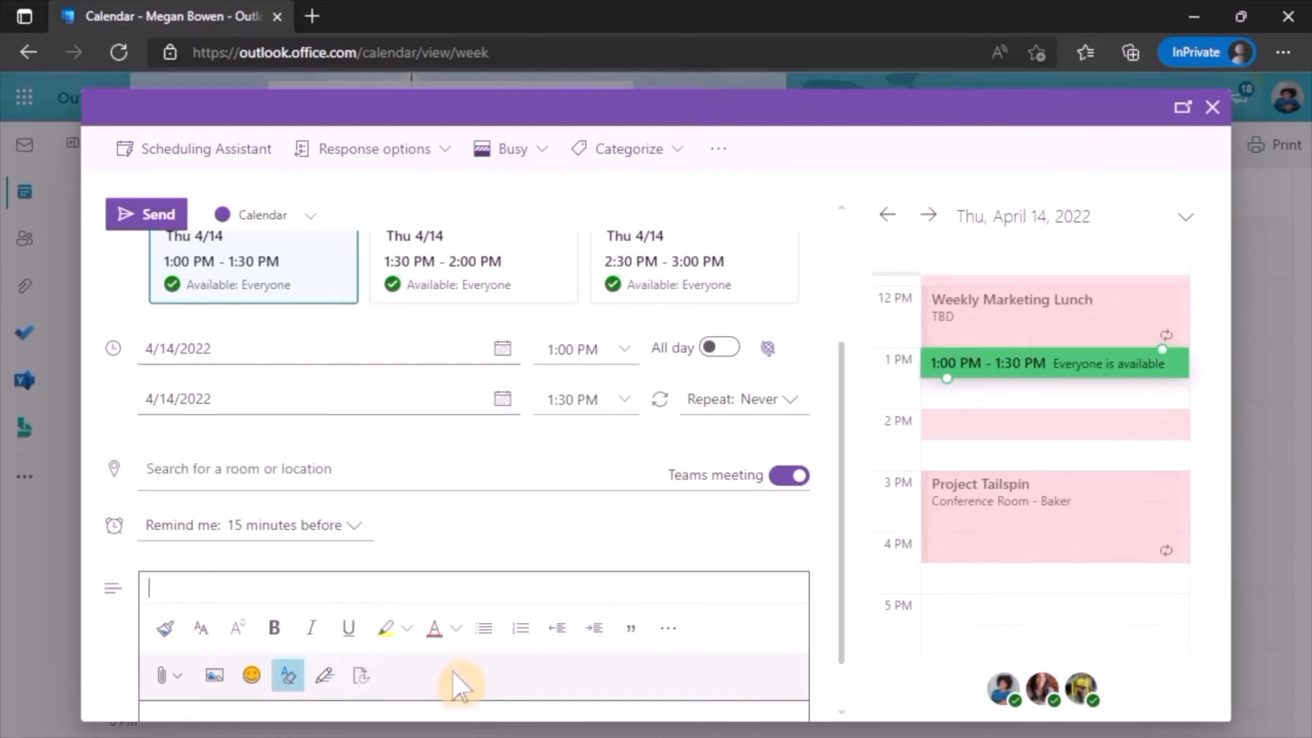
pyautogui.scroll(-1, 458, 679)
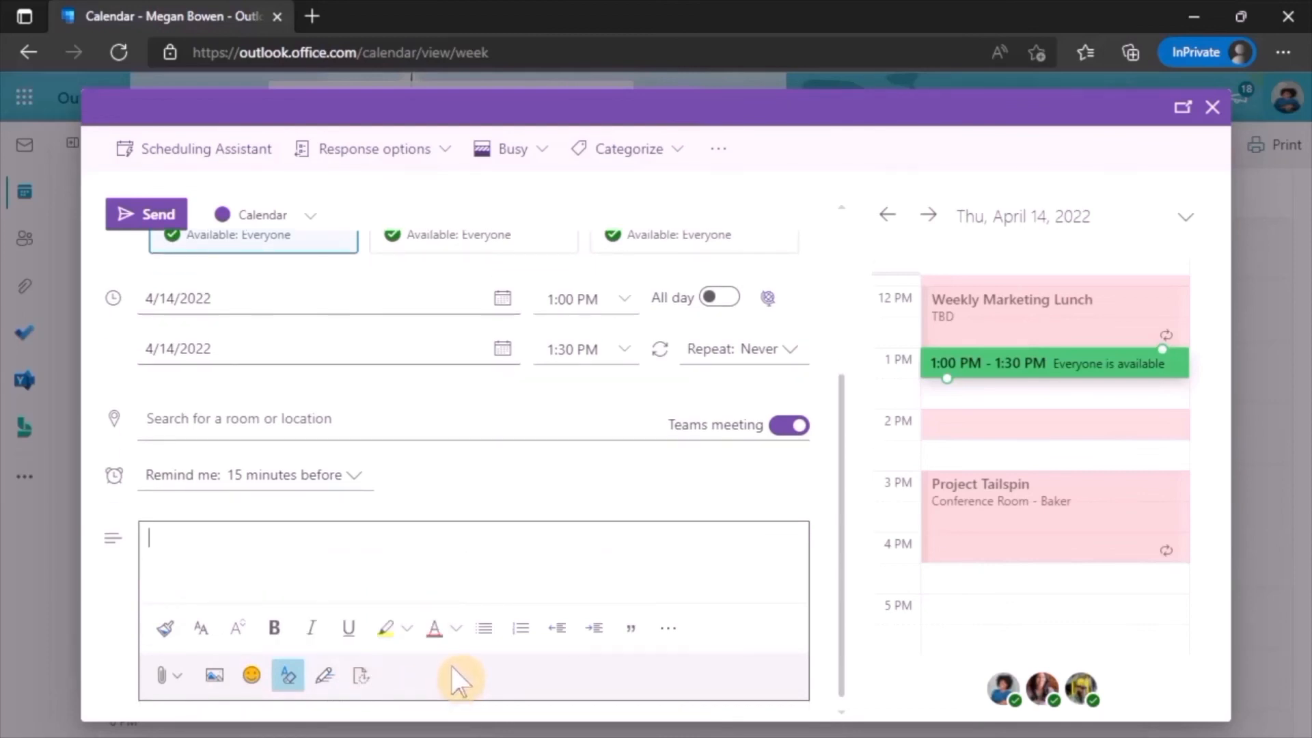
pyautogui.scroll(3, 459, 680)
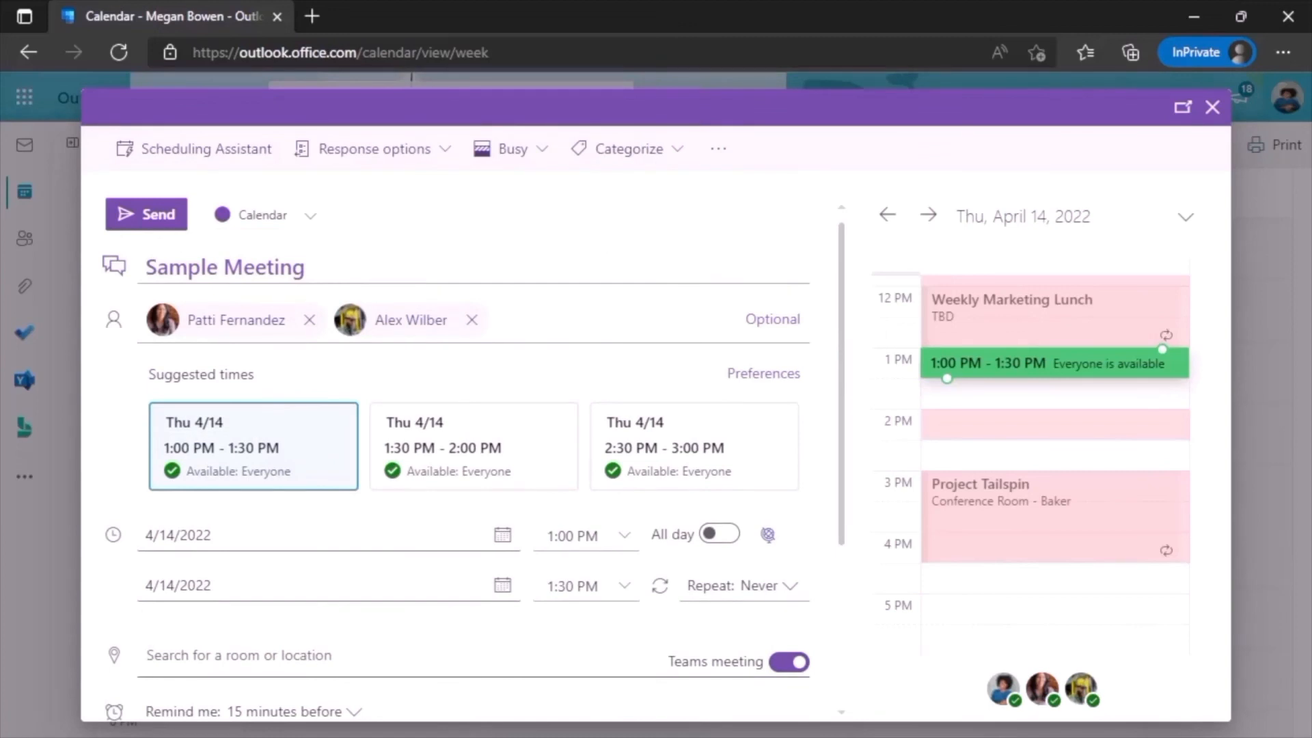
# Step: Examine attendee availability in the Scheduling Assistant and review the meeting's response, show-as status, category and additional options
pyautogui.click(182, 149)
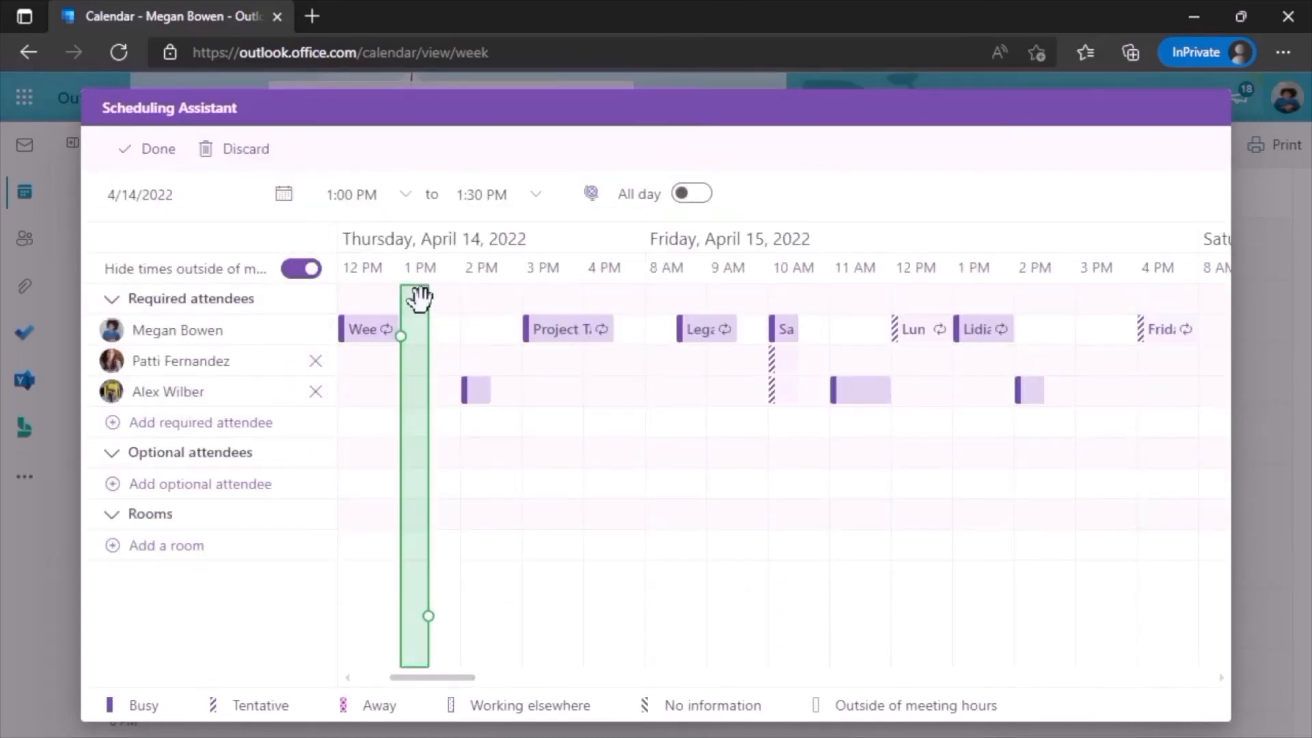
pyautogui.click(155, 162)
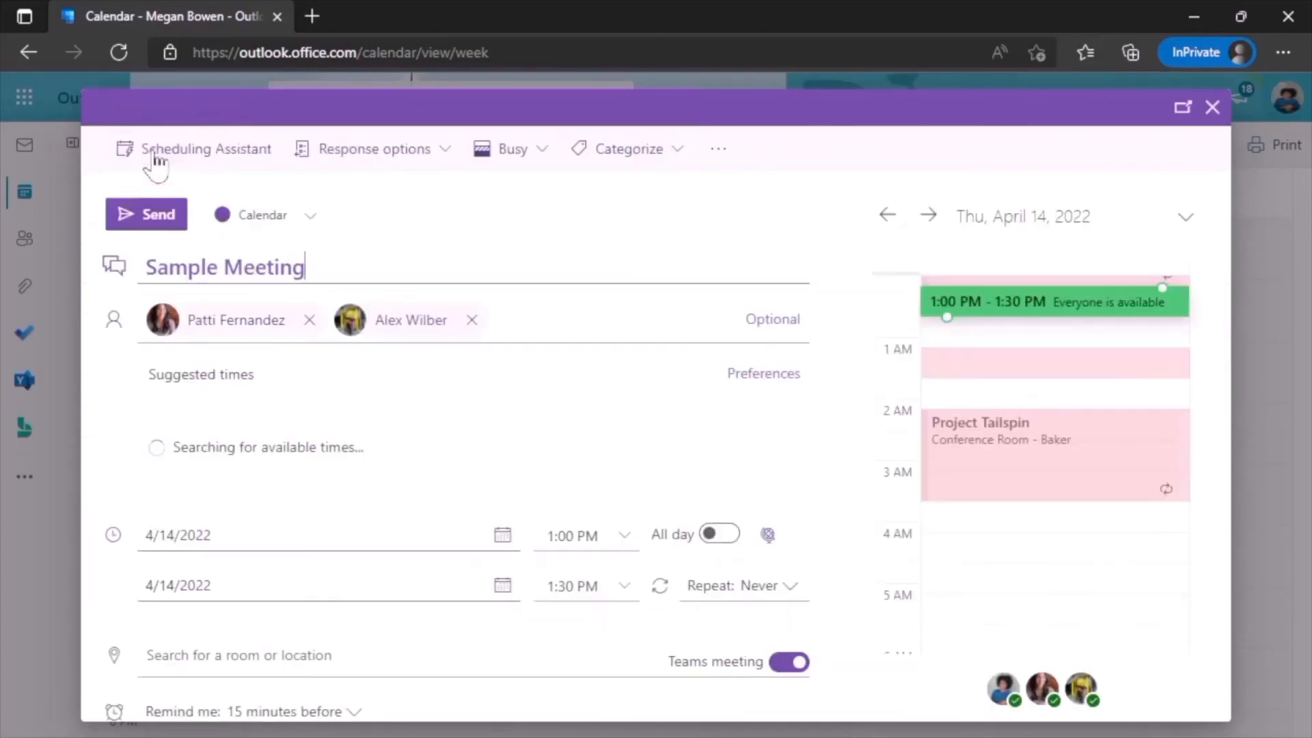
pyautogui.click(445, 153)
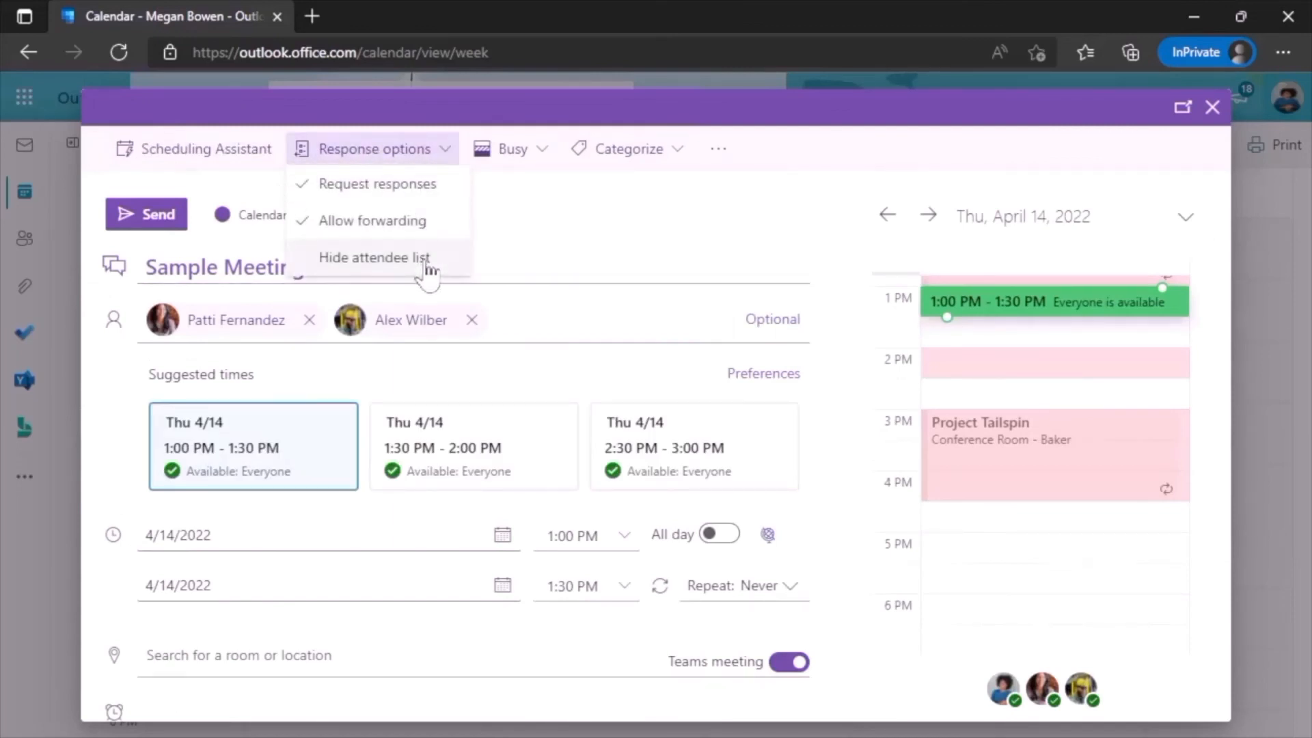
pyautogui.click(543, 152)
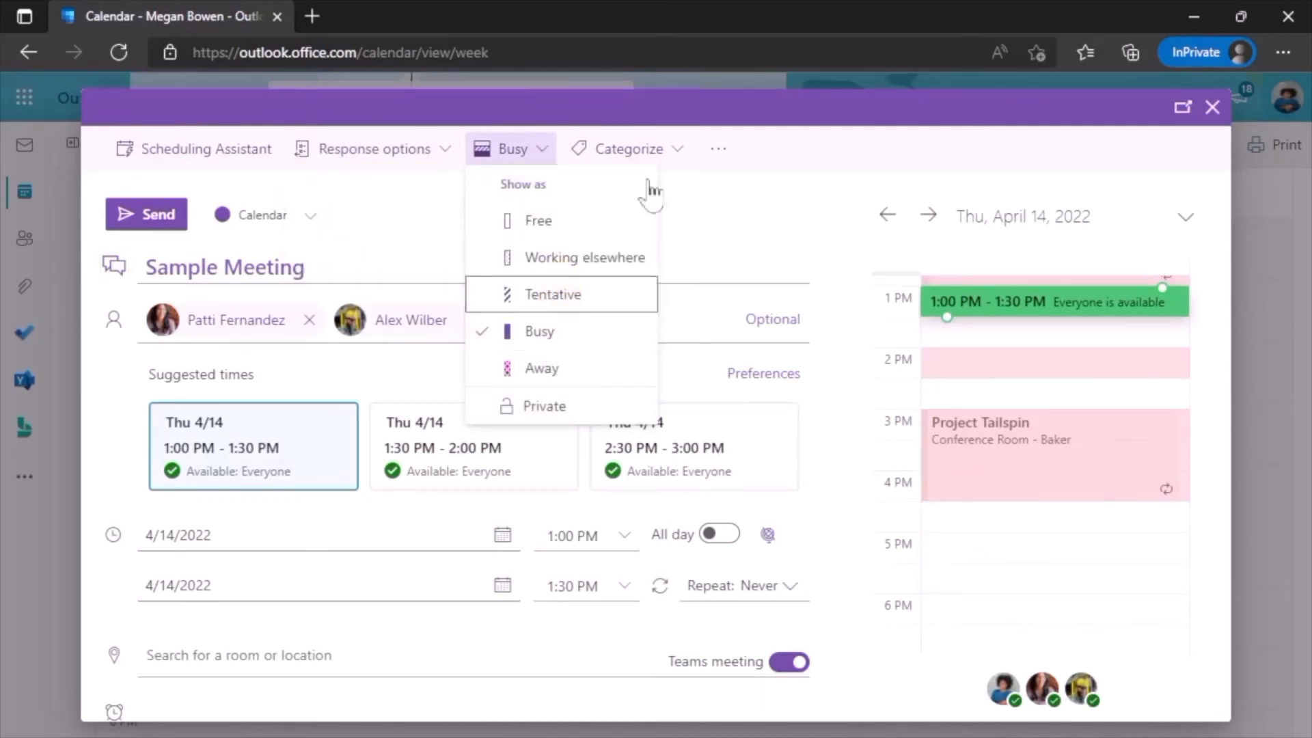
pyautogui.click(680, 155)
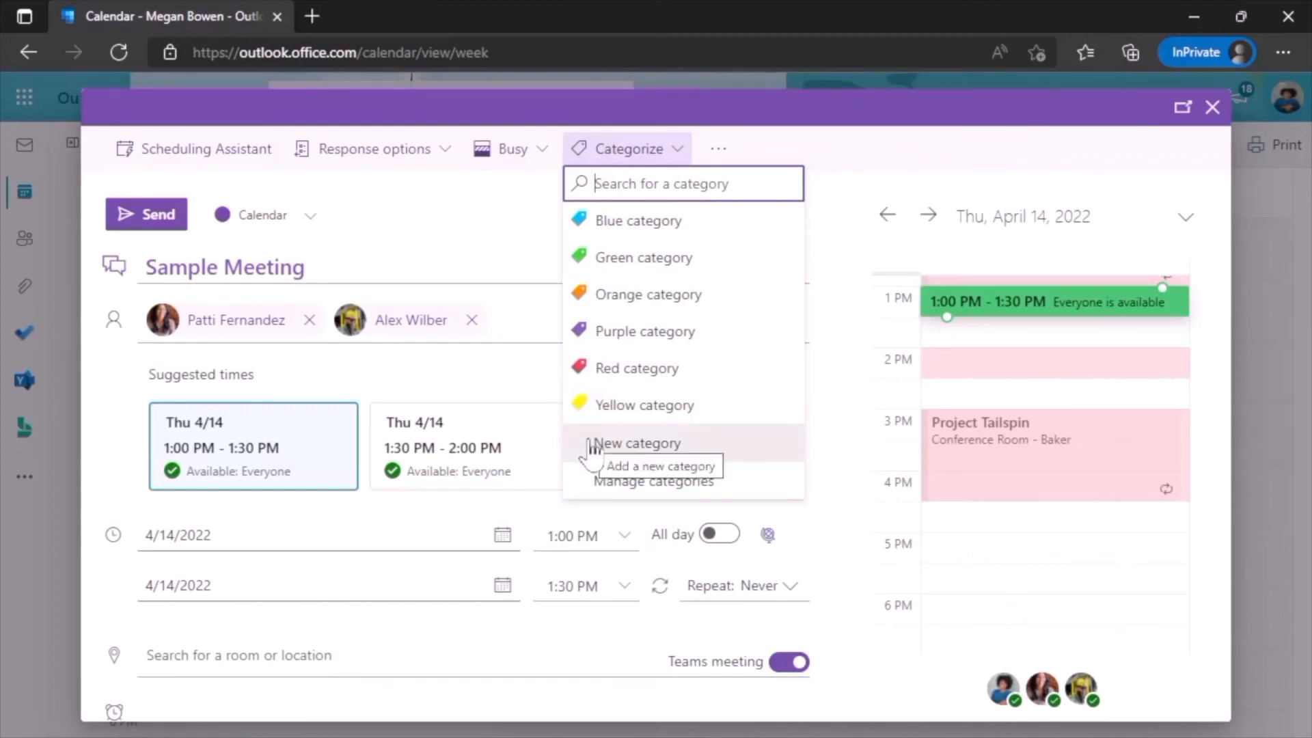
pyautogui.click(723, 157)
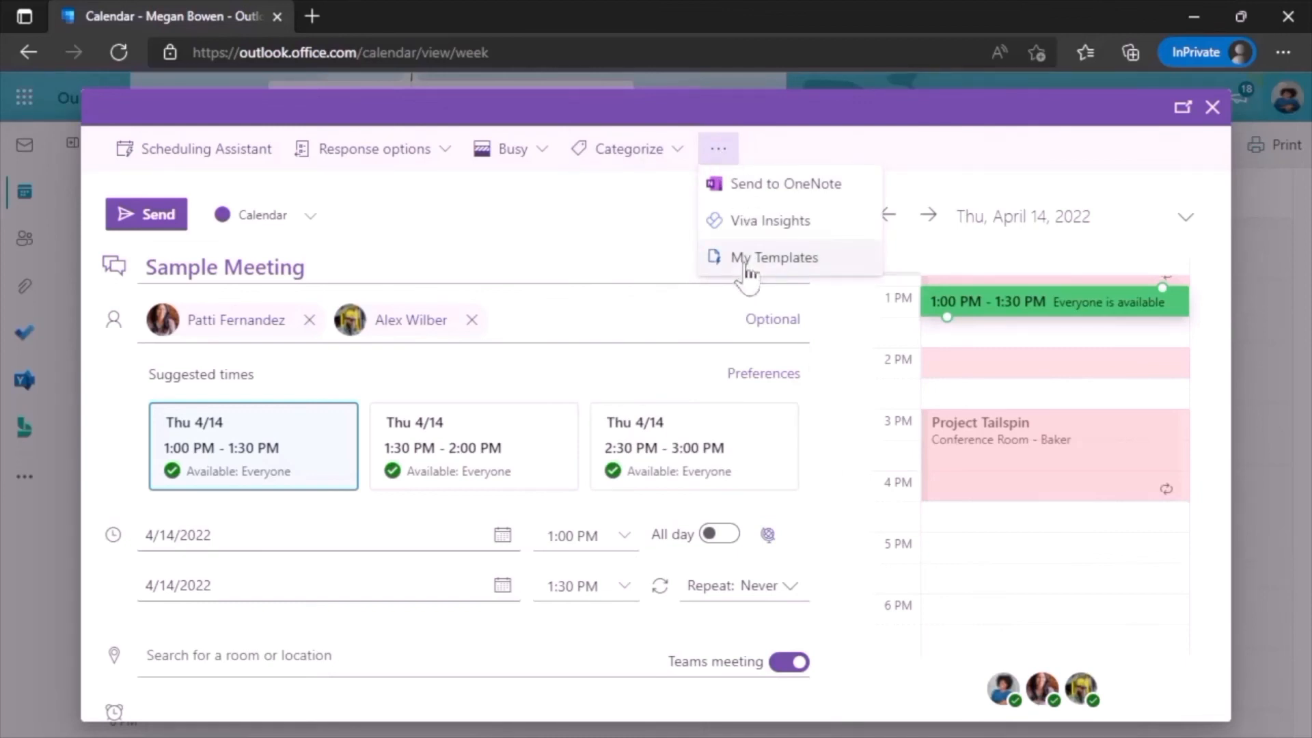
pyautogui.click(664, 253)
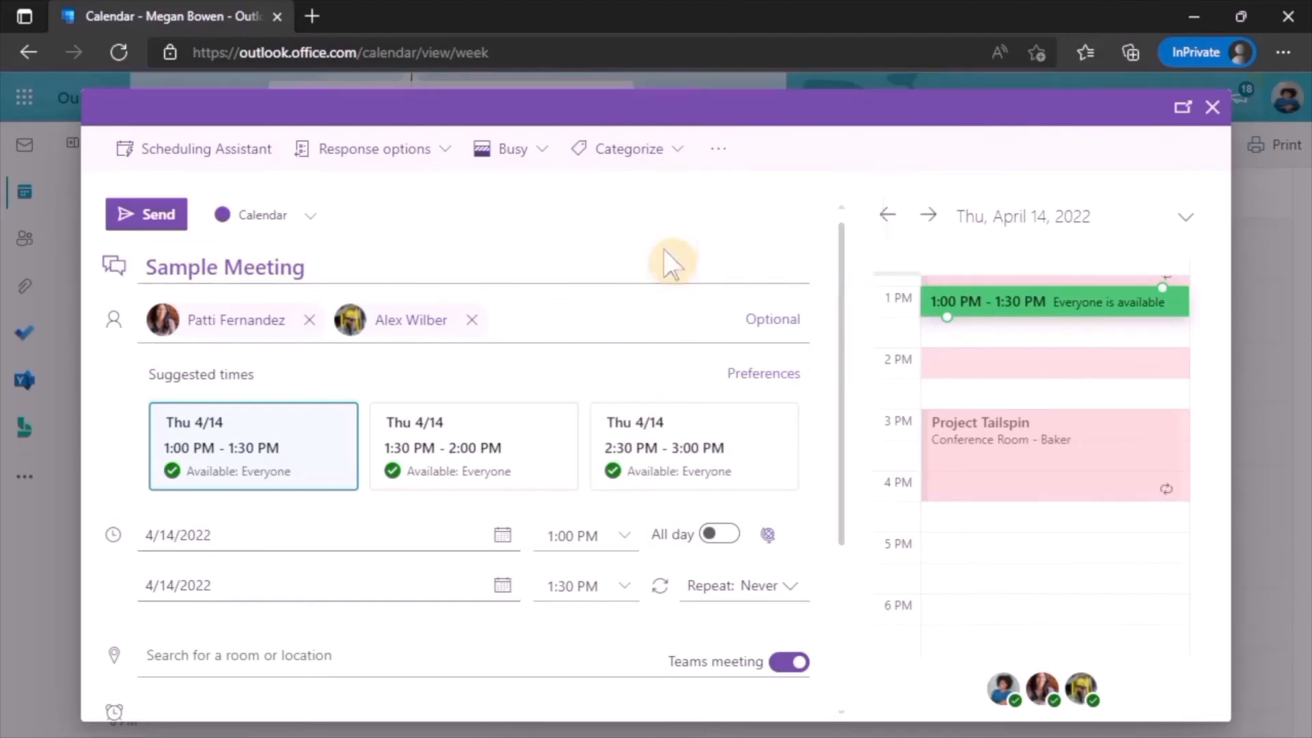
# Step: Send the Sample Meeting invitation and open the meeting's summary in the April 10–16, 2022 week
pyautogui.click(156, 215)
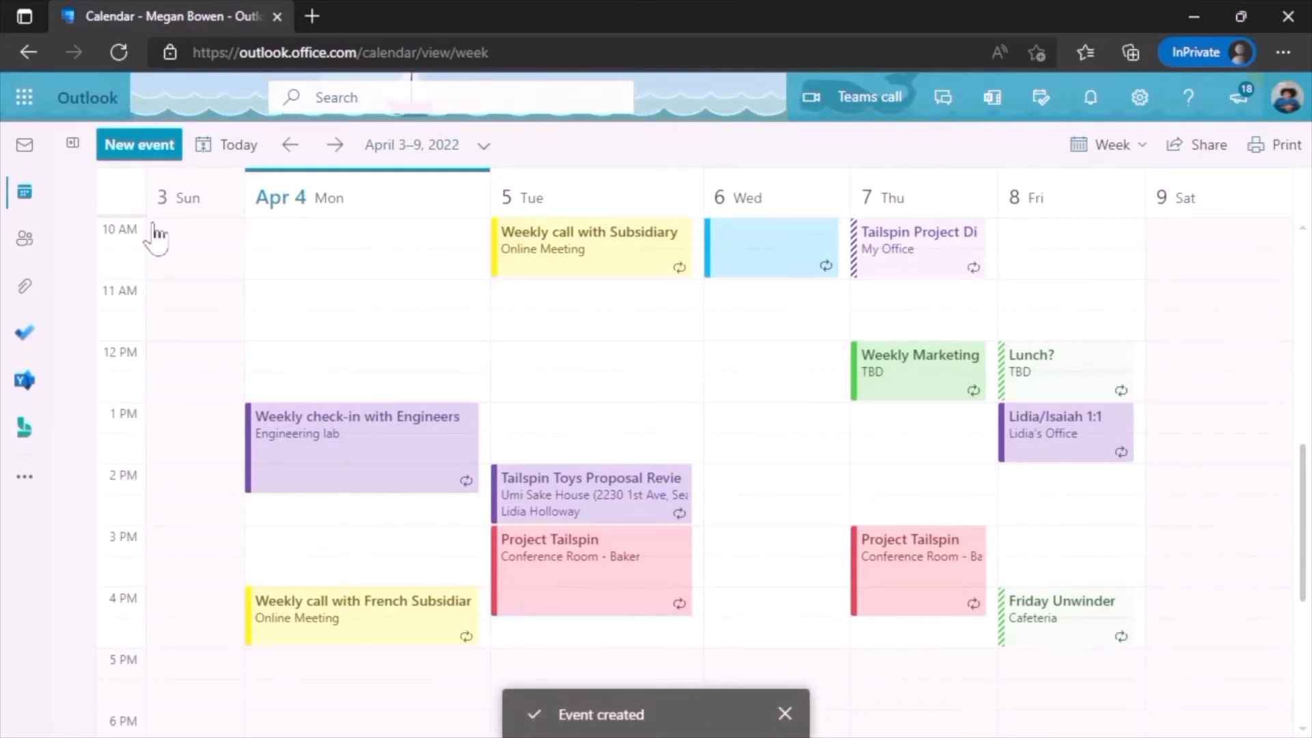
pyautogui.click(336, 144)
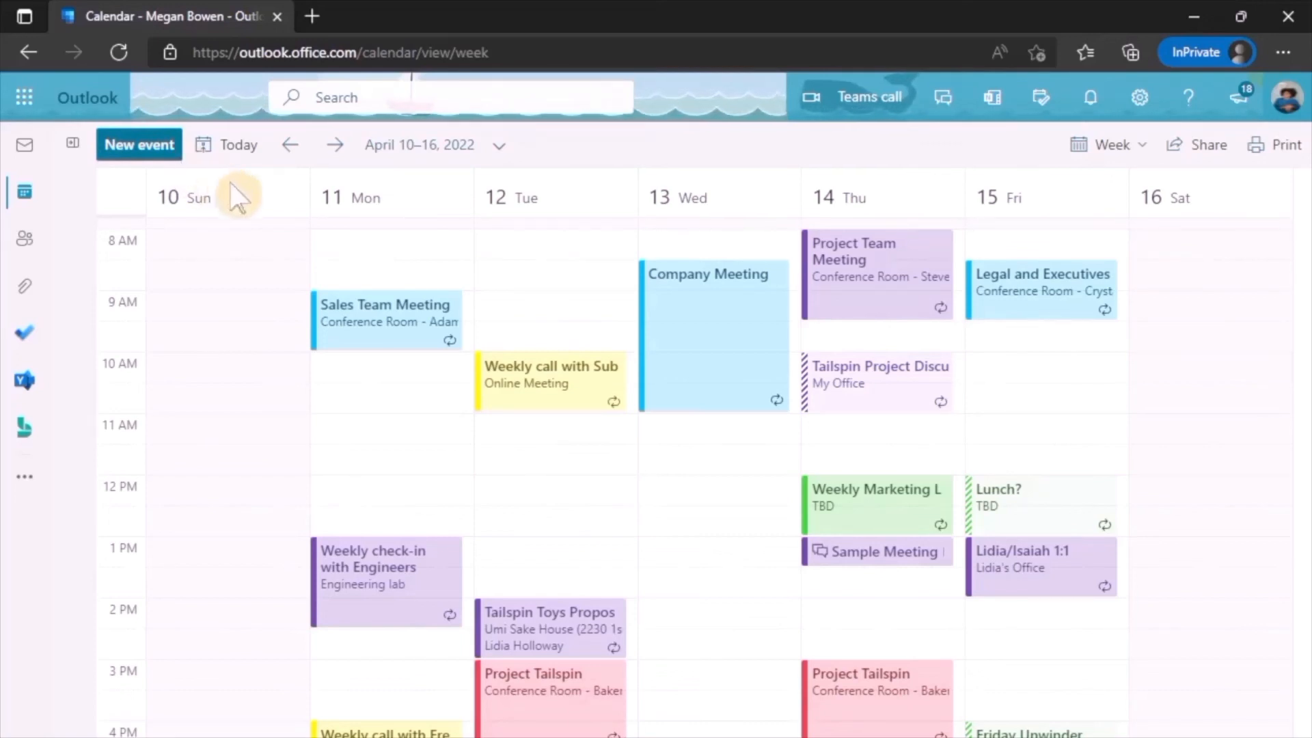
pyautogui.click(878, 555)
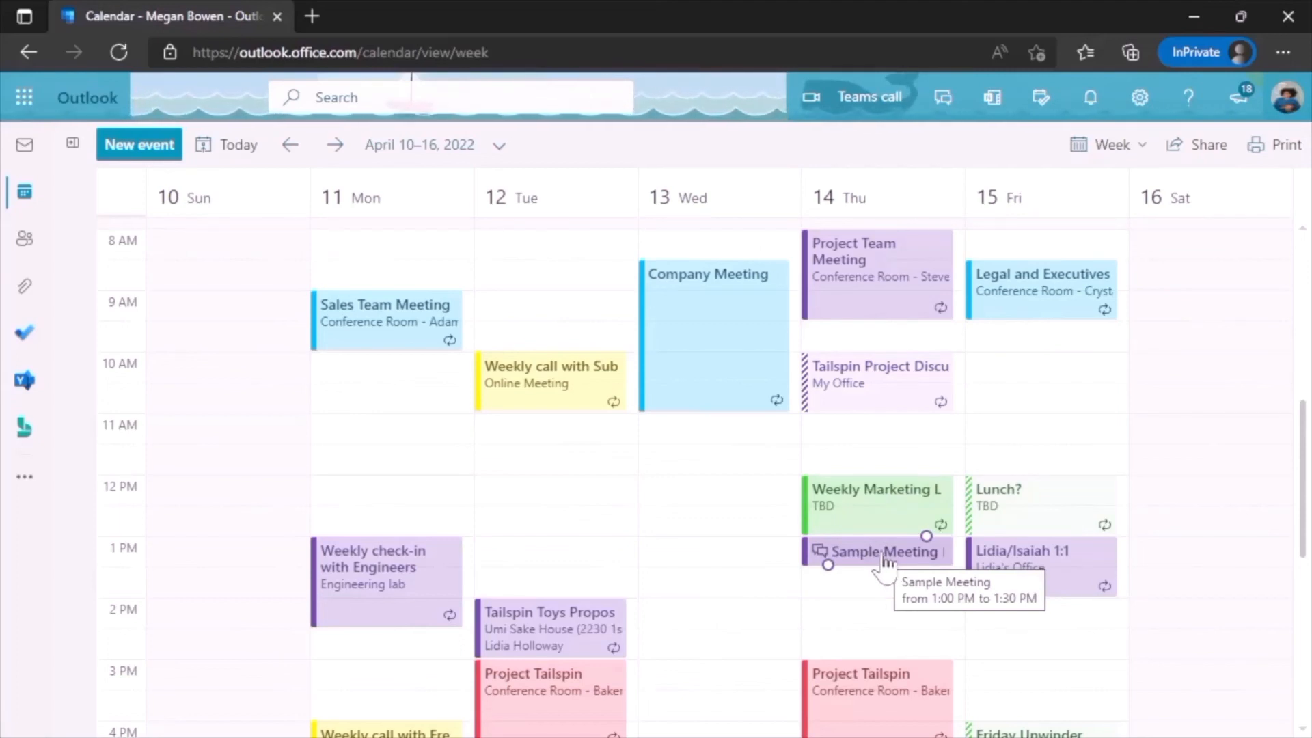
pyautogui.click(883, 557)
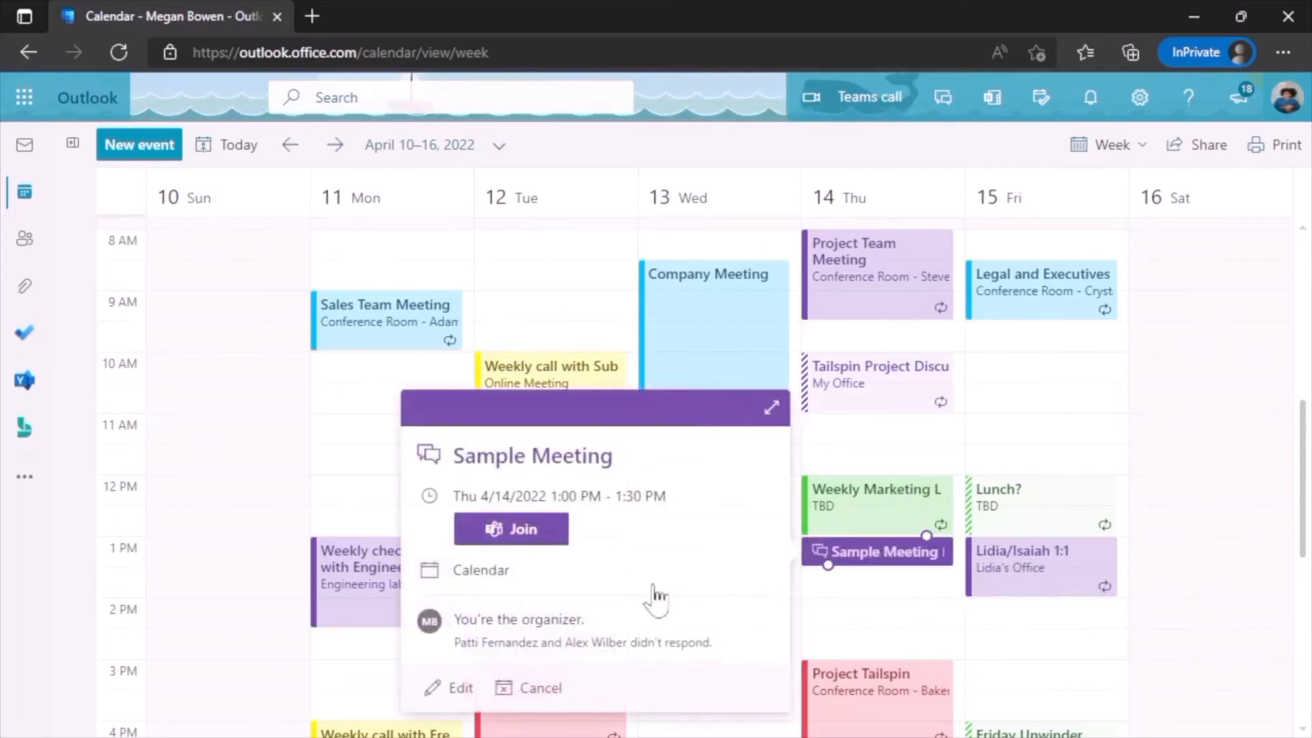